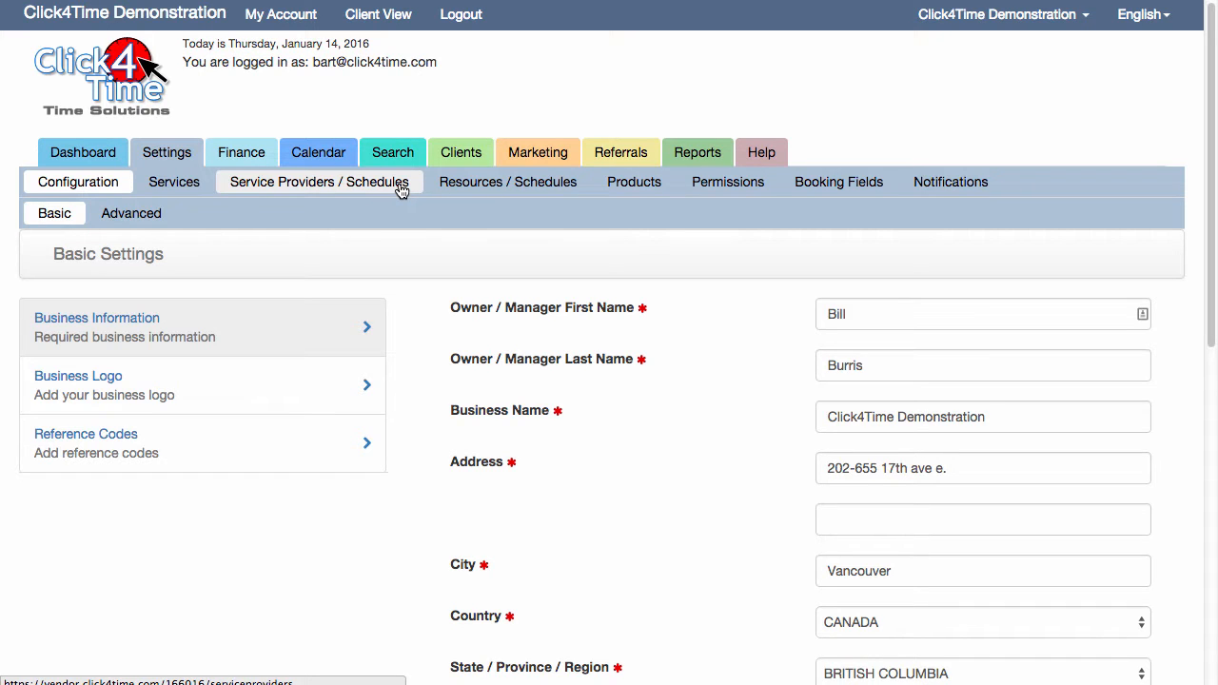
# Open the service providers and schedules settings
pyautogui.click(402, 187)
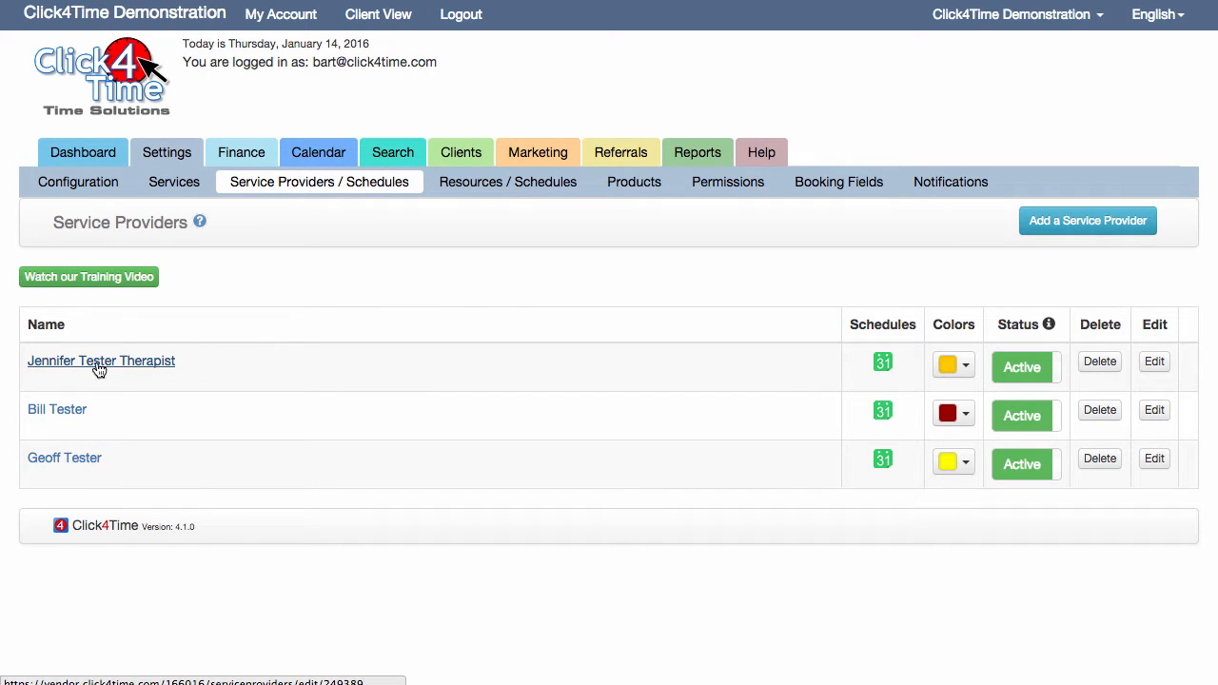
# Try reordering the list by moving the first service provider below the second and back to the top
pyautogui.moveTo(267, 373); pyautogui.dragTo(260, 419)
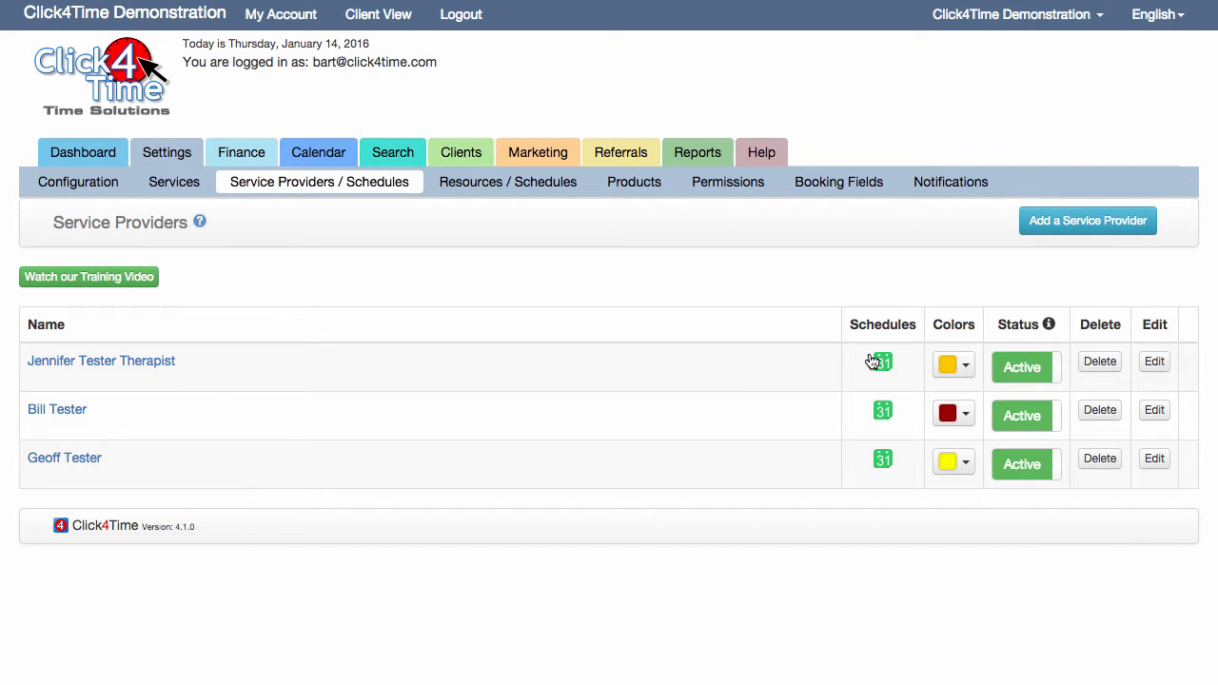
pyautogui.moveTo(560, 372); pyautogui.dragTo(558, 430)
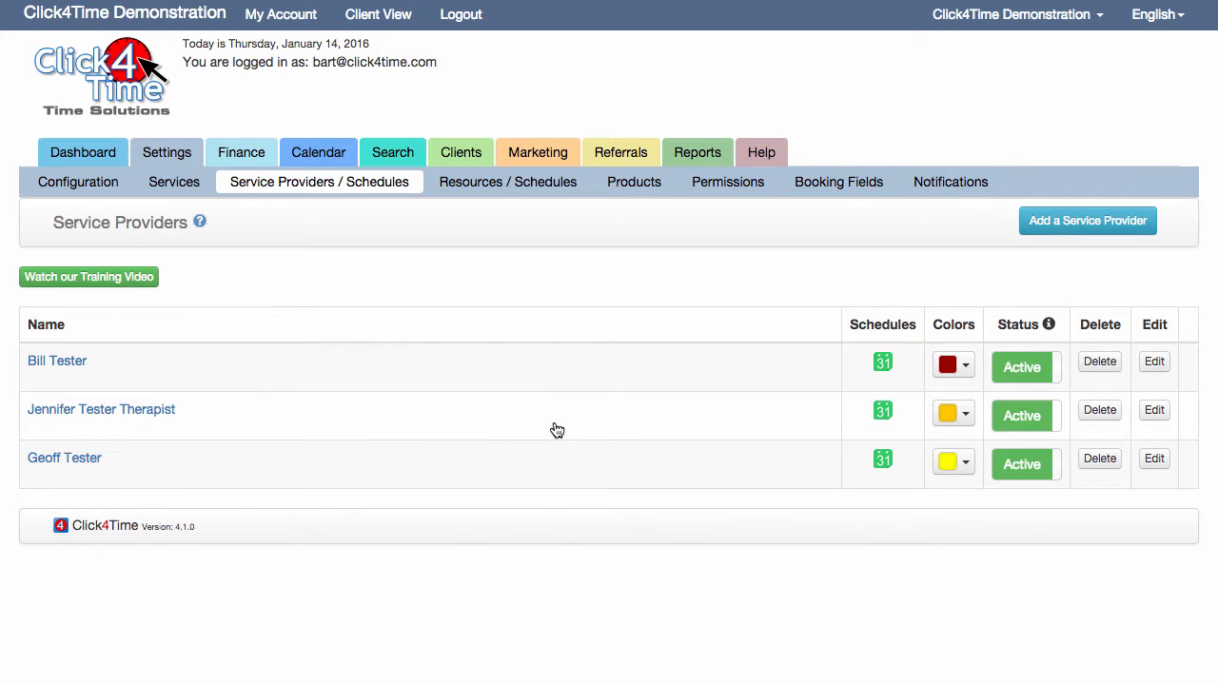
pyautogui.moveTo(685, 420); pyautogui.dragTo(692, 365)
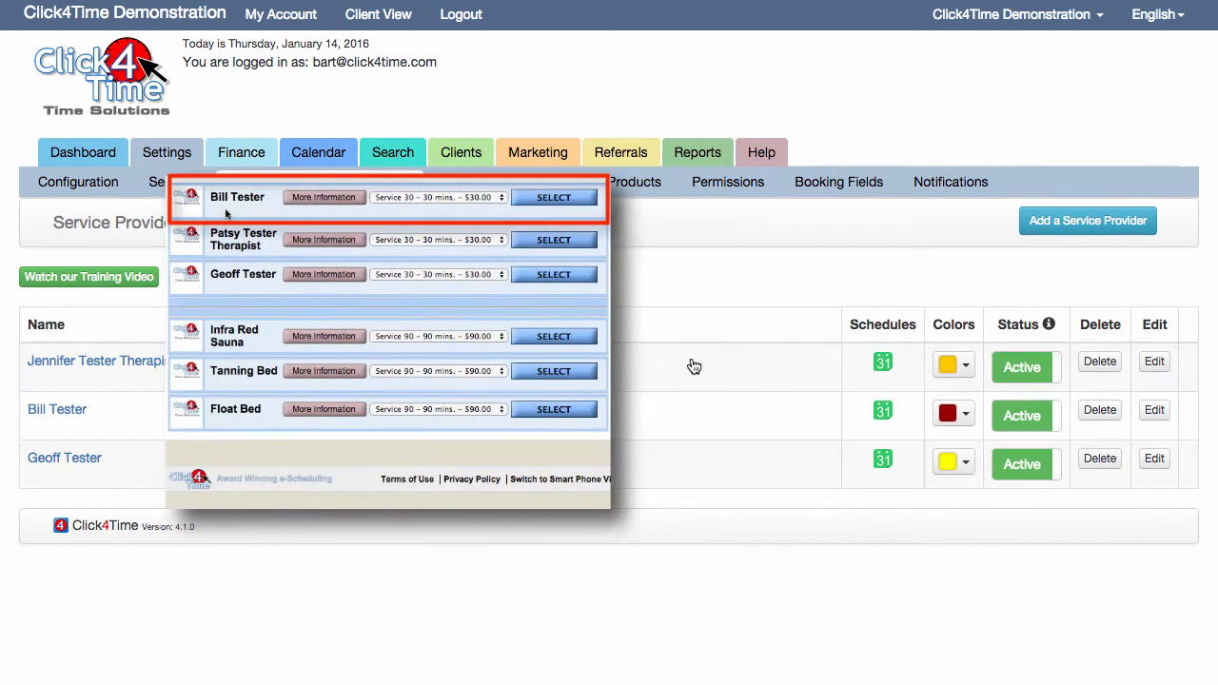
# Switch the second listed service provider's status to Inactive and back to Active
pyautogui.click(1019, 414)
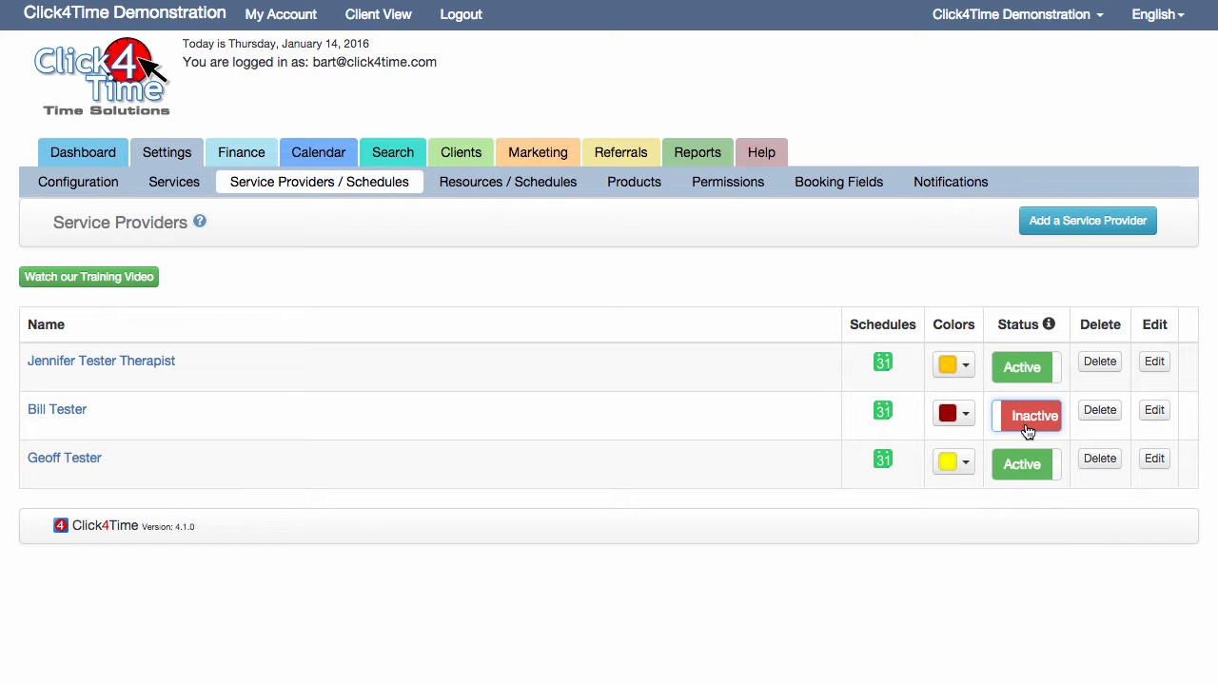
pyautogui.click(1027, 431)
# Set the first listed service provider, the therapist, to Inactive and delete that provider
pyautogui.click(1037, 375)
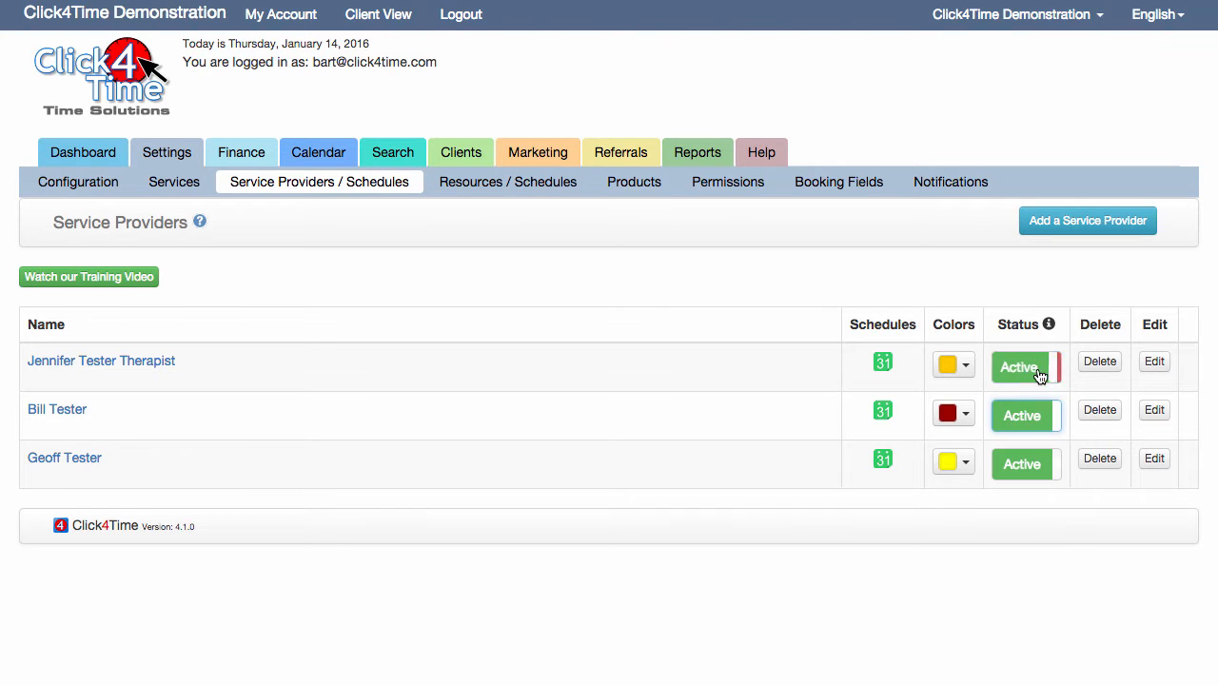
pyautogui.click(1104, 366)
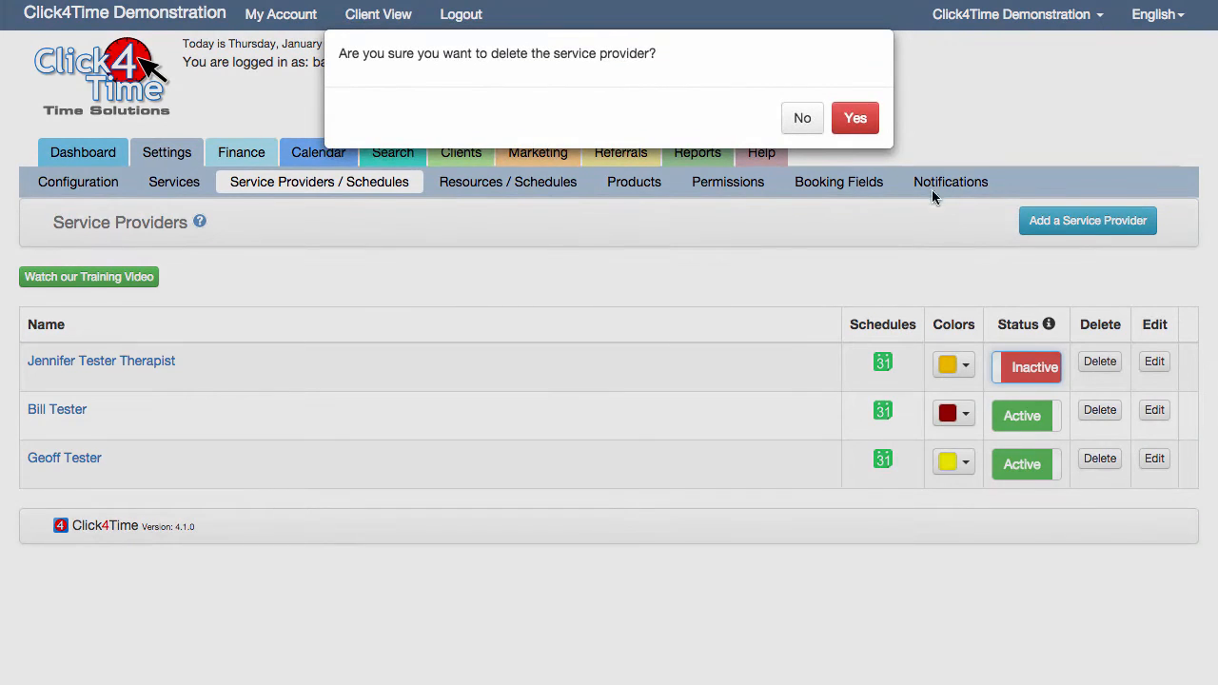
pyautogui.click(862, 119)
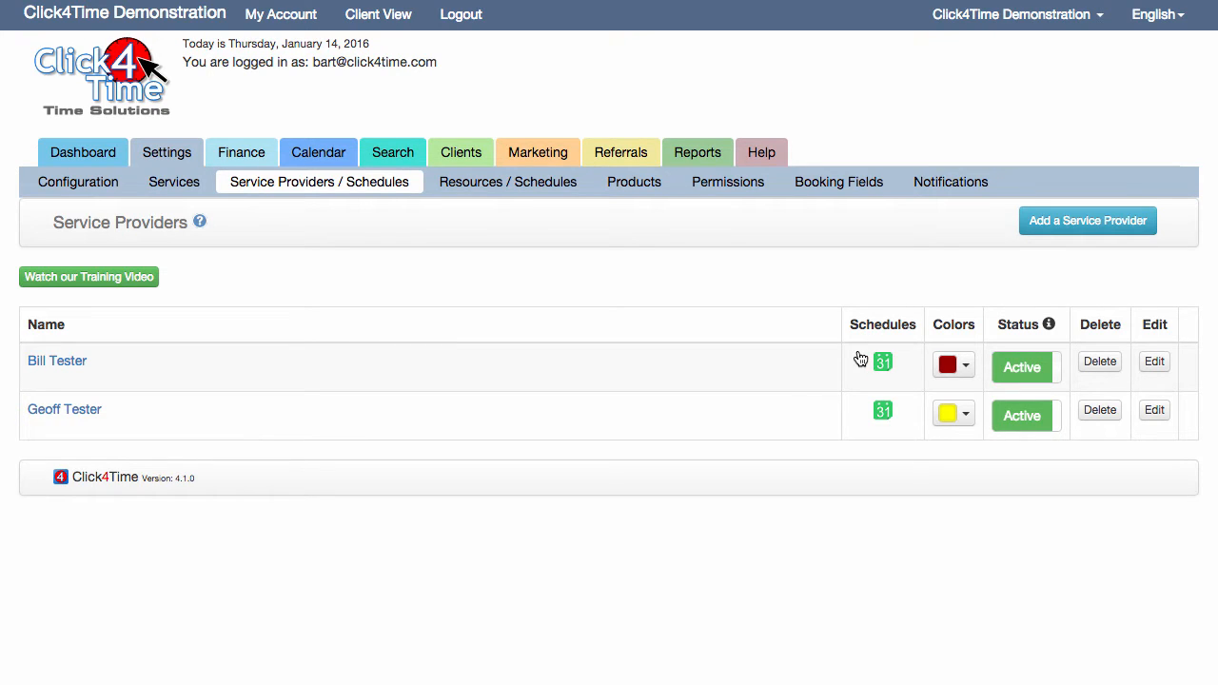
# Change the first listed service provider's color to a lighter shade of red from the basic colors
pyautogui.click(964, 368)
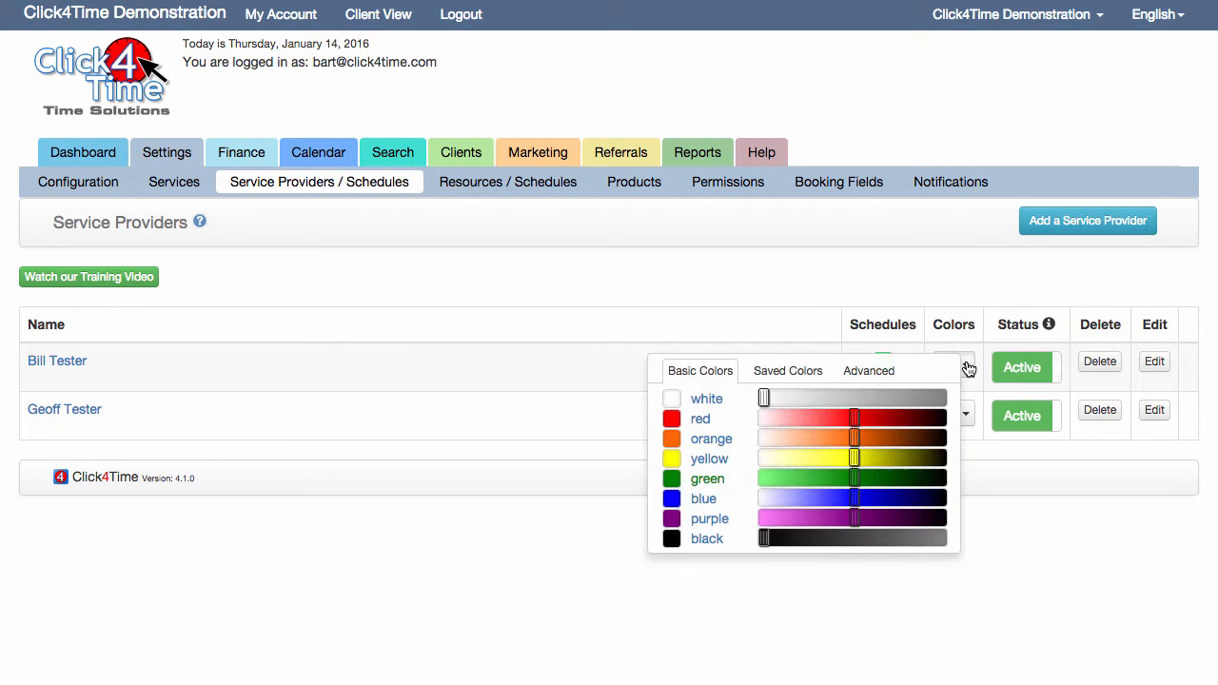
pyautogui.moveTo(853, 419); pyautogui.dragTo(824, 413)
pyautogui.click(859, 419)
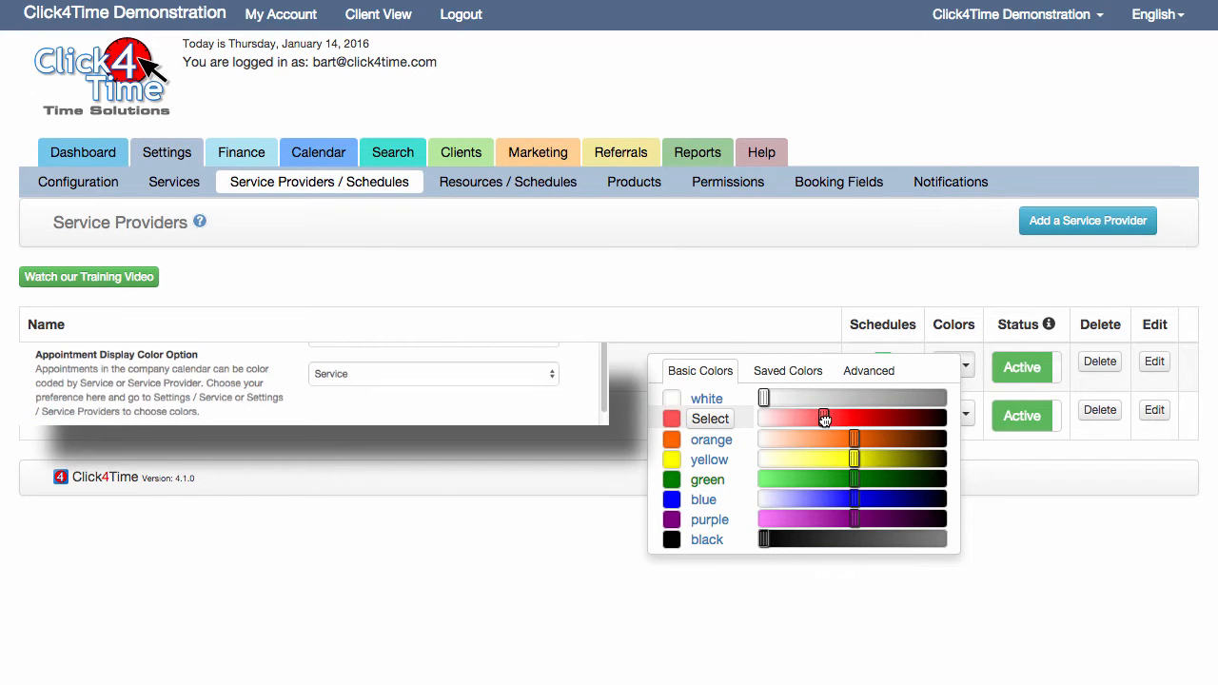
pyautogui.click(712, 418)
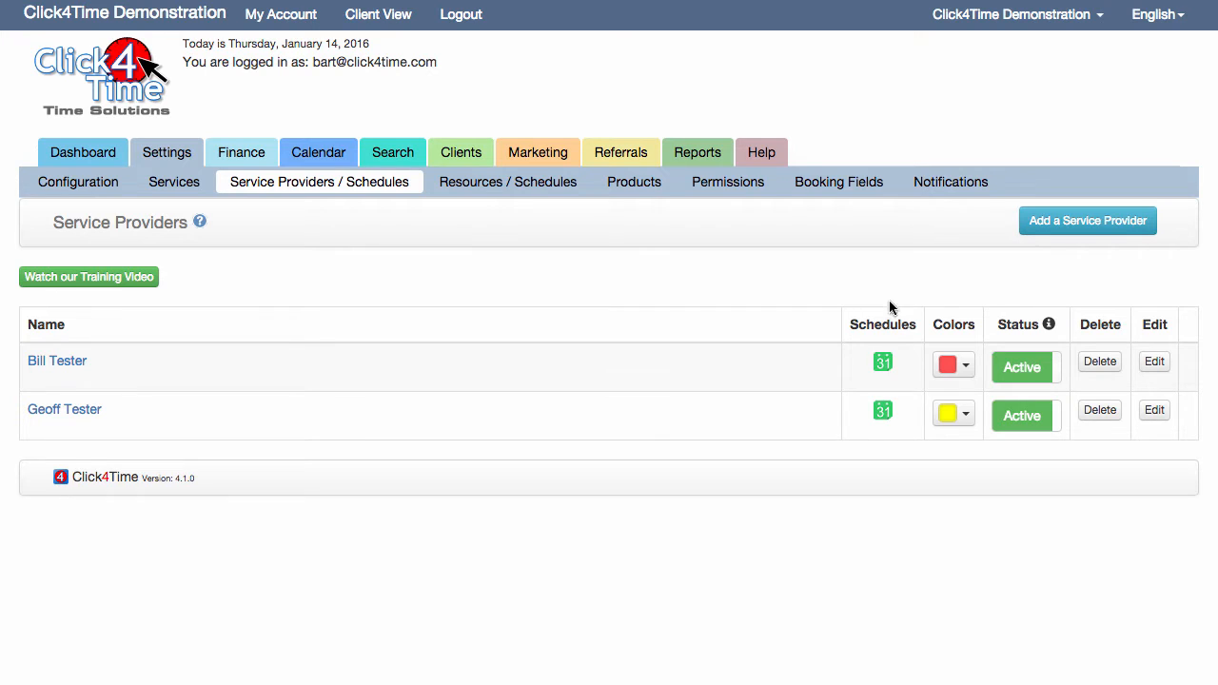
# Add a new service provider and enter the provider's first and last name
pyautogui.click(1089, 223)
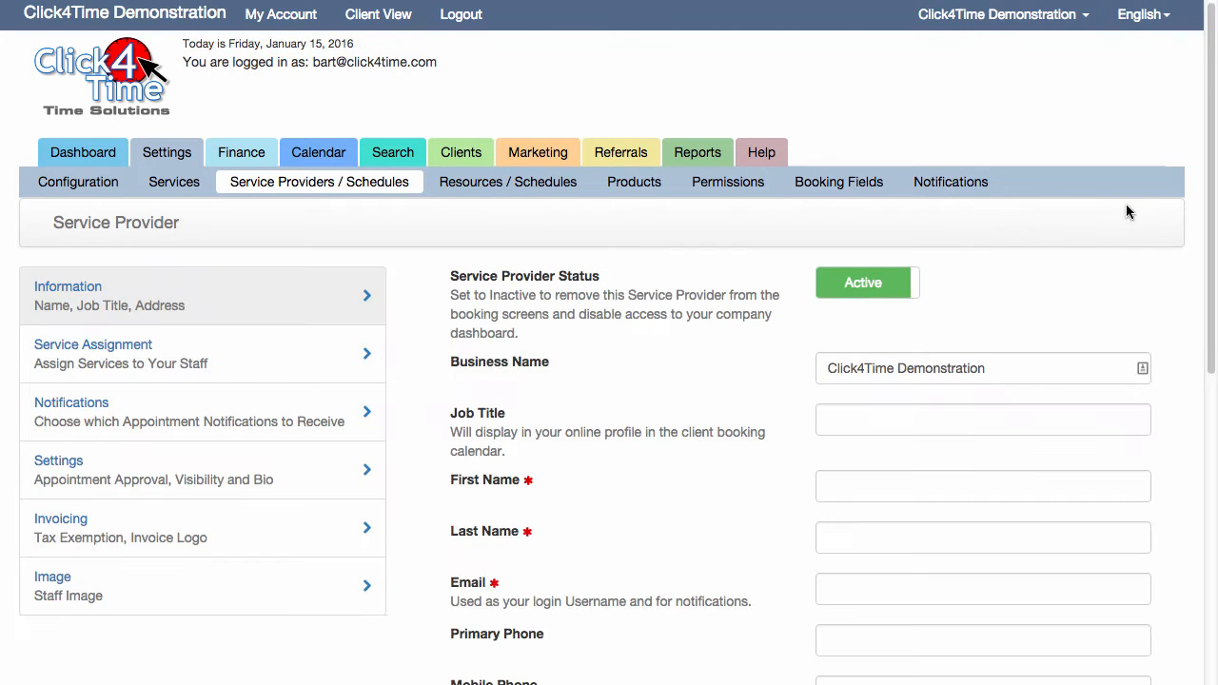
pyautogui.scroll(-1, 1122, 201)
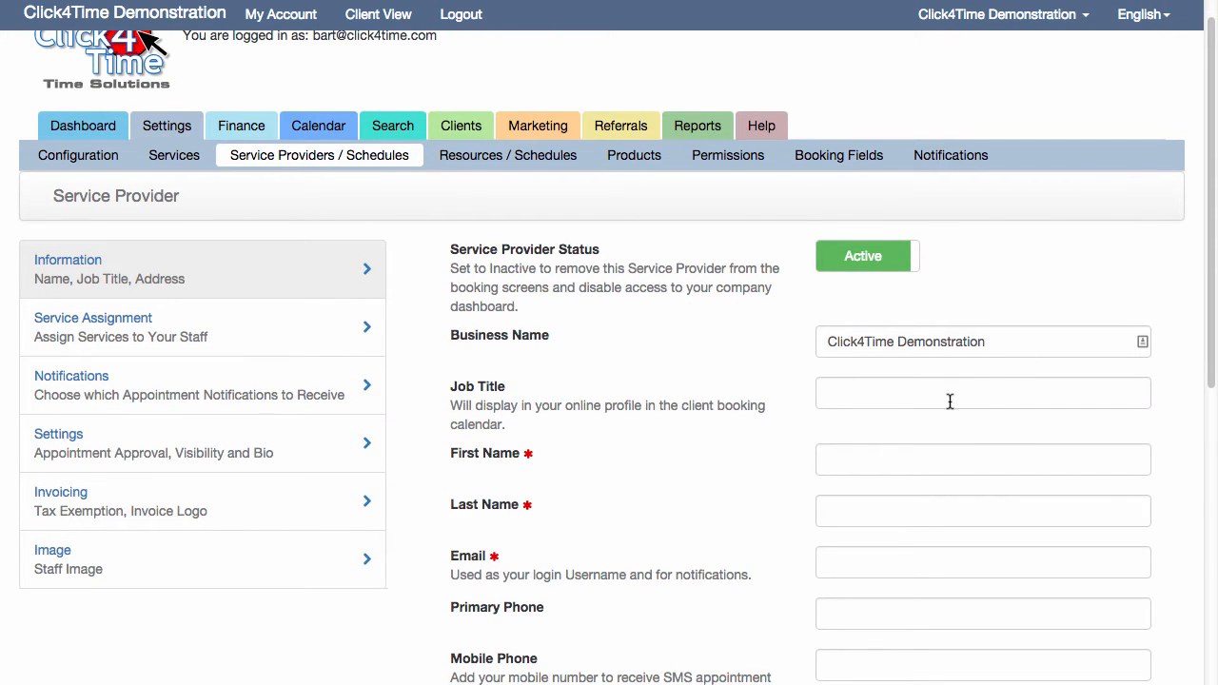
pyautogui.click(908, 465)
pyautogui.write('P')
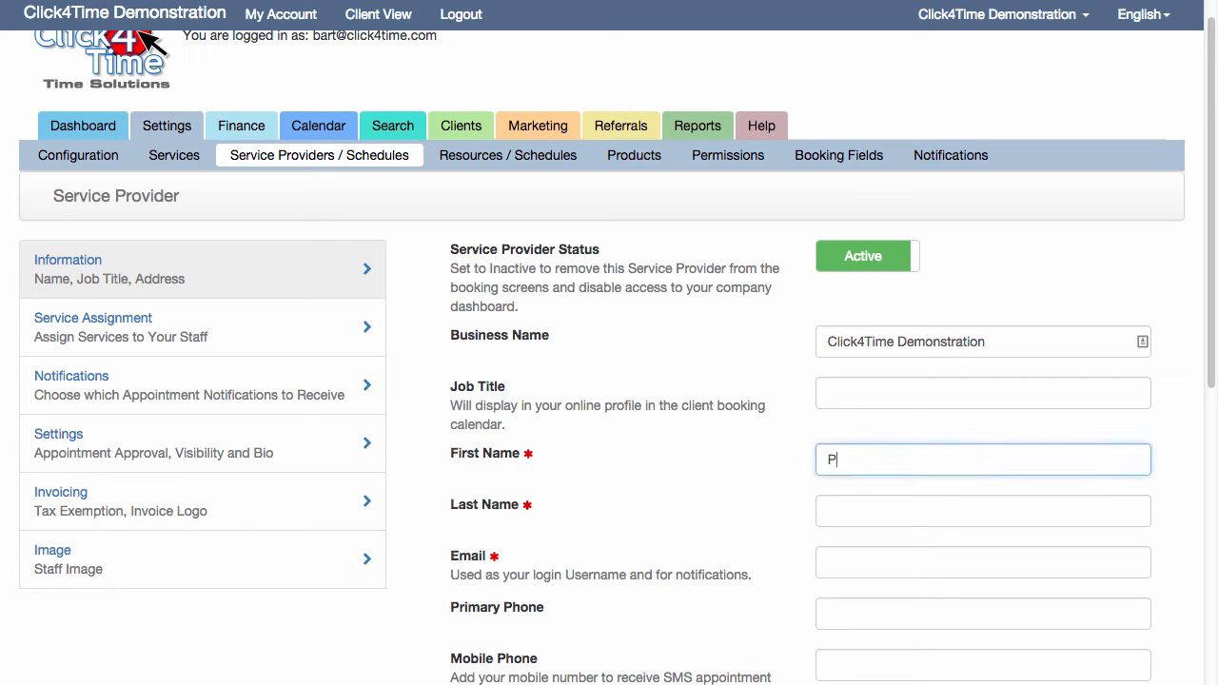
pyautogui.write('atsy')
pyautogui.press('Tab')
pyautogui.write('T')
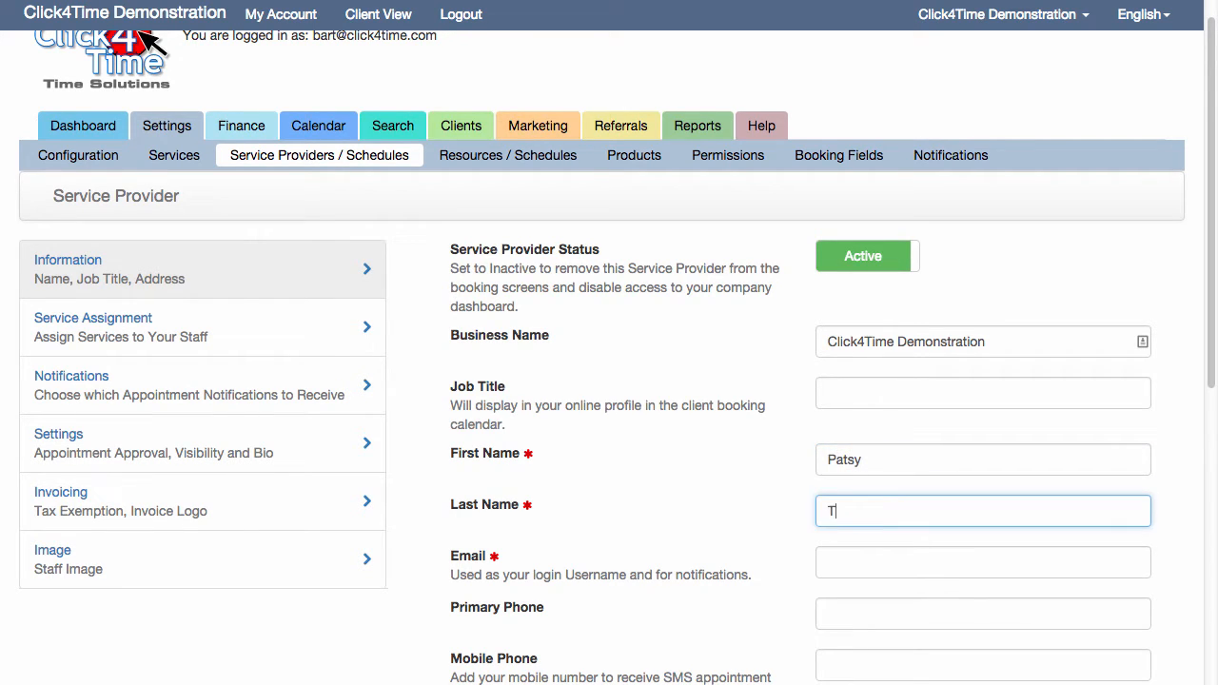
pyautogui.write('ester')
# Set the new service provider's job title to Therapist
pyautogui.click(1005, 391)
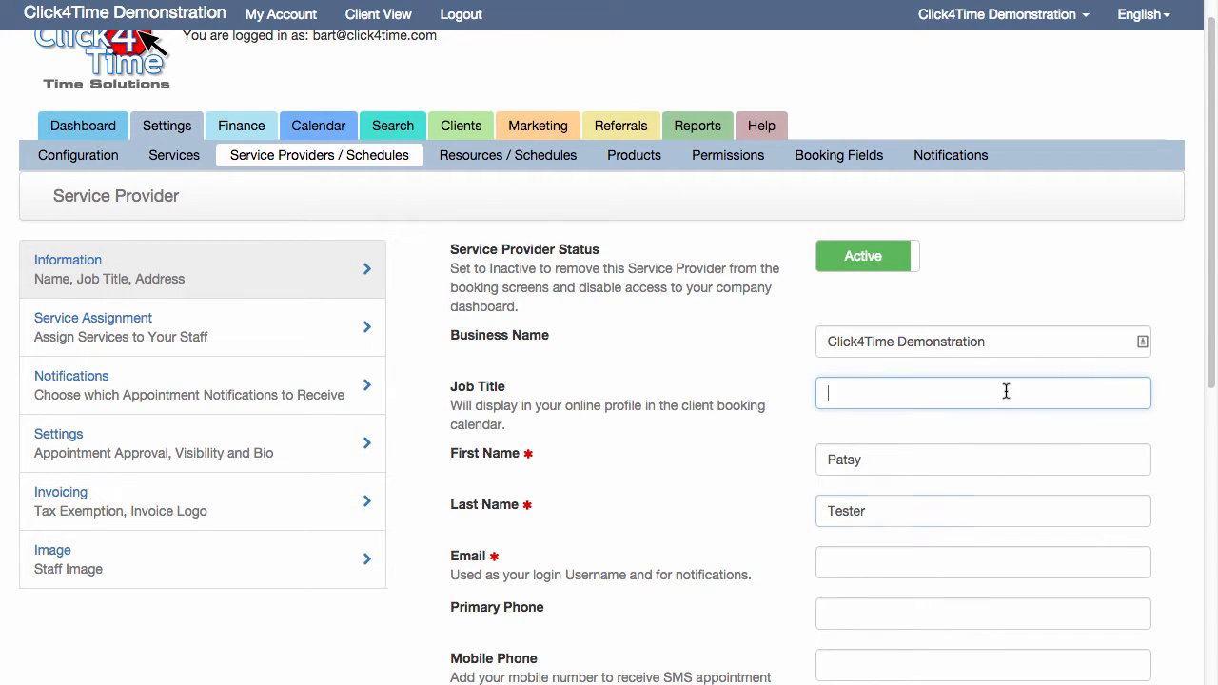
pyautogui.write('Therapist')
pyautogui.press('Tab')
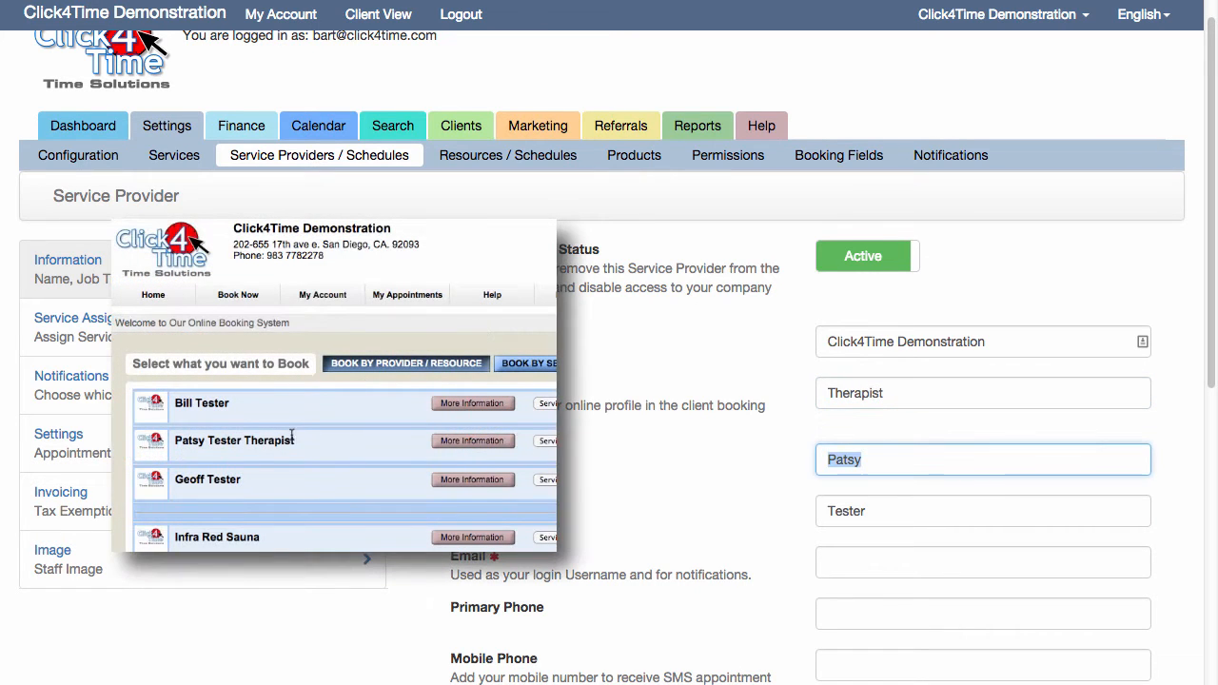
# Fill in the new service provider's email address
pyautogui.press('Tab')
pyautogui.press('Tab')
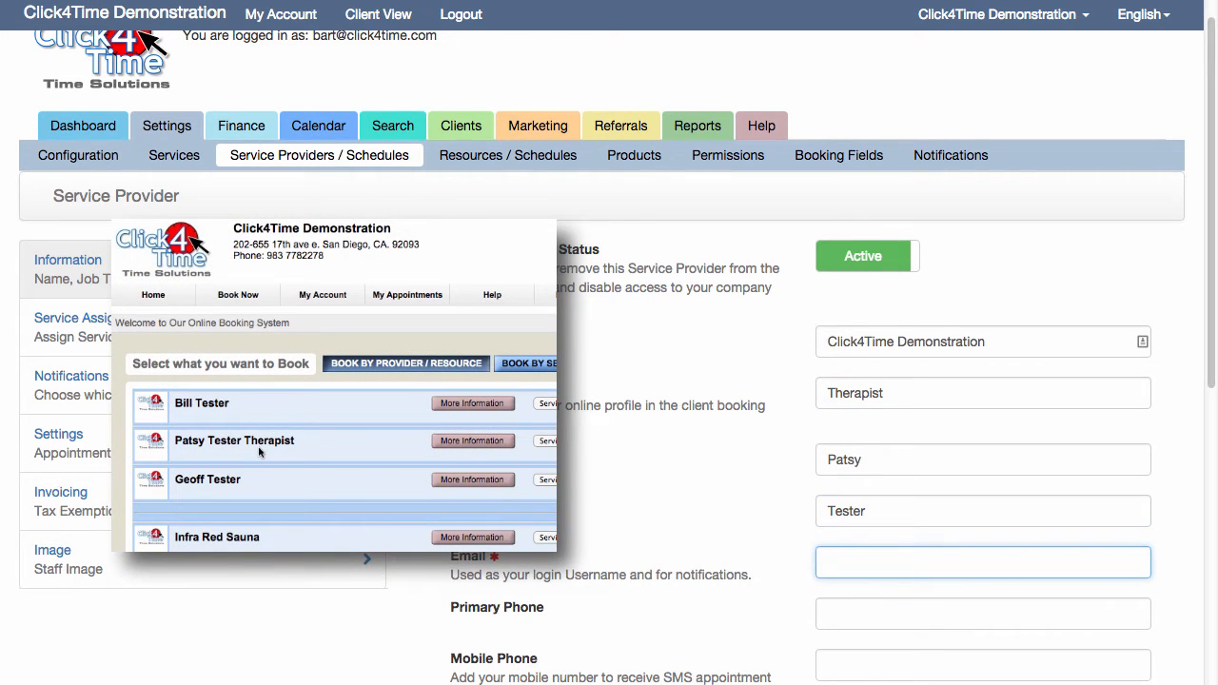
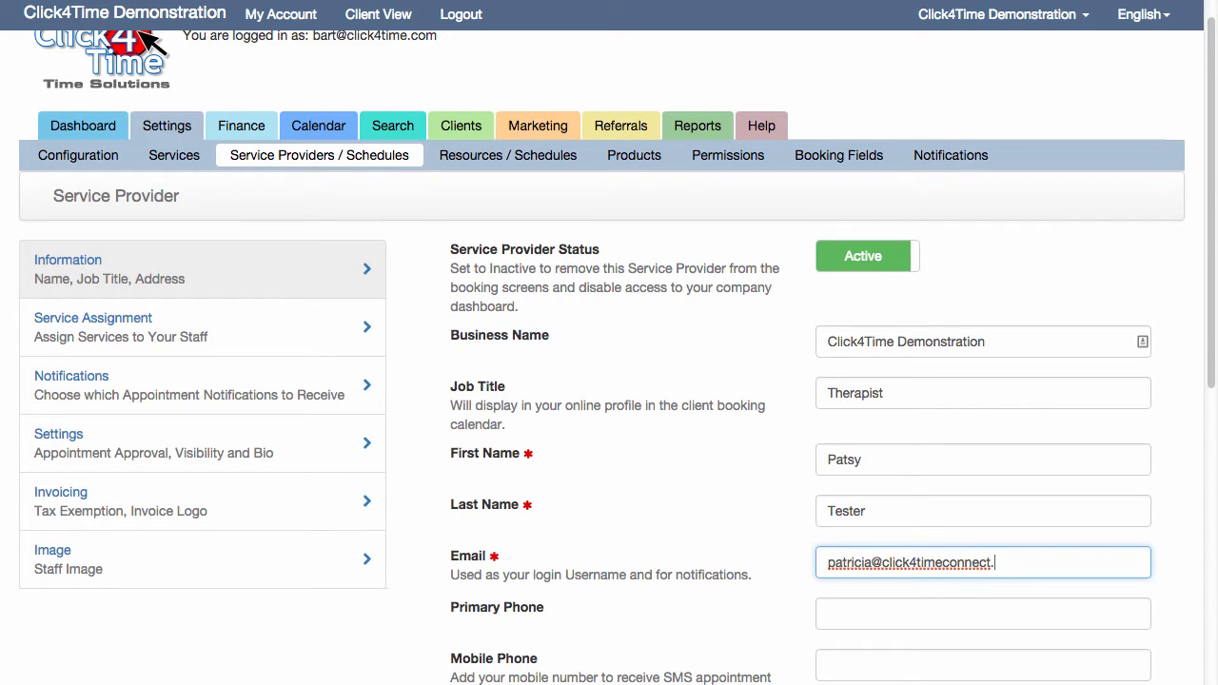
# Enter the new service provider's mobile phone number, leaving the primary phone blank
pyautogui.scroll(-5, 1211, 351)
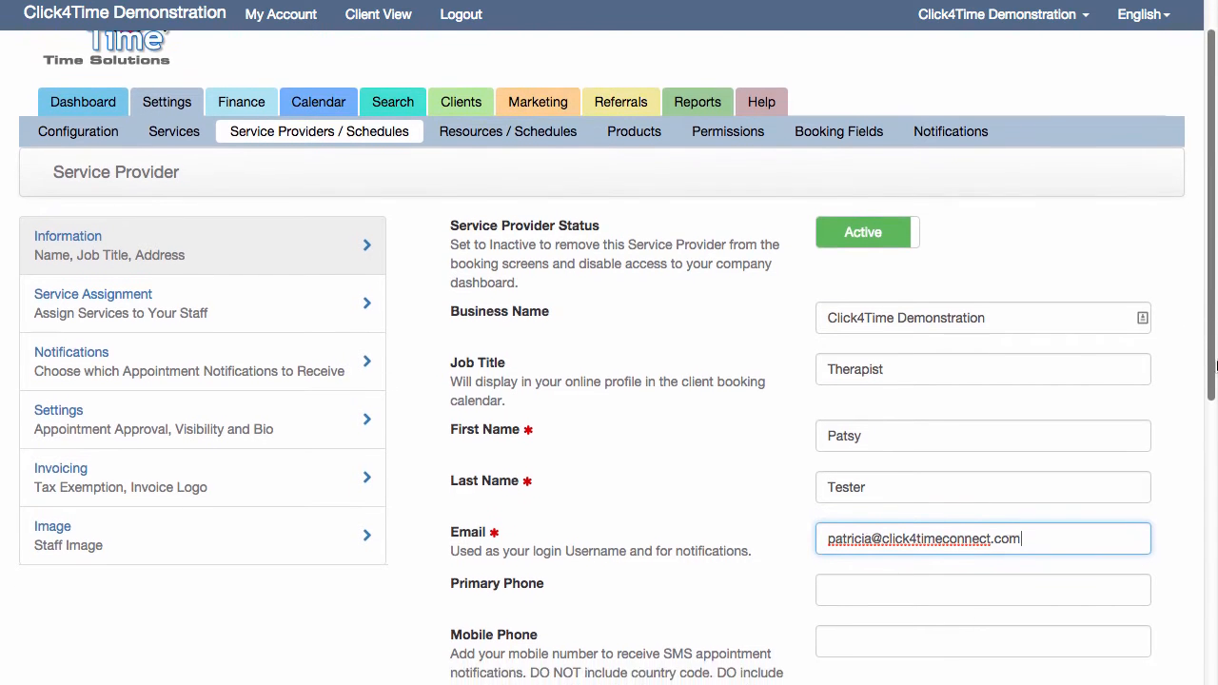
pyautogui.scroll(-1, 1211, 351)
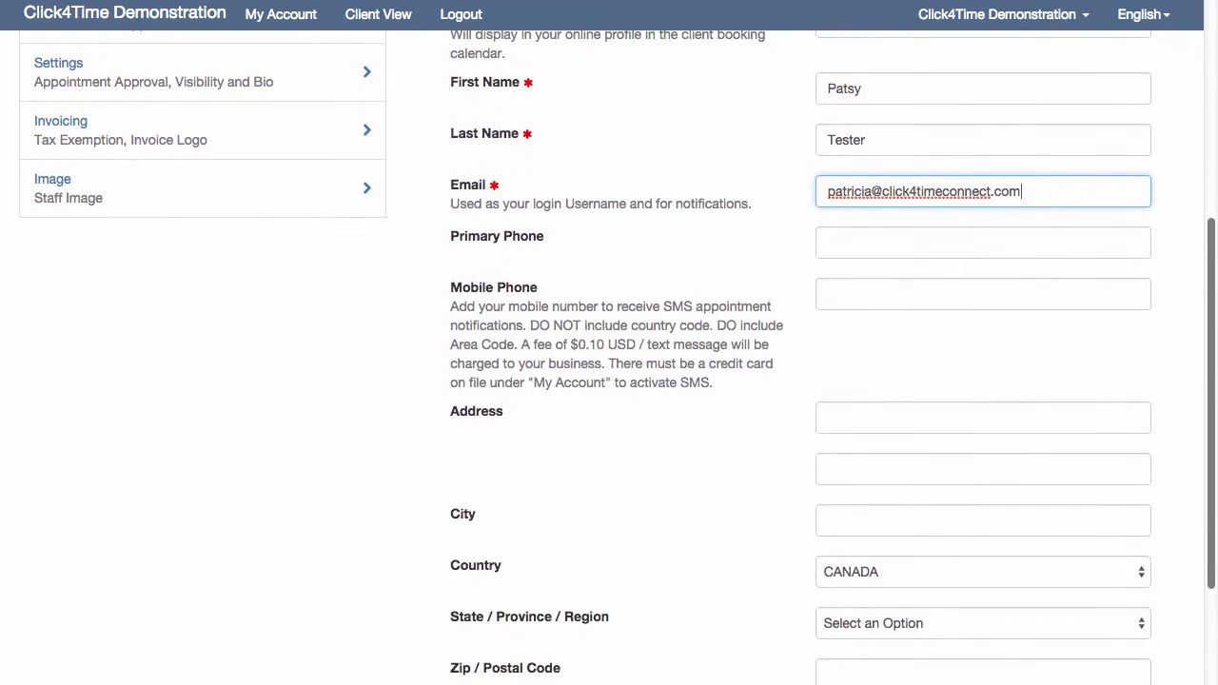
pyautogui.scroll(-1, 1211, 351)
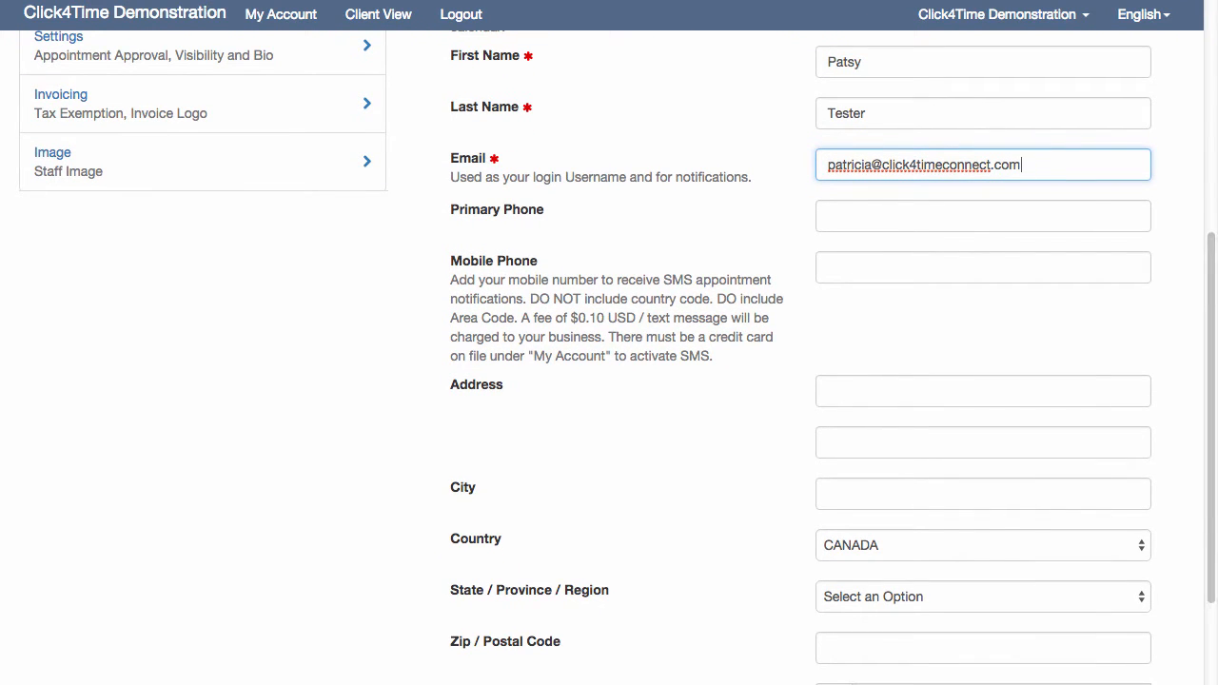
pyautogui.click(827, 268)
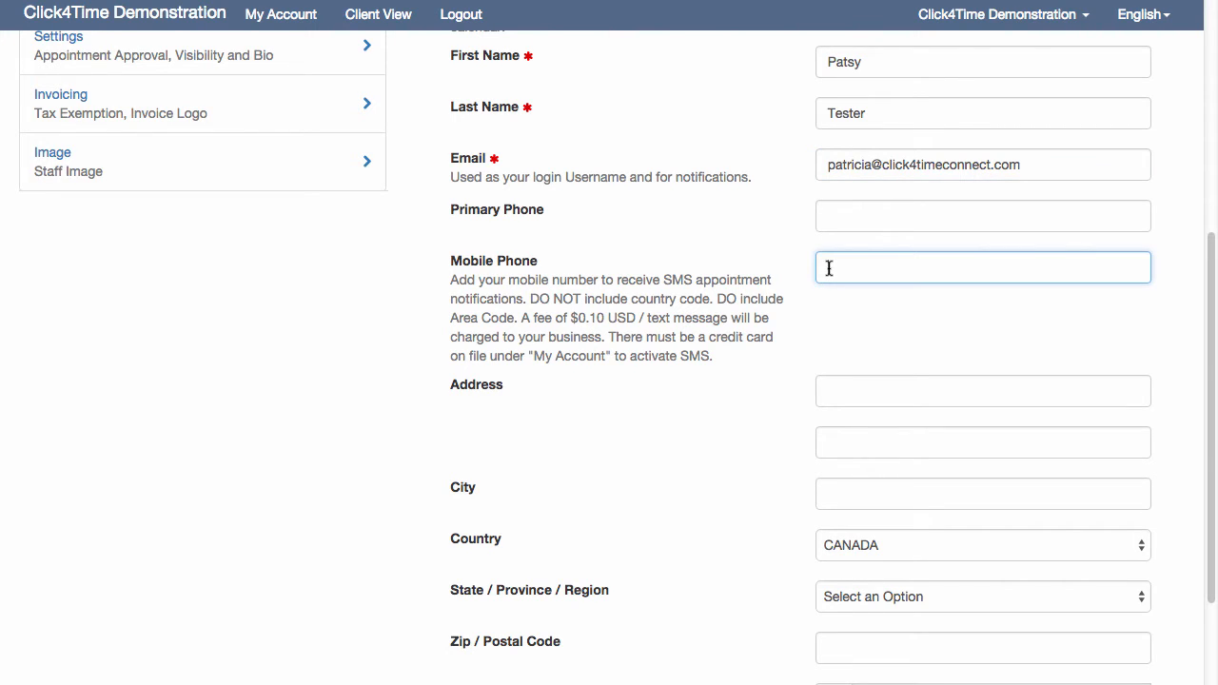
pyautogui.write('777-888-9999')
# Fill in the provider's address using the autofill suggestion, set the country to UNITED STATES, and continue to the service assignment
pyautogui.click(872, 393)
pyautogui.write('12')
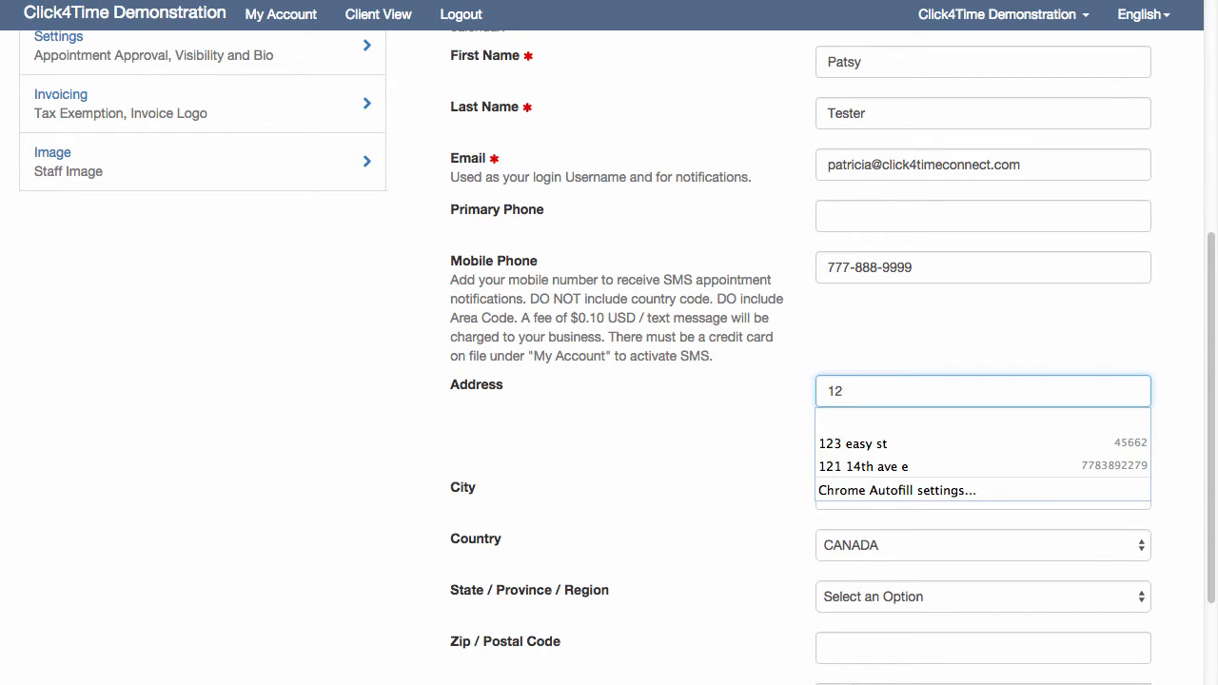
pyautogui.write('3')
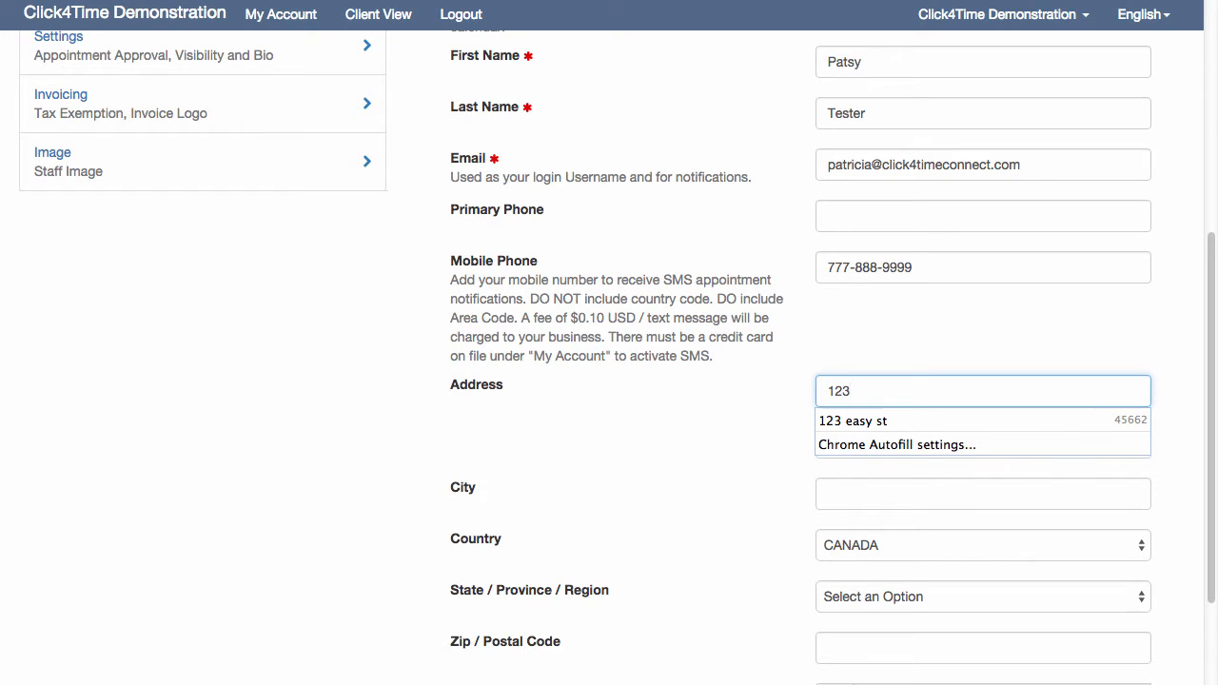
pyautogui.click(869, 424)
pyautogui.click(893, 545)
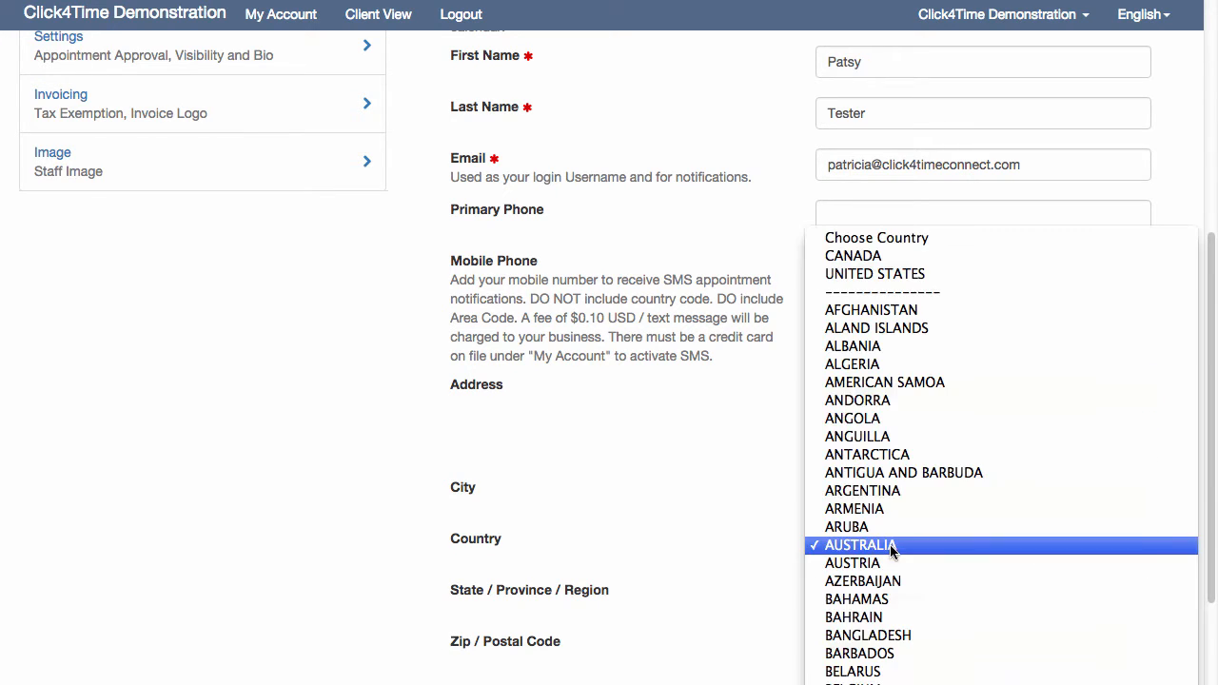
pyautogui.click(891, 276)
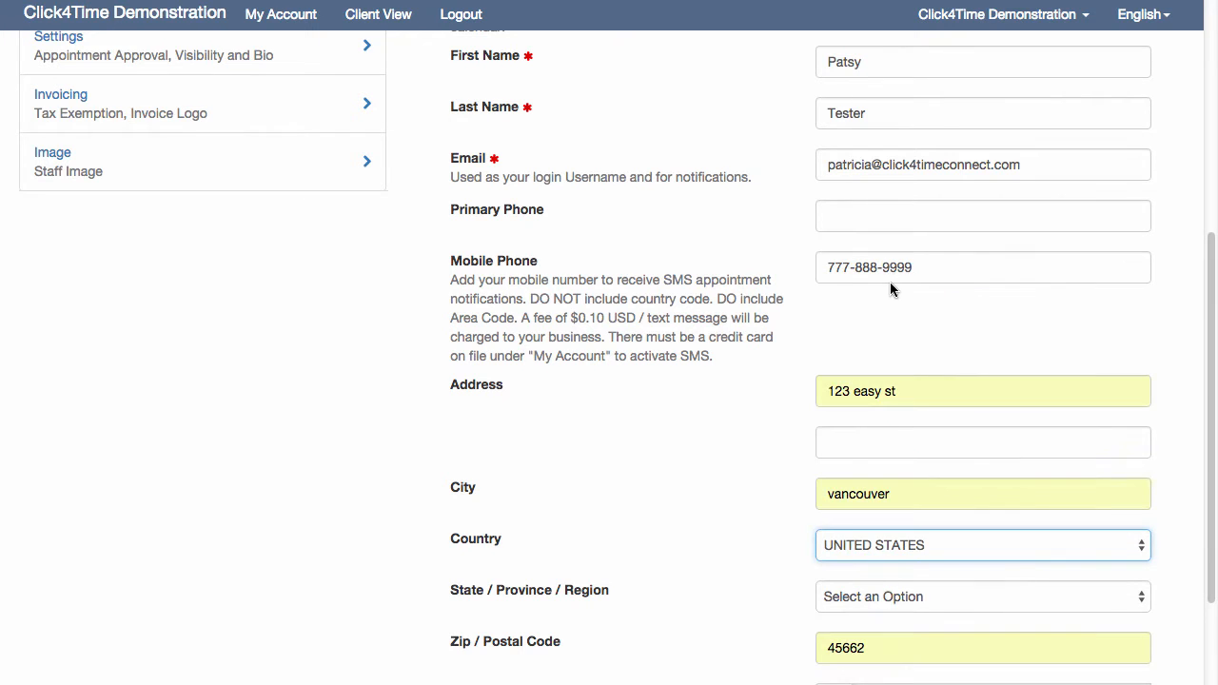
pyautogui.scroll(-3, 891, 294)
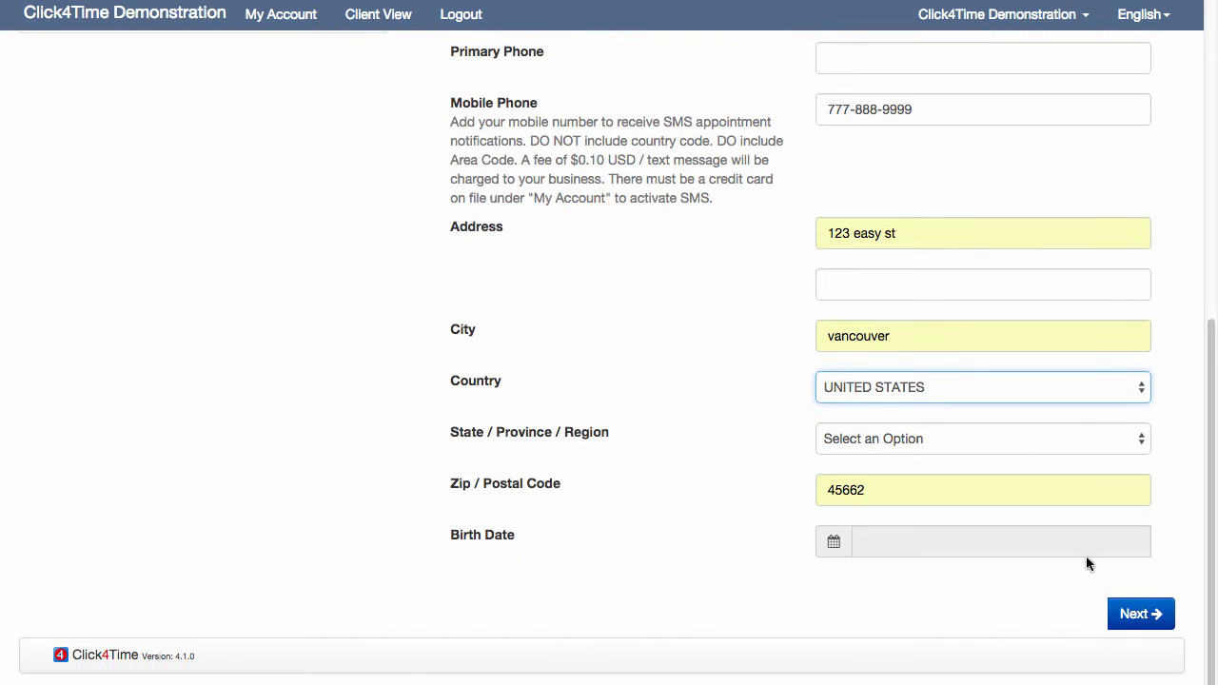
pyautogui.click(1134, 620)
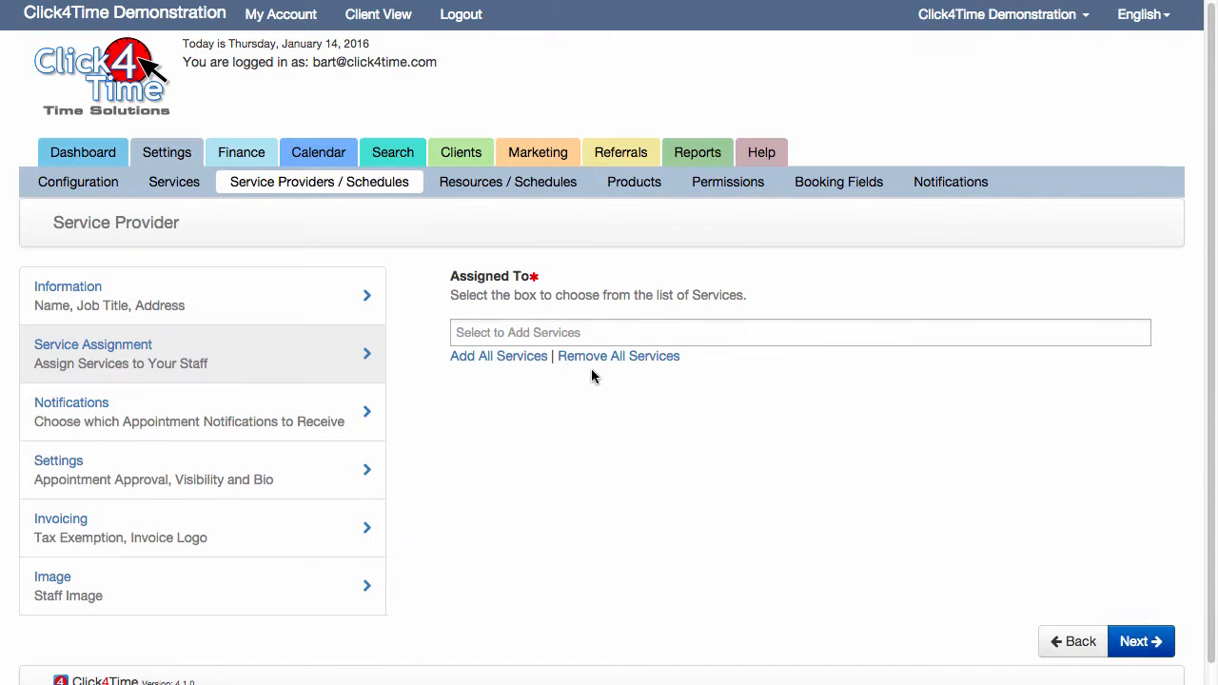
# Assign all services to the new provider, then remove Infrared Saauna from the assignment
pyautogui.click(523, 331)
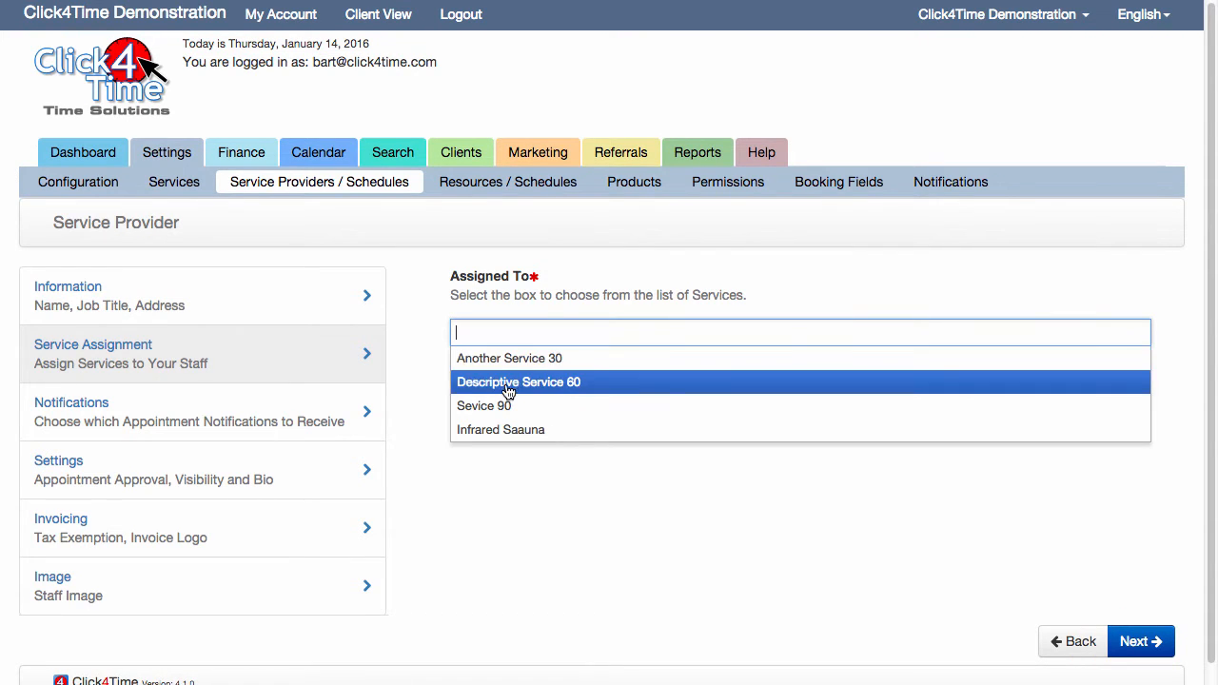
pyautogui.click(498, 361)
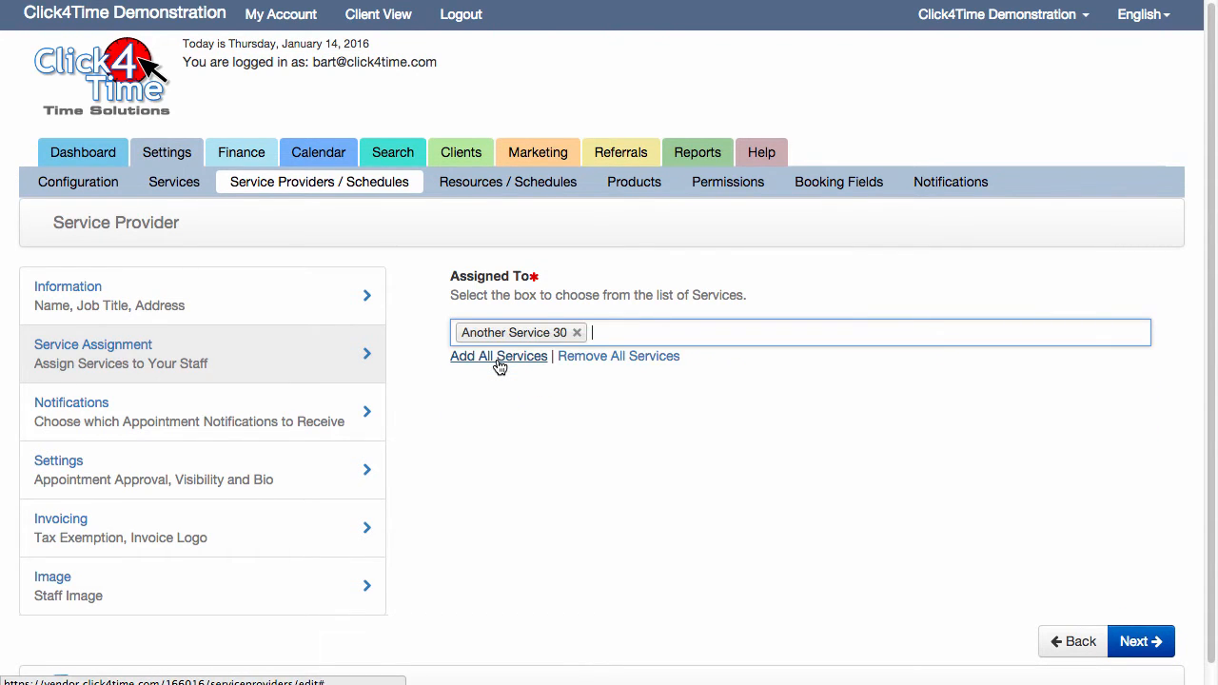
pyautogui.click(498, 362)
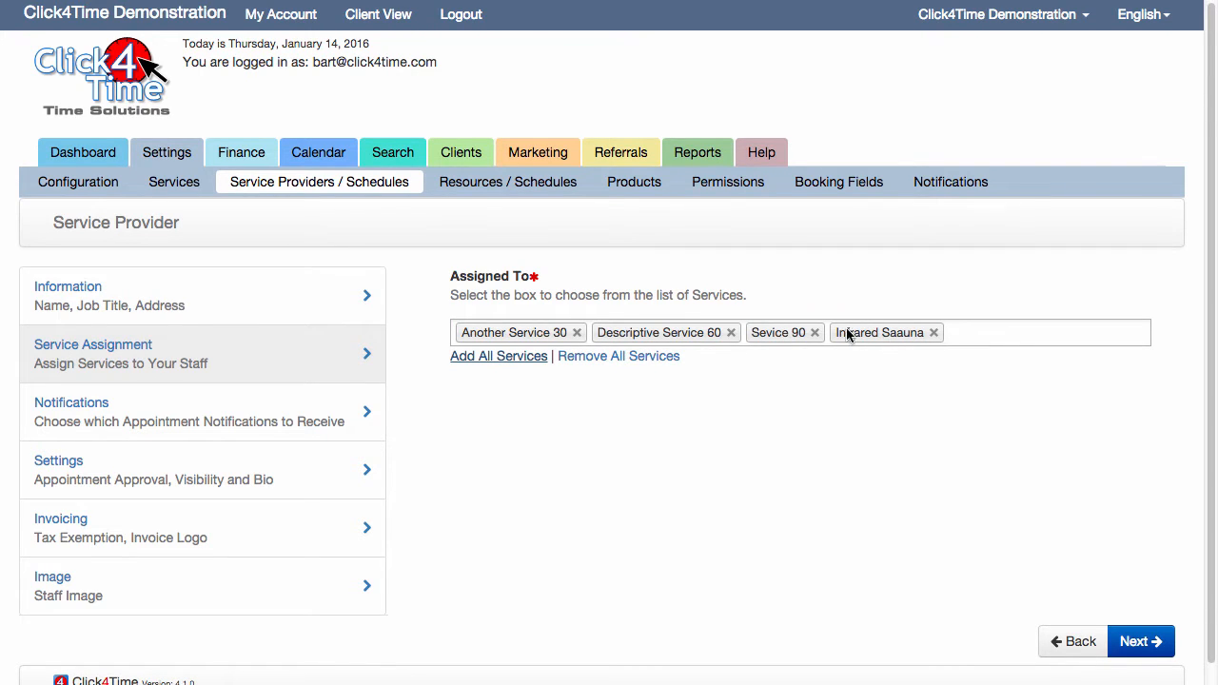
pyautogui.click(933, 335)
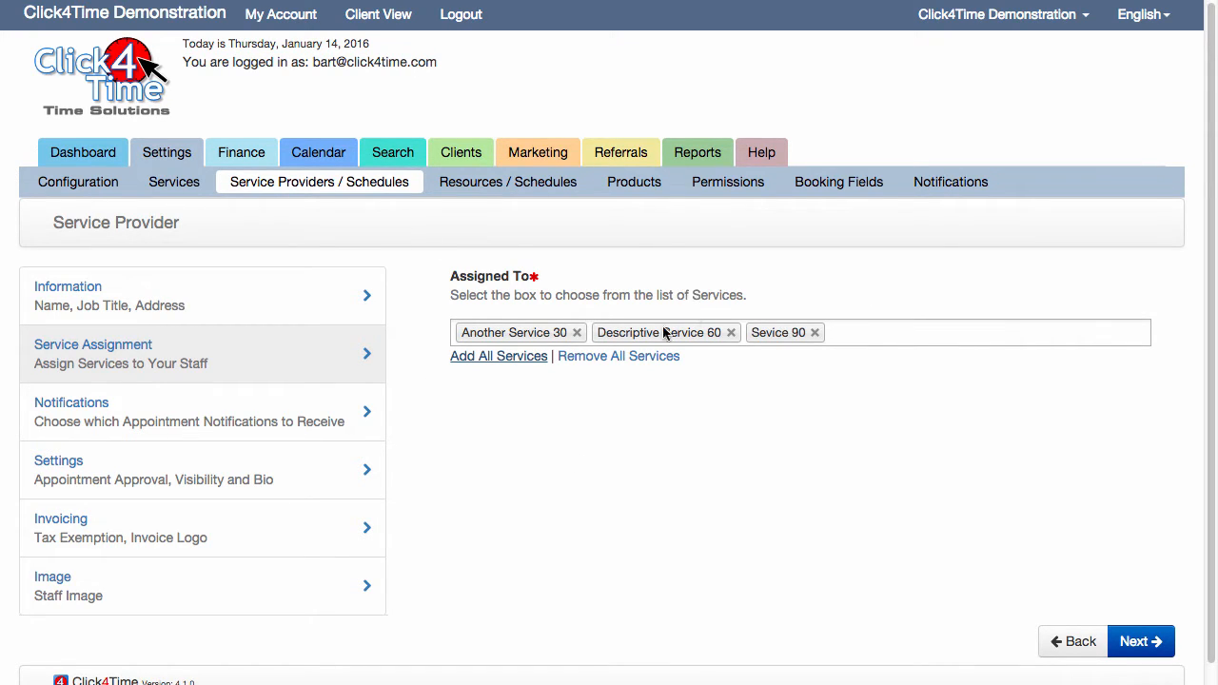
# Continue to the notification choices and enable email notifications for wait list requests and client replies, keeping confirmations and cancelations on
pyautogui.click(1134, 642)
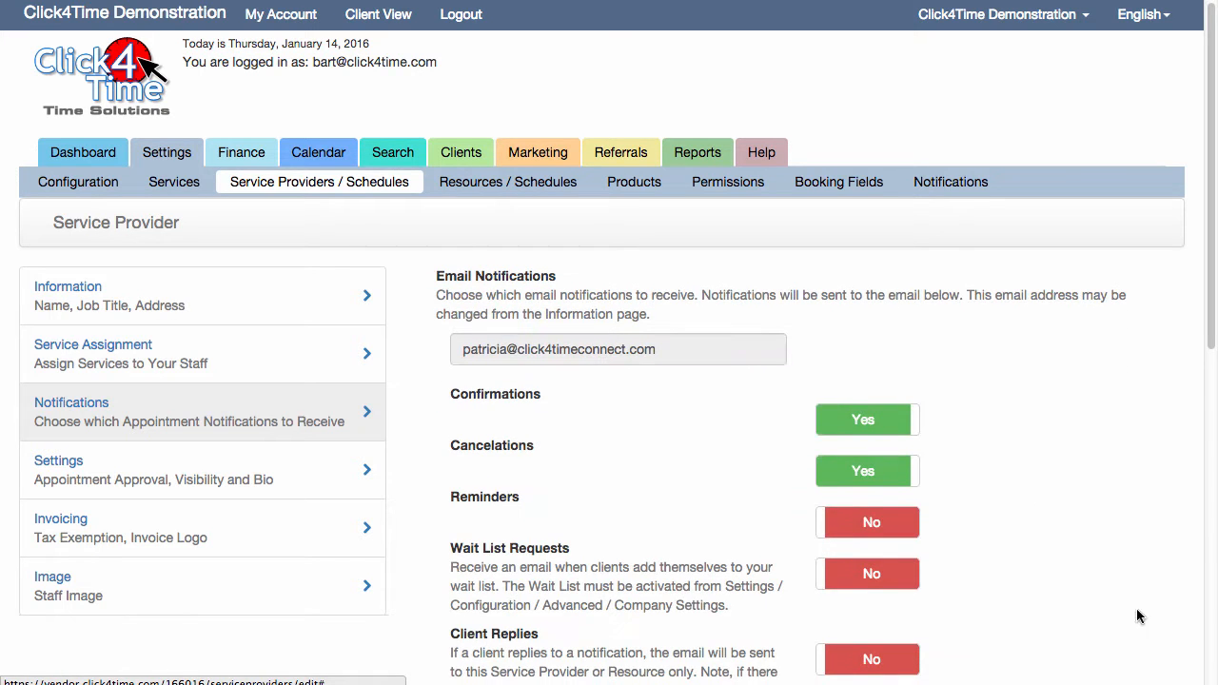
pyautogui.moveTo(1213, 273); pyautogui.dragTo(1214, 320)
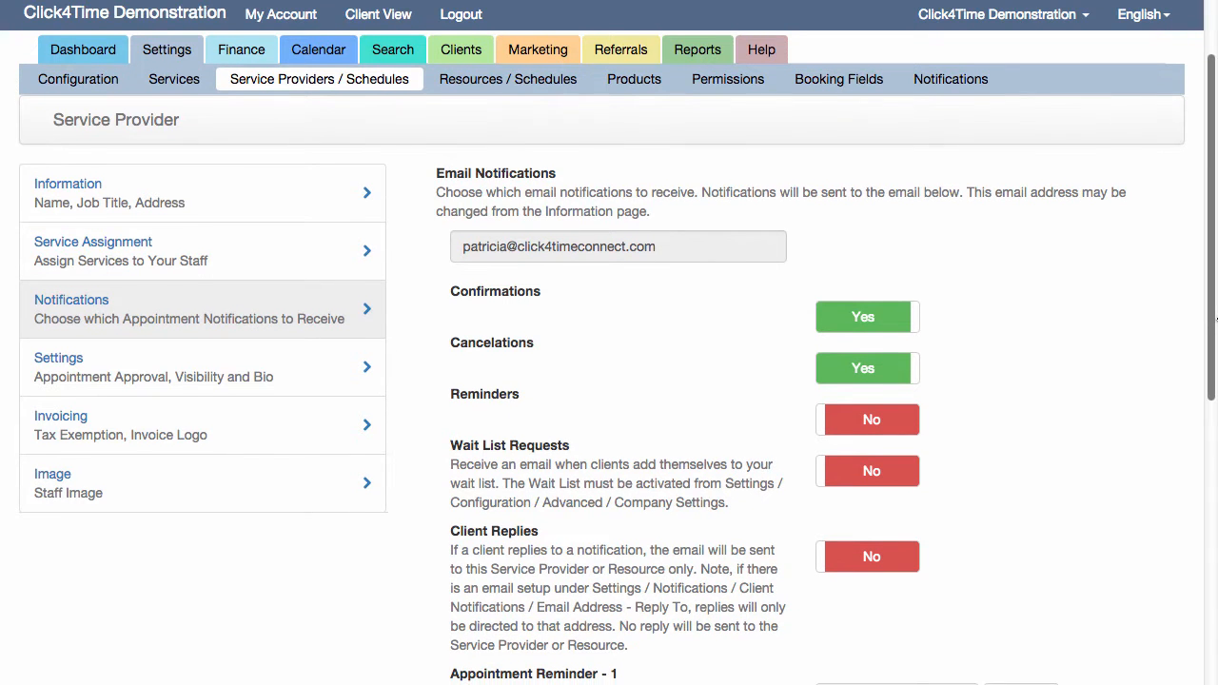
pyautogui.click(892, 319)
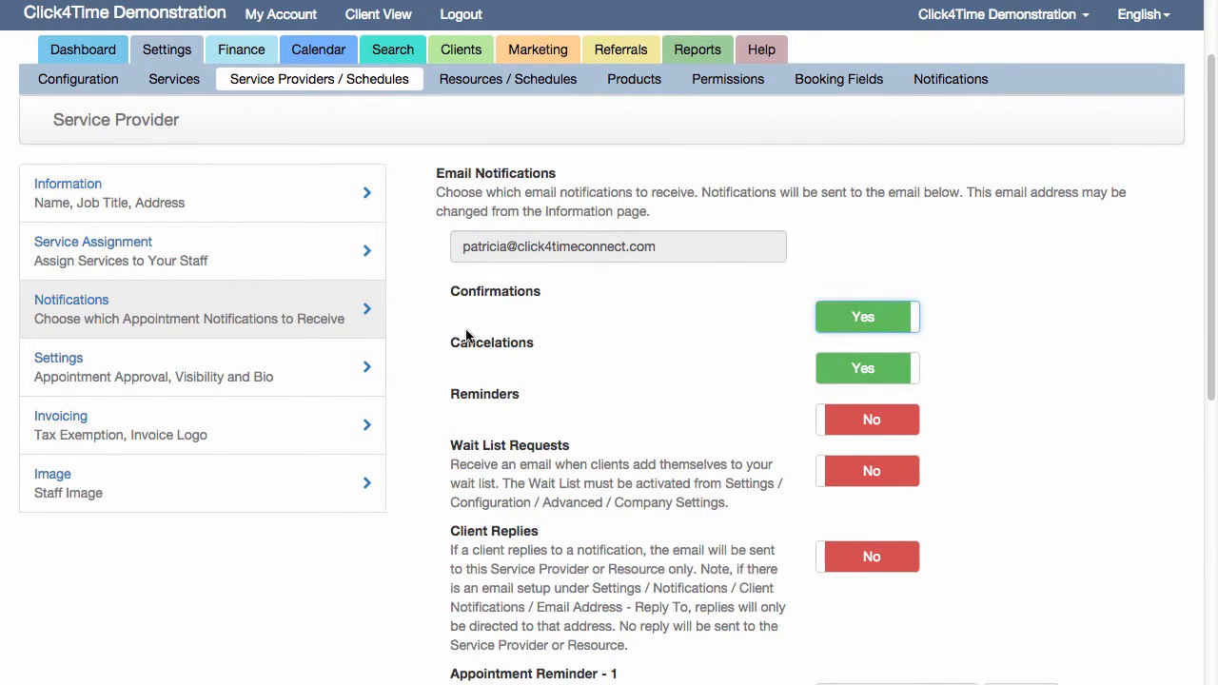
pyautogui.click(856, 378)
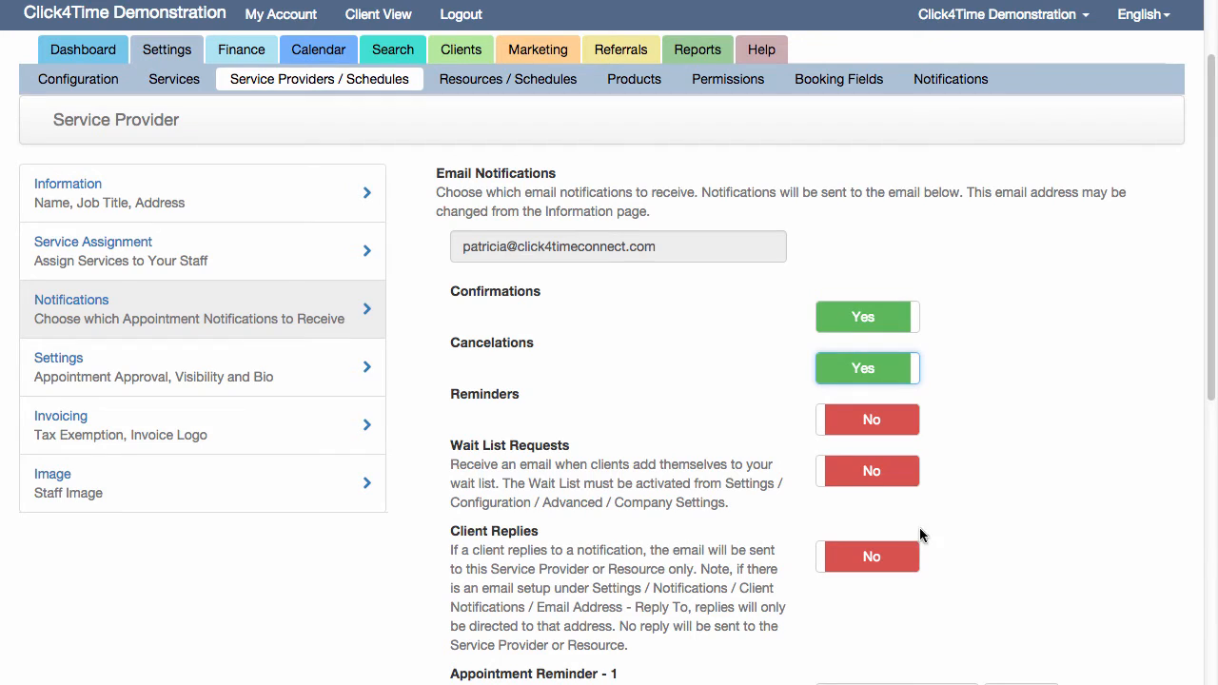
pyautogui.click(866, 473)
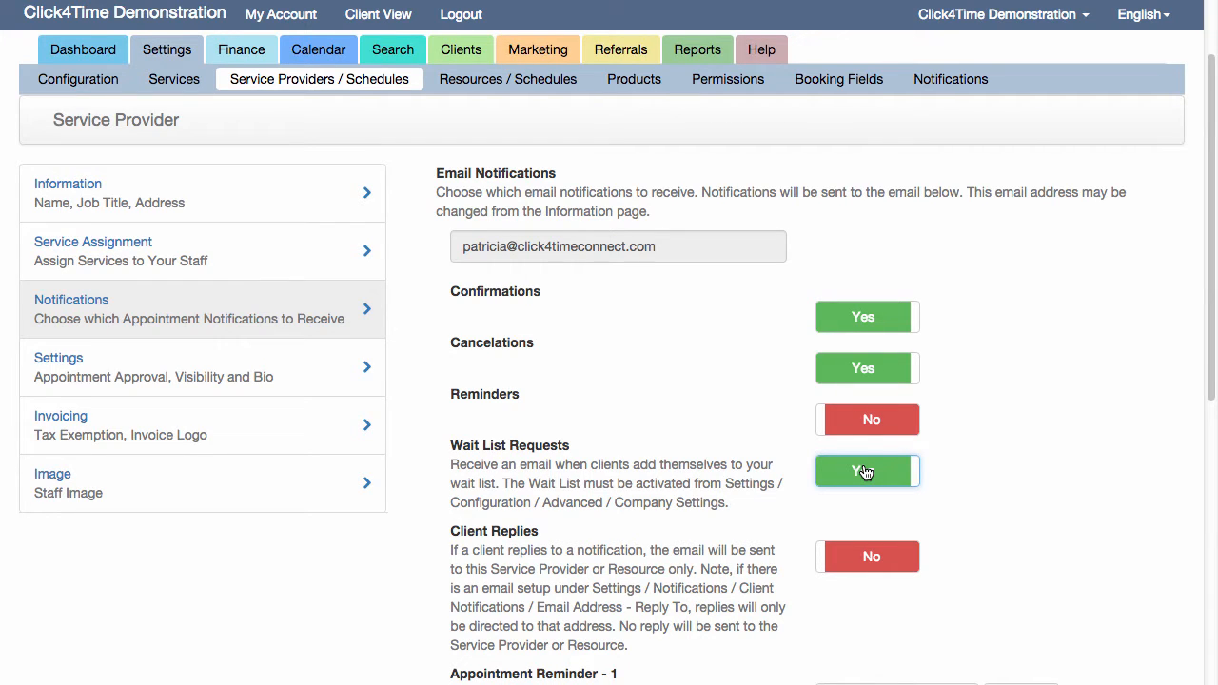
pyautogui.click(868, 563)
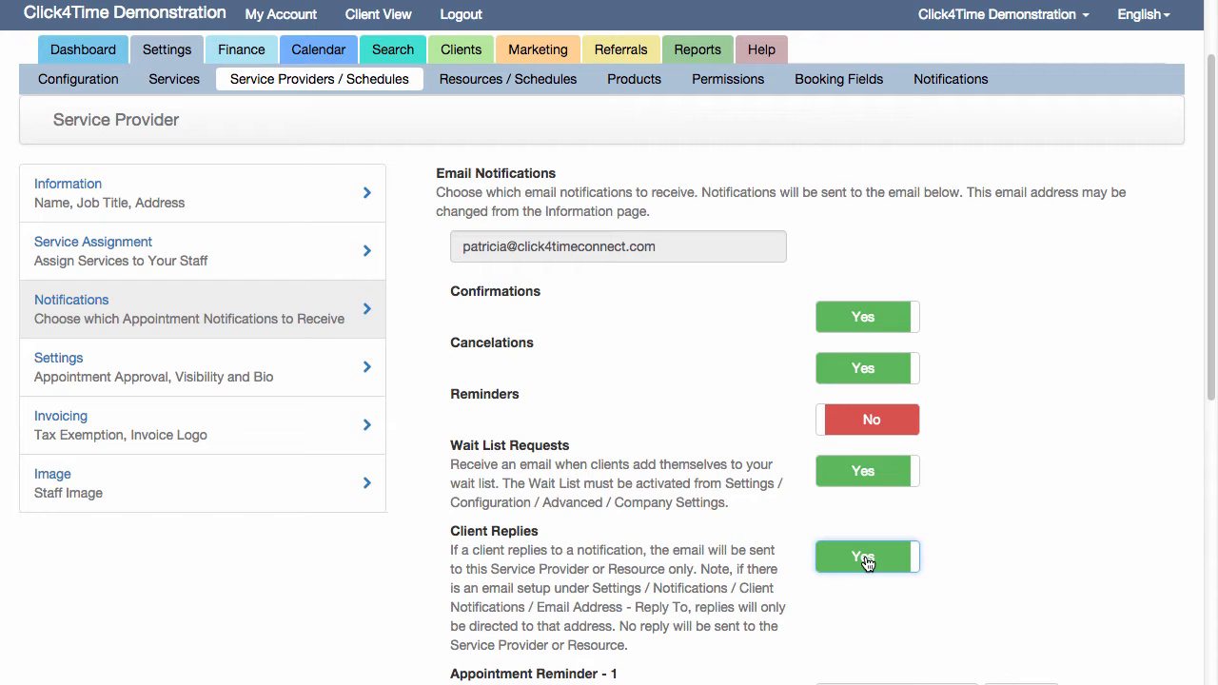
# Enable SMS notifications for confirmations, cancelations and reminders
pyautogui.scroll(-6, 856, 530)
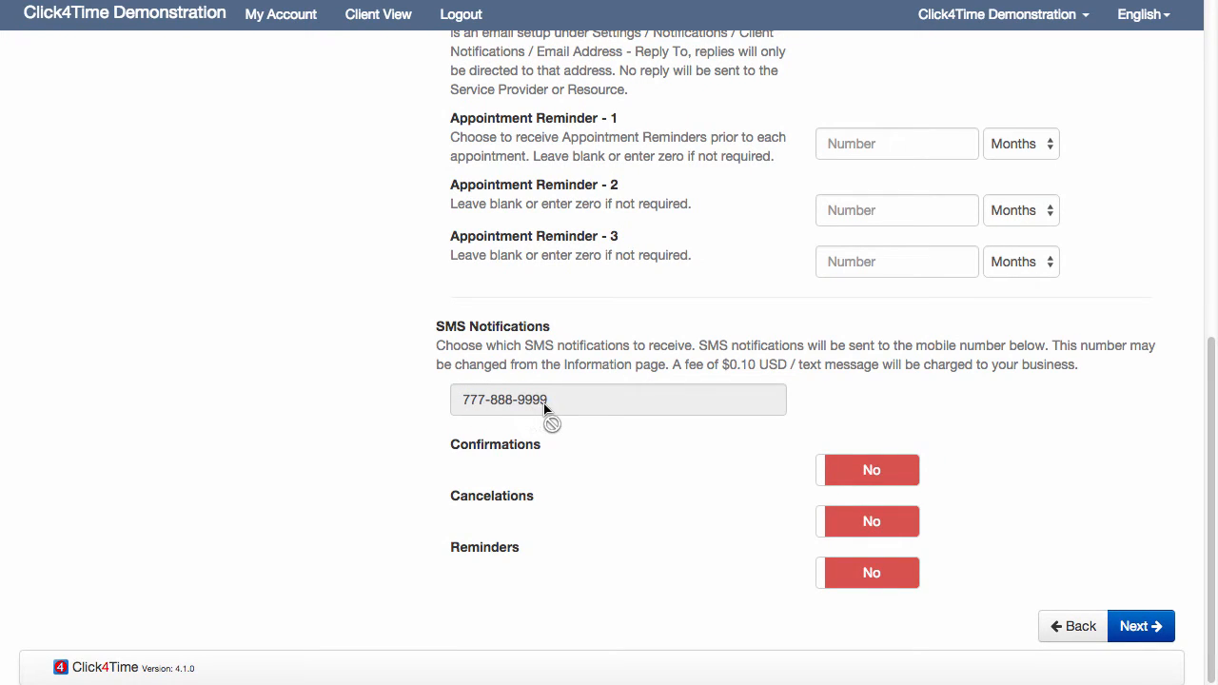
pyautogui.click(857, 476)
pyautogui.click(853, 528)
pyautogui.click(858, 575)
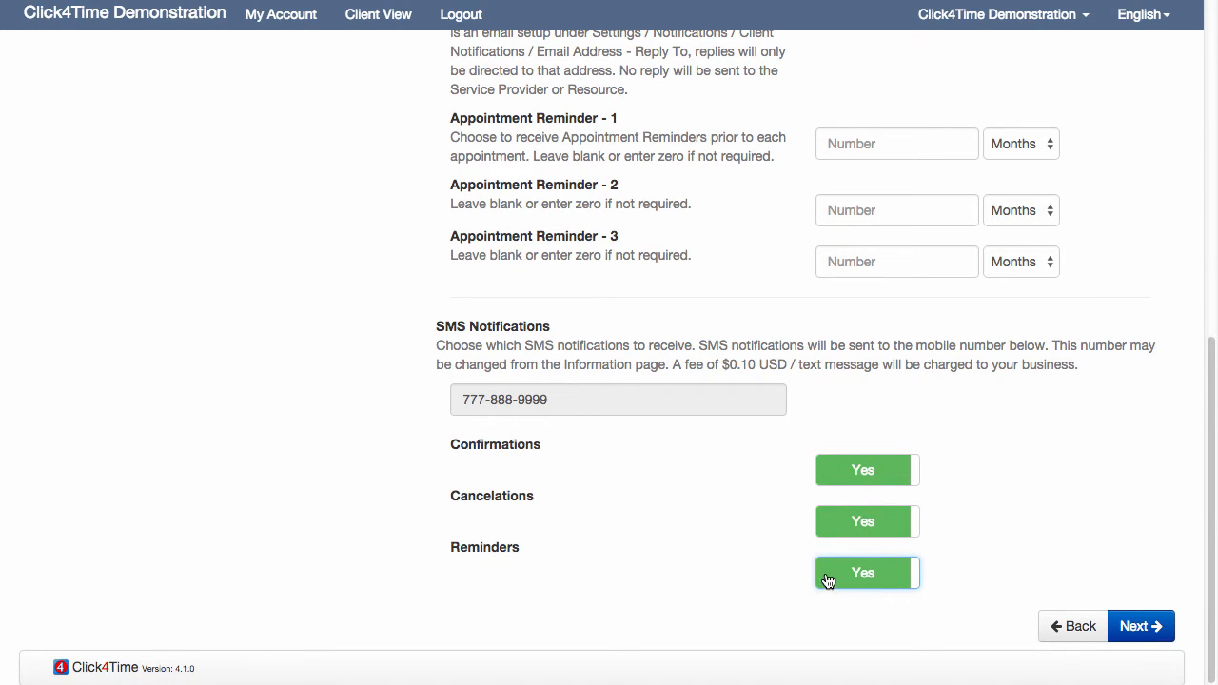
# Enable email reminders for the provider under Email Notifications
pyautogui.scroll(6, 825, 576)
pyautogui.scroll(2, 837, 533)
pyautogui.click(863, 504)
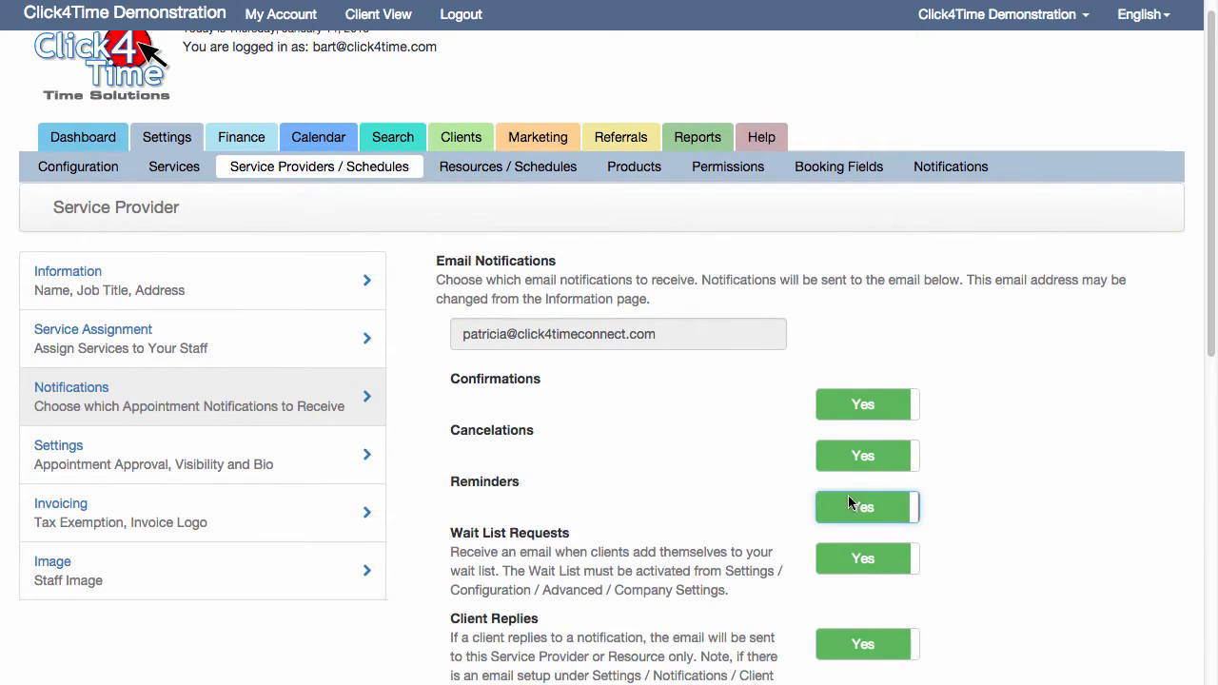
# Set Appointment Reminder - 1 to 1 Days and Appointment Reminder - 2 to 1 Hours
pyautogui.scroll(-3, 856, 494)
pyautogui.scroll(-3, 841, 486)
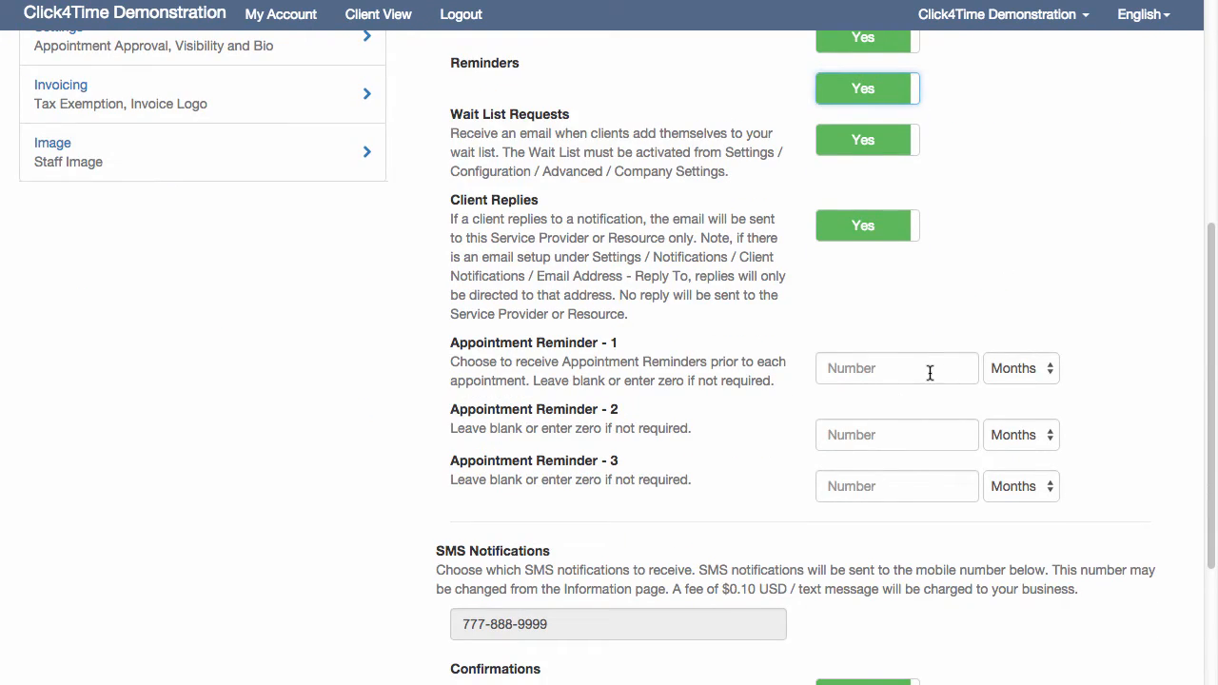
pyautogui.click(927, 371)
pyautogui.write('1')
pyautogui.click(1018, 369)
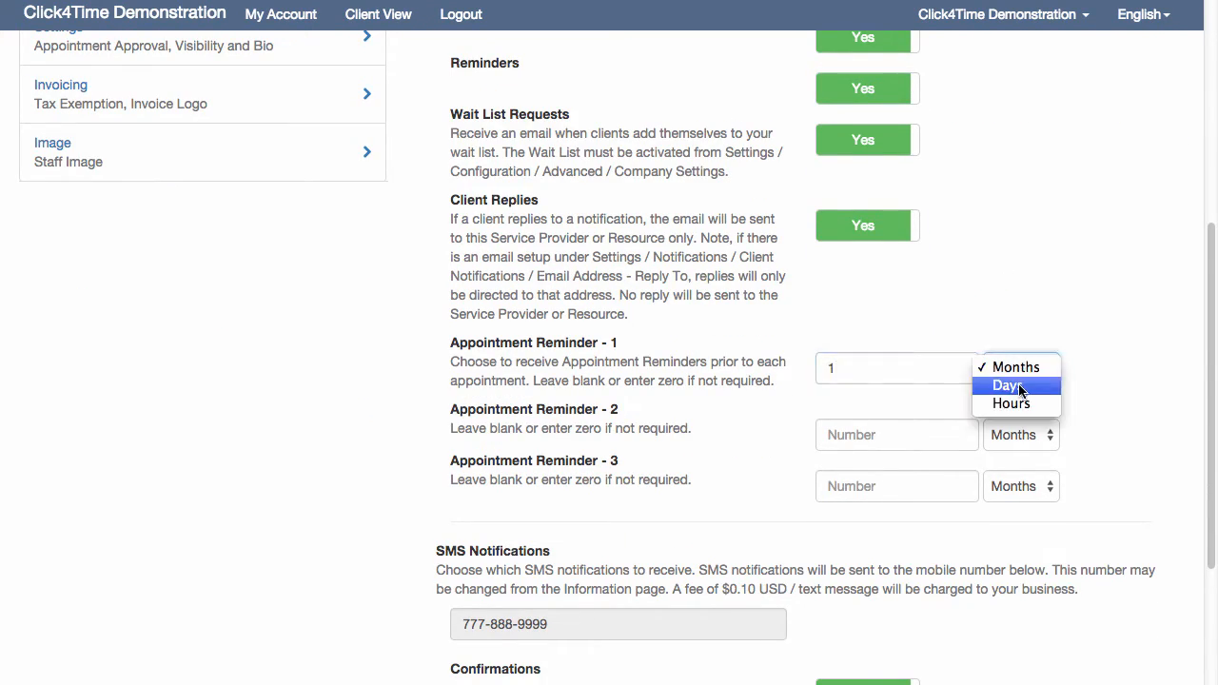
pyautogui.click(1008, 383)
pyautogui.click(941, 436)
pyautogui.write('1')
pyautogui.click(1017, 435)
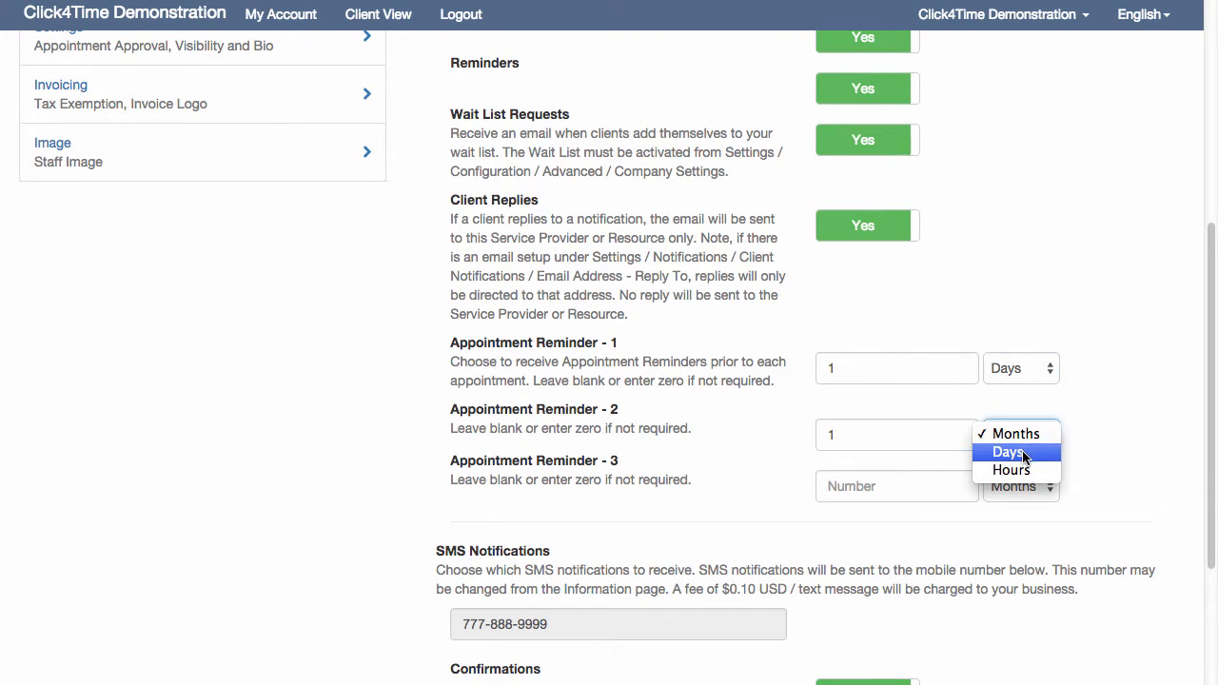
pyautogui.click(1013, 467)
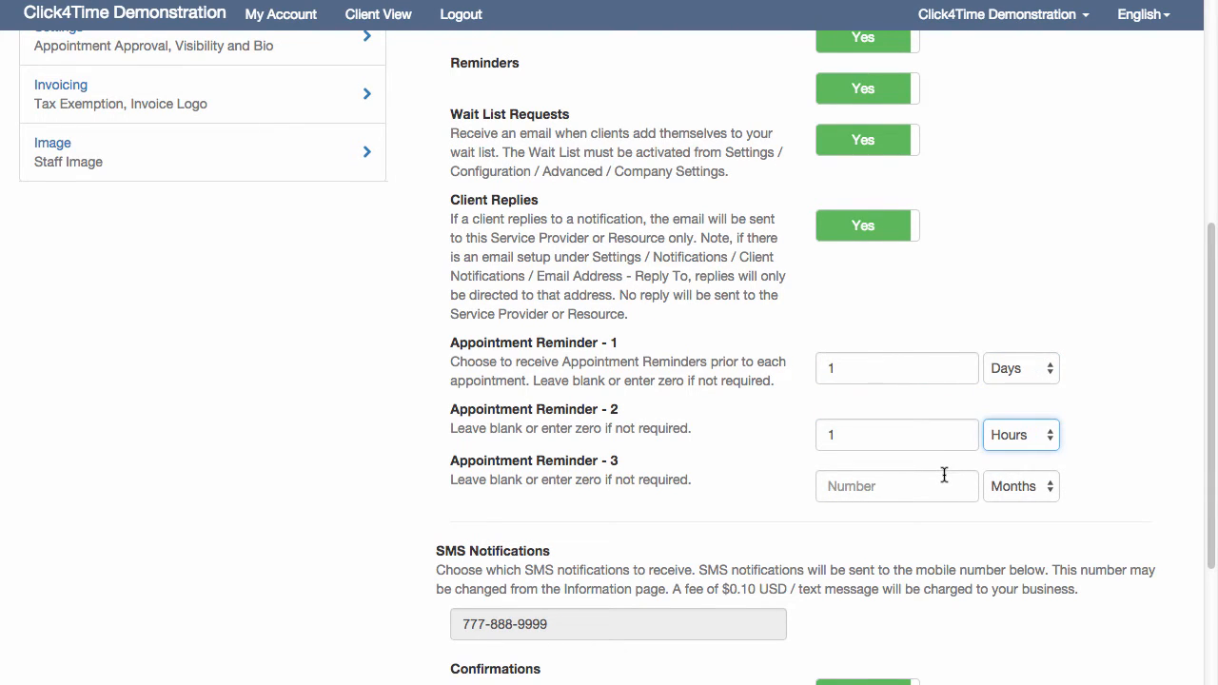
# Review the email and SMS notification choices, then continue to the provider's appointment approval, visibility and bio settings
pyautogui.scroll(-1, 944, 474)
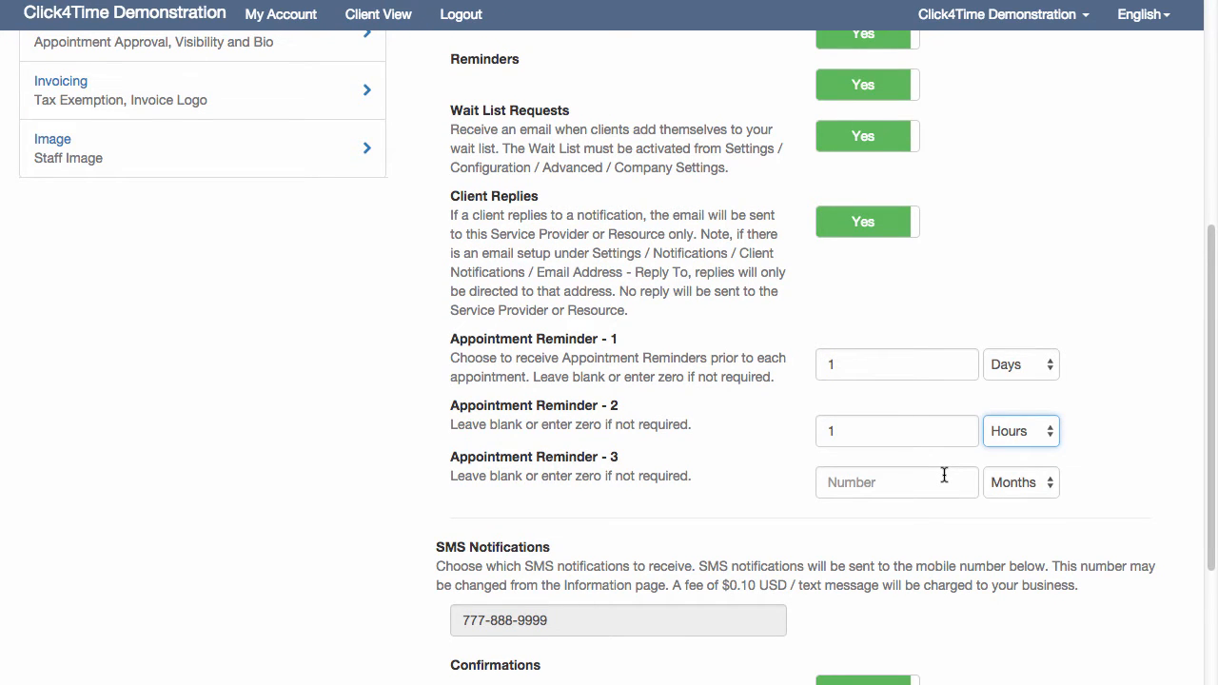
pyautogui.scroll(1, 944, 475)
pyautogui.scroll(5, 944, 475)
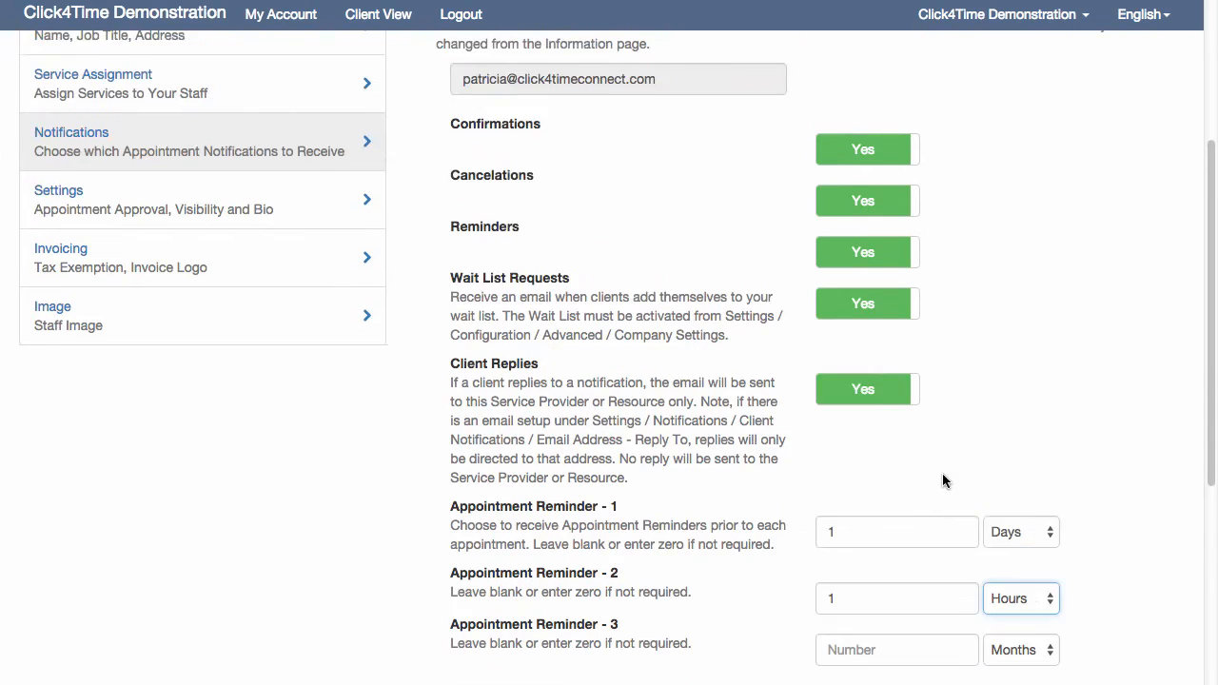
pyautogui.scroll(5, 944, 480)
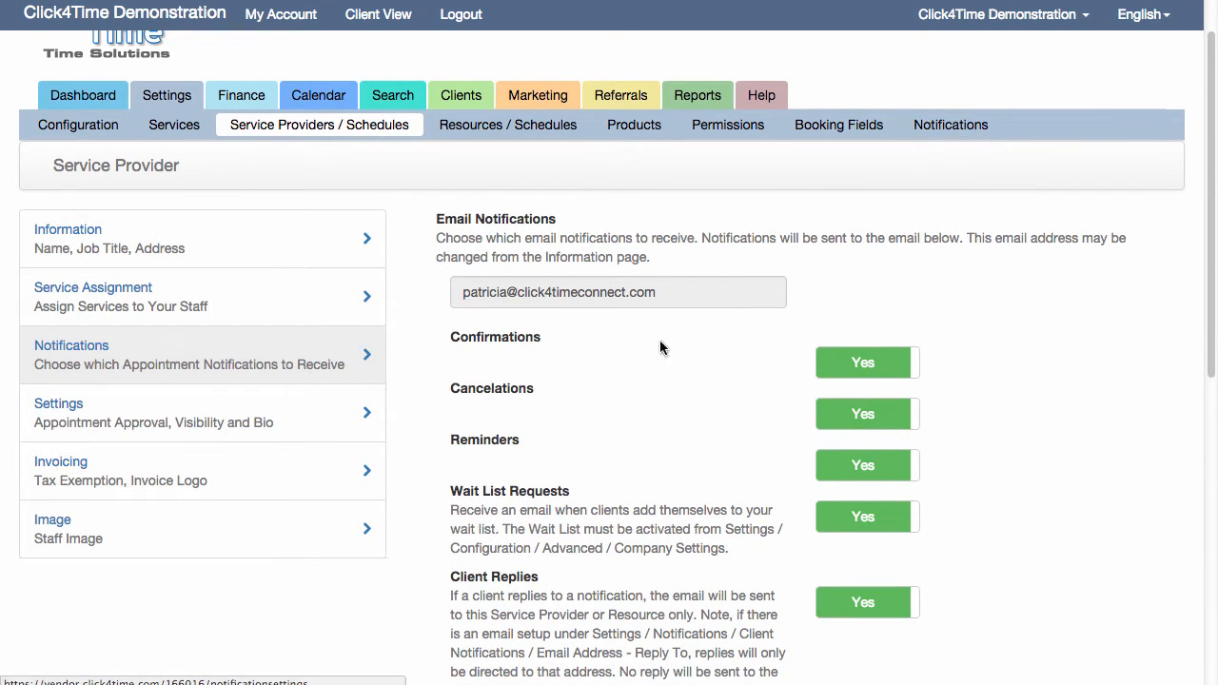
pyautogui.scroll(-10, 340, 457)
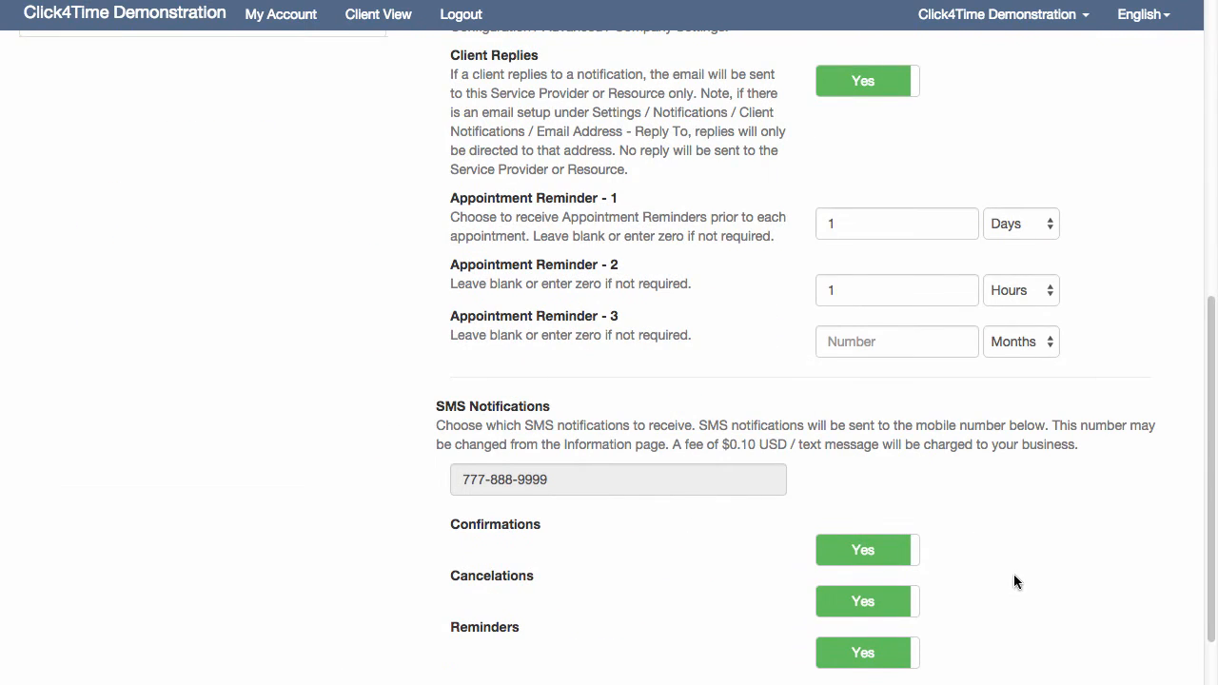
pyautogui.scroll(-2, 1047, 589)
pyautogui.click(1119, 615)
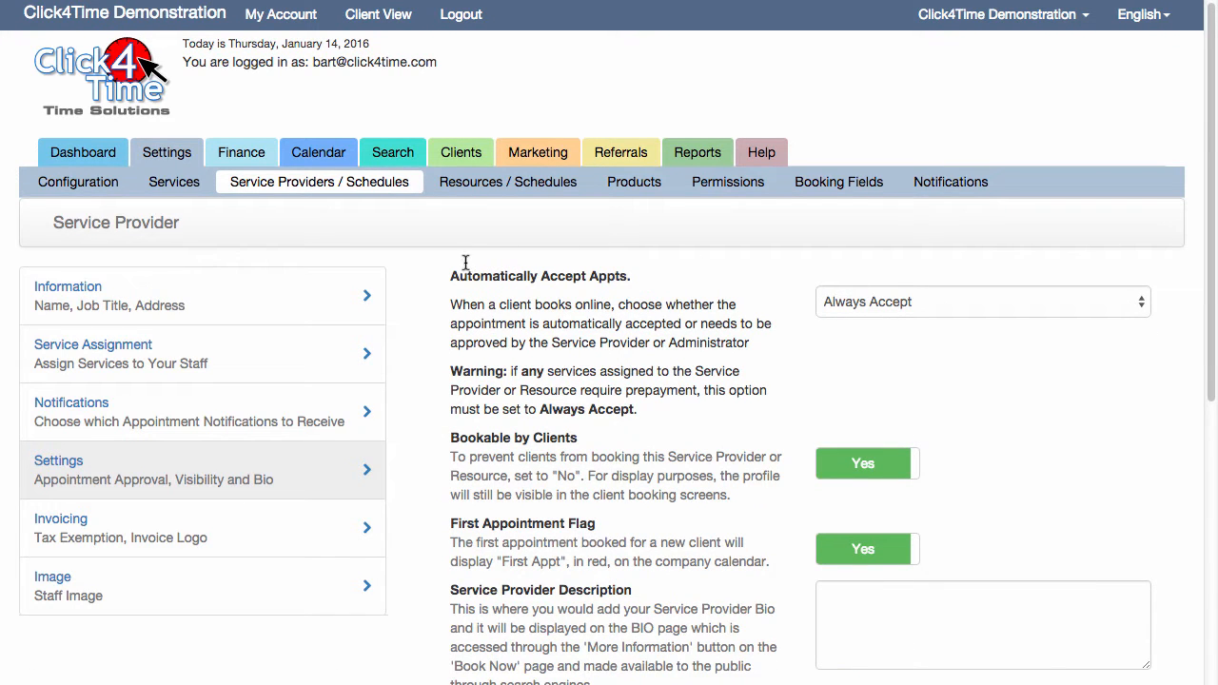
# Try the Never First Appointment option for automatically accepting appointments, then set it back to Always Accept
pyautogui.click(966, 309)
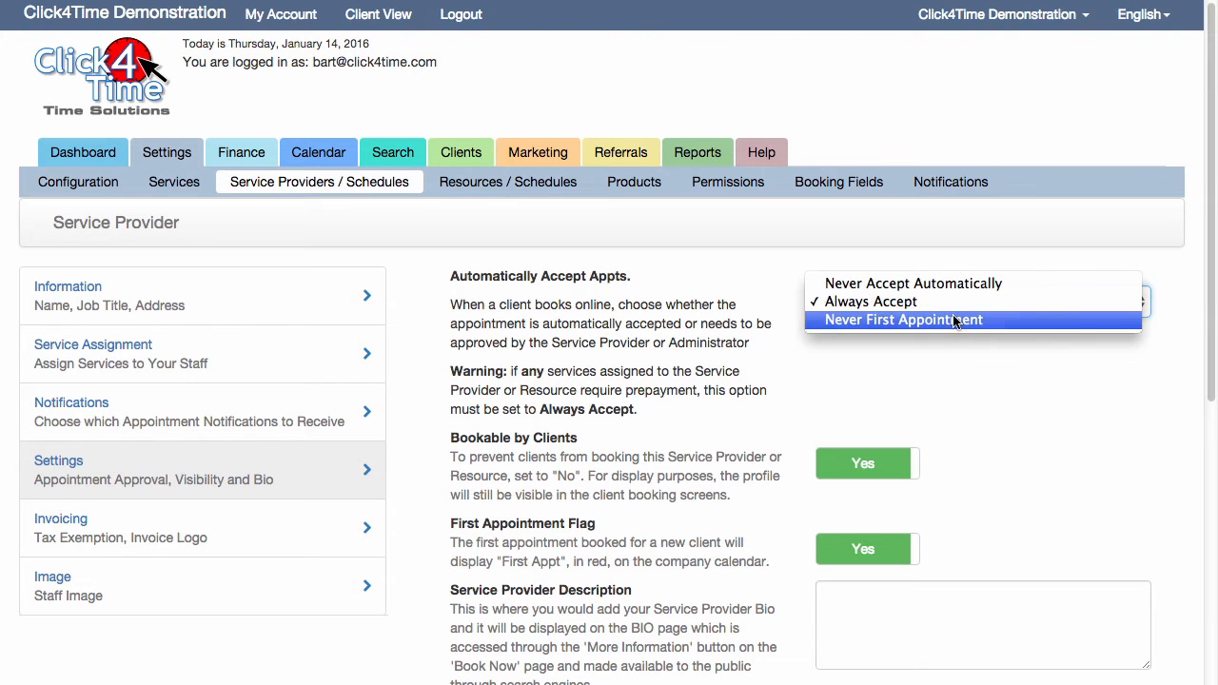
pyautogui.click(947, 318)
pyautogui.click(942, 302)
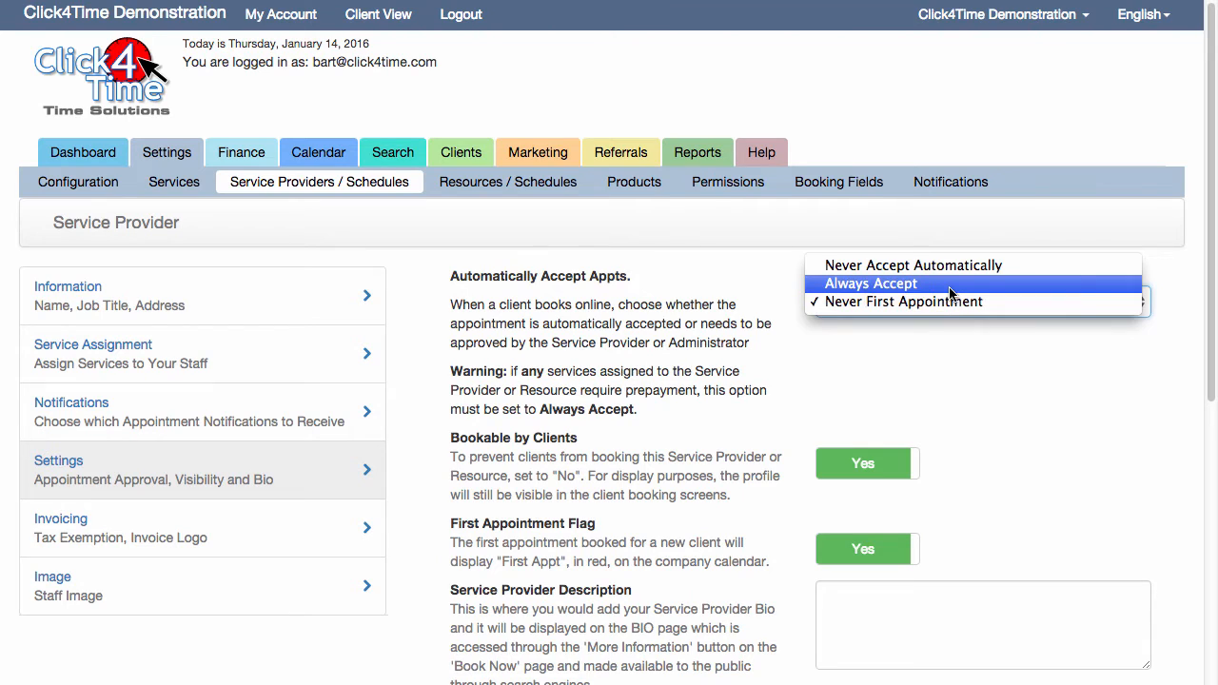
pyautogui.click(949, 292)
pyautogui.click(953, 301)
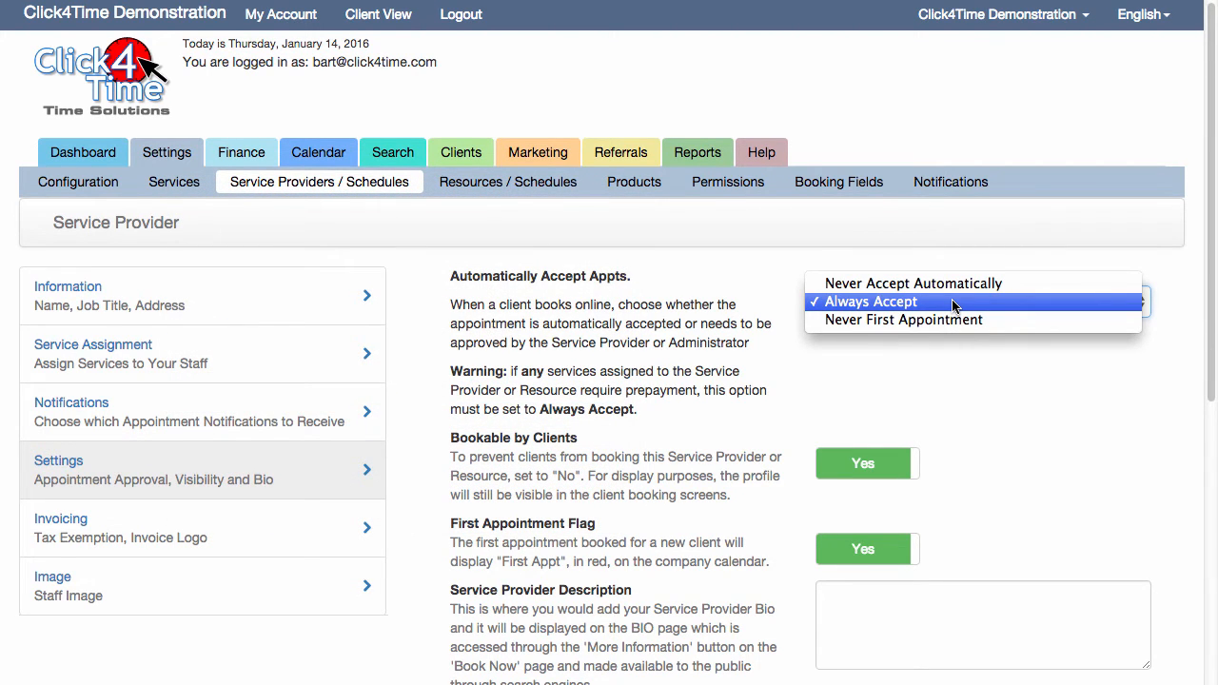
pyautogui.click(954, 301)
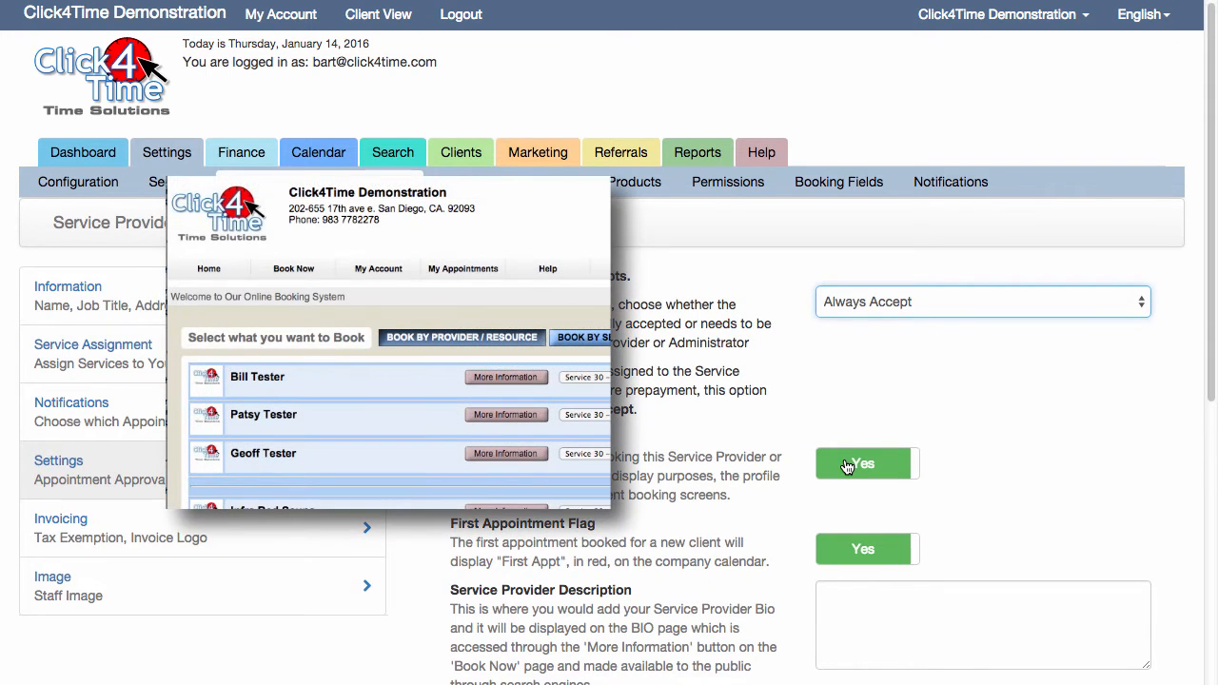
# Try switching Bookable by Clients and First Appointment Flag to No, returning each one to Yes
pyautogui.click(846, 466)
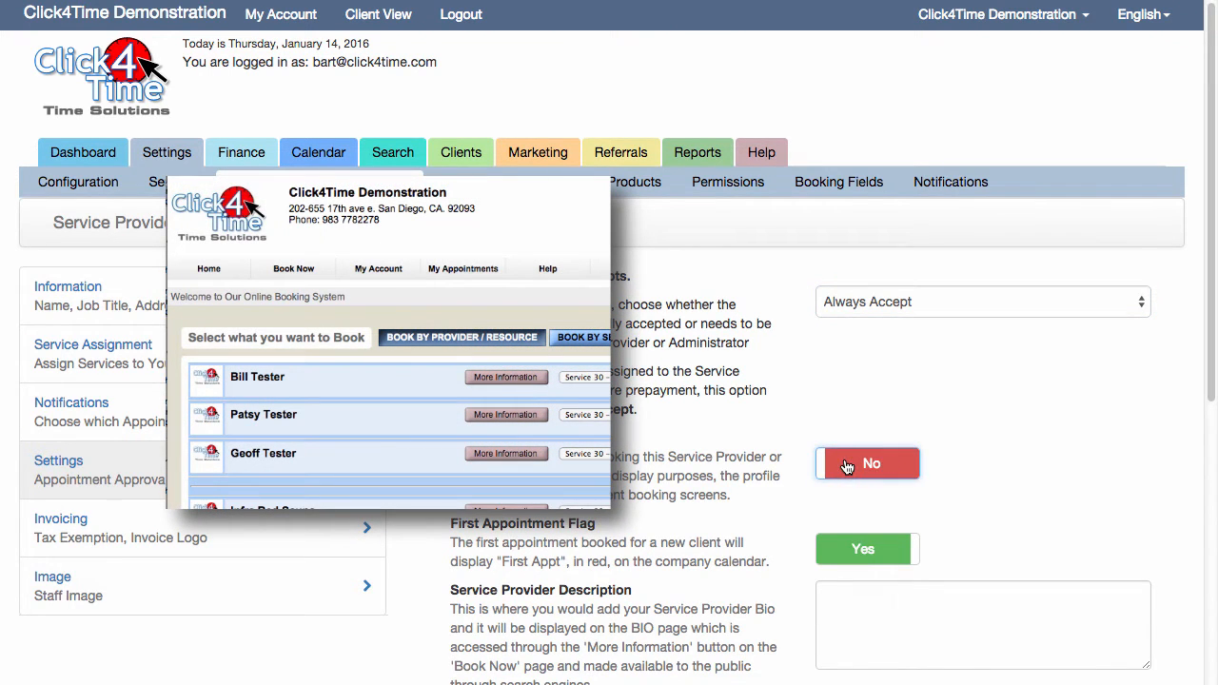
pyautogui.click(847, 466)
pyautogui.click(847, 467)
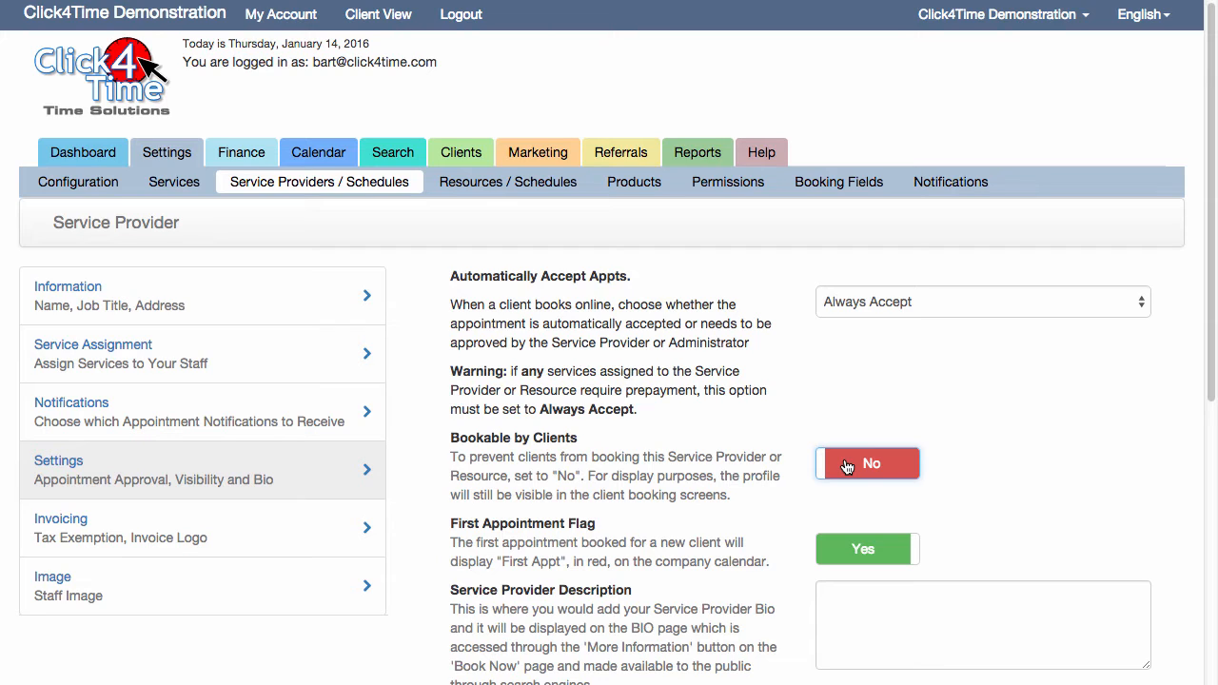
pyautogui.click(846, 466)
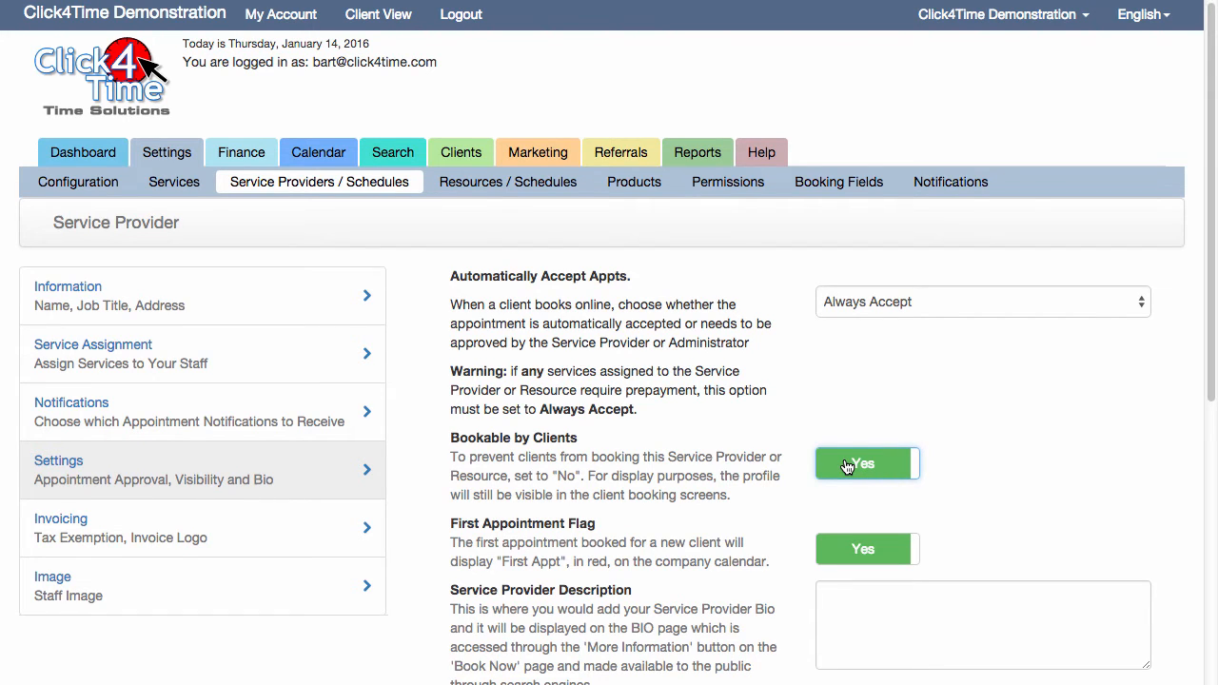
pyautogui.scroll(-4, 856, 409)
pyautogui.click(863, 354)
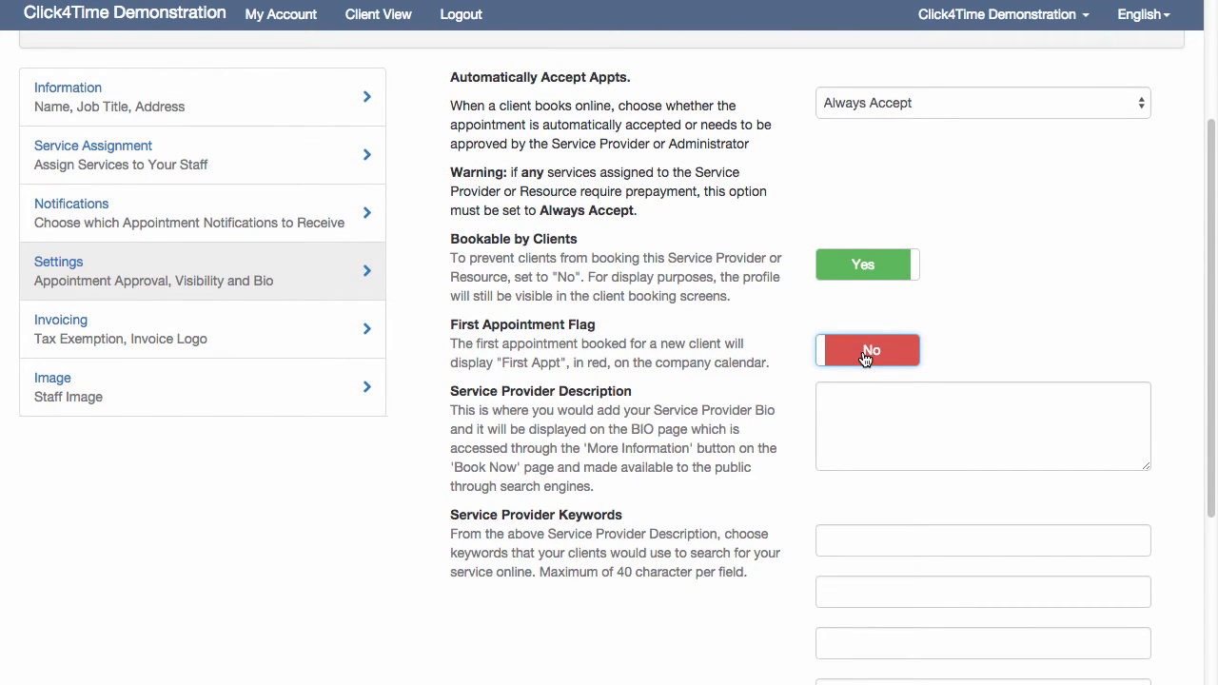
pyautogui.click(865, 354)
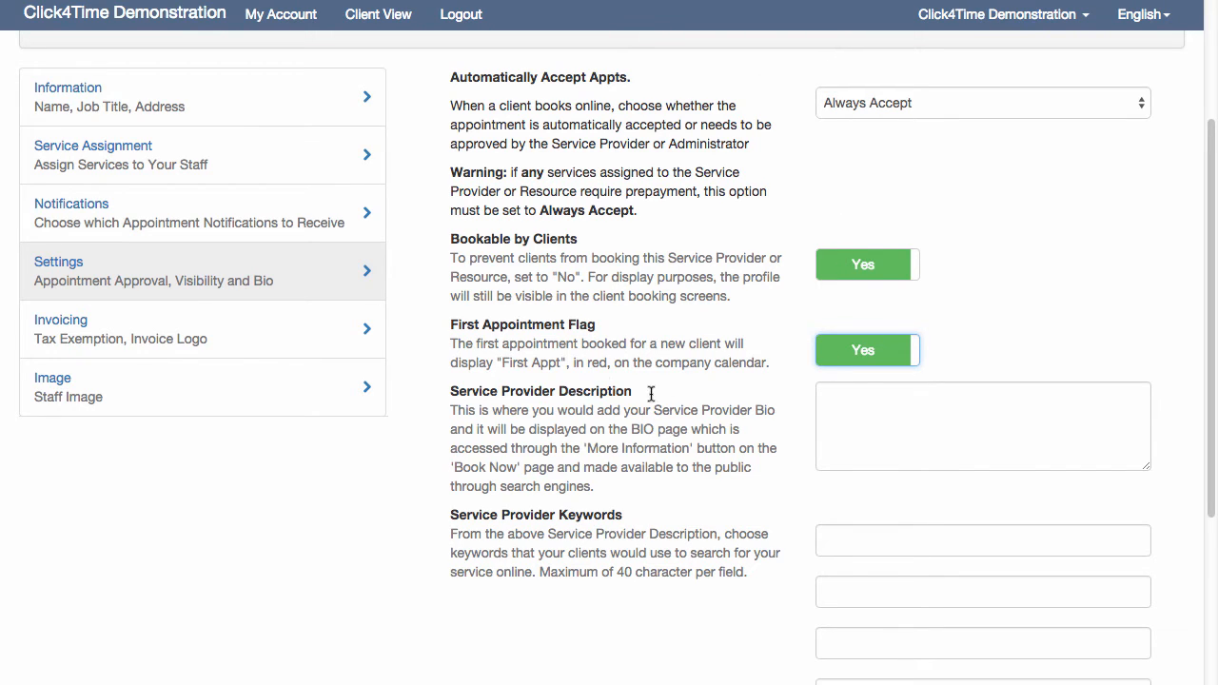
# Copy all the Lorem ipsum text from the open text document and paste it into the Service Provider Description
pyautogui.click(852, 438)
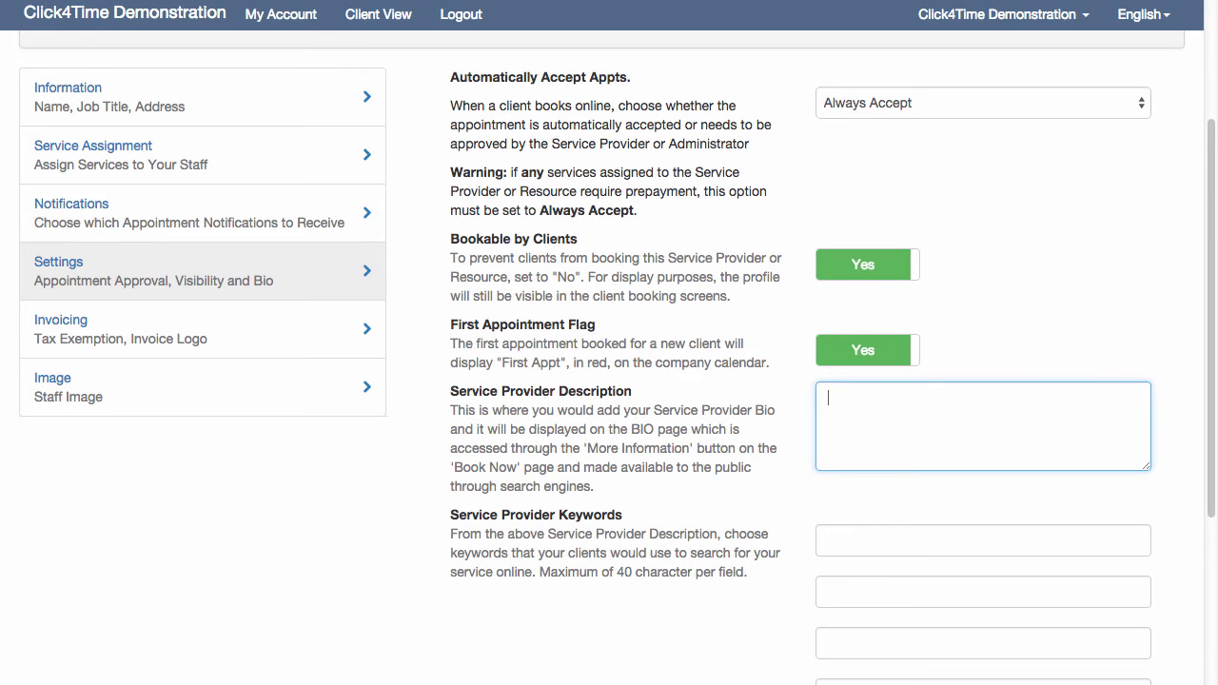
pyautogui.click(1217, 416)
pyautogui.press('super+a')
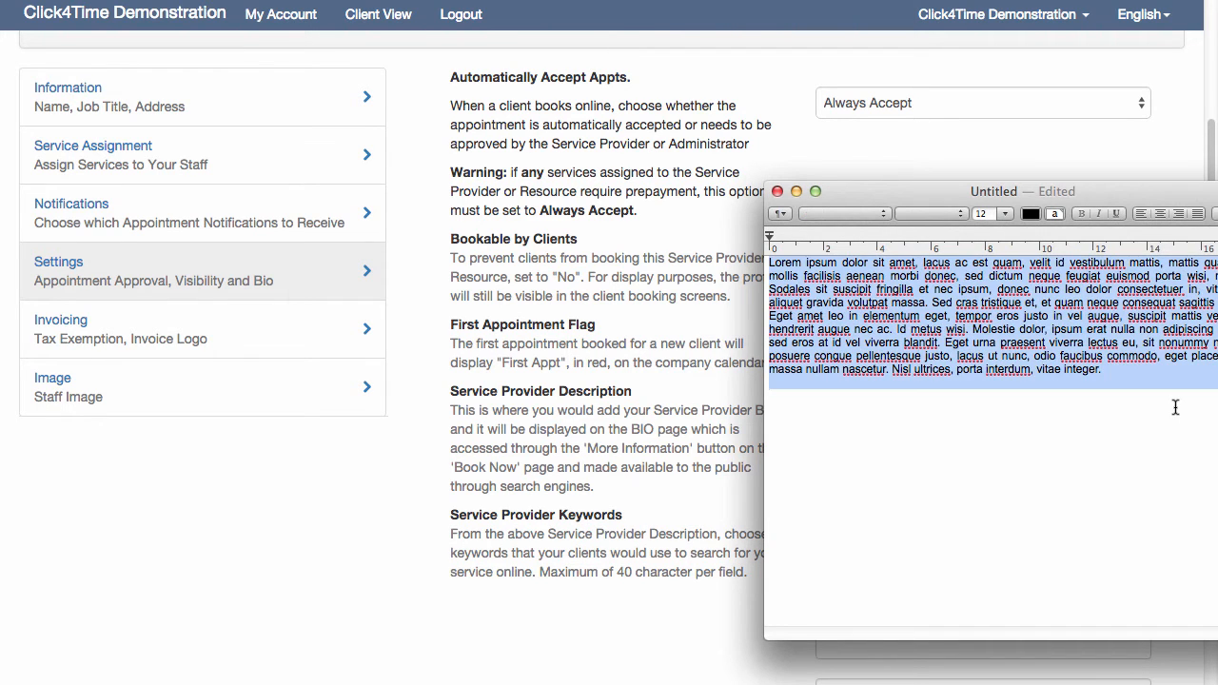
pyautogui.press('super+c')
pyautogui.press('super+Tab')
pyautogui.click(843, 412)
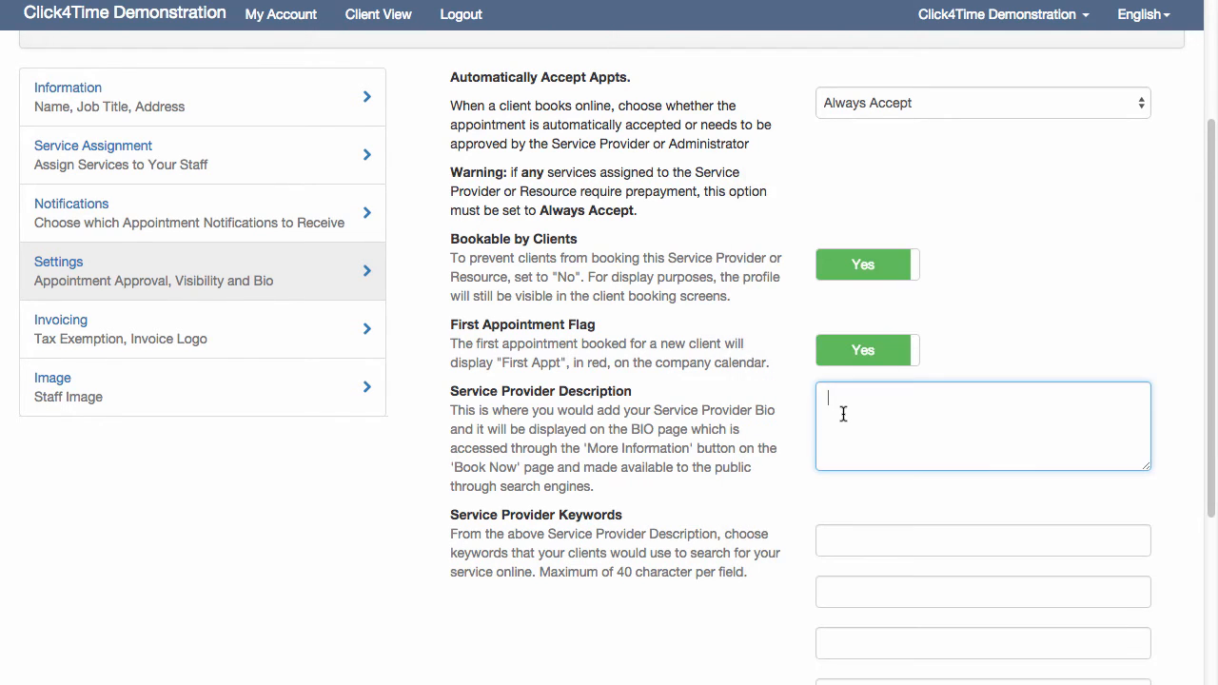
pyautogui.press('super+v')
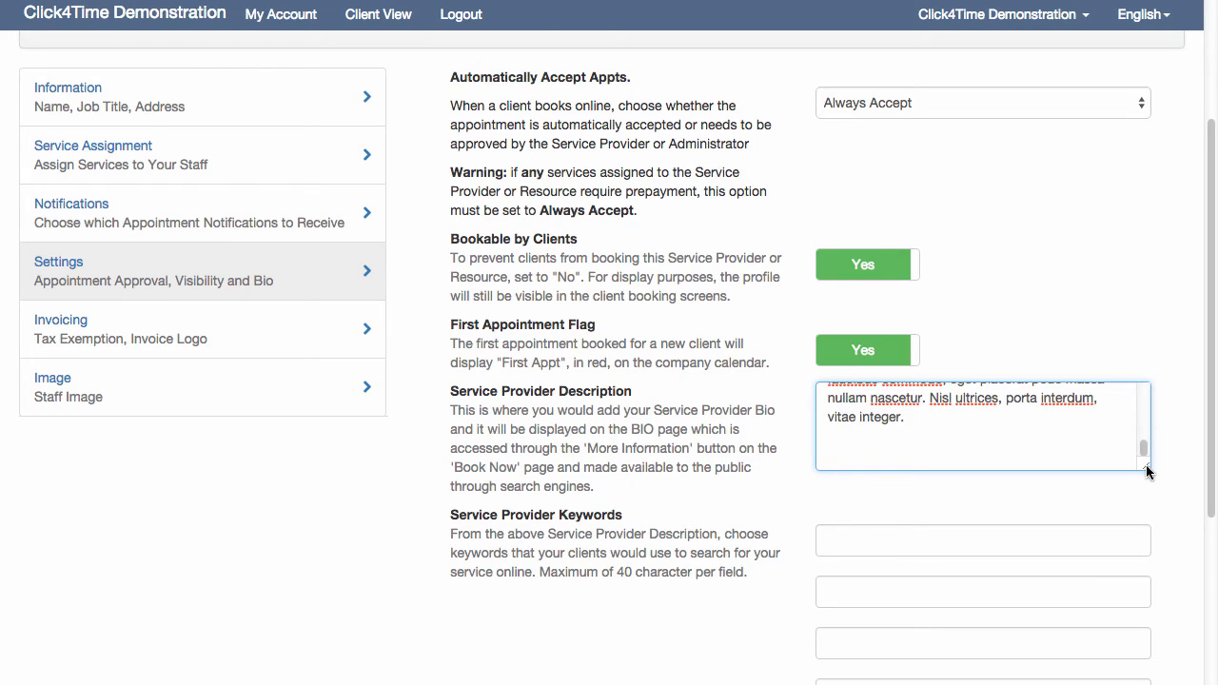
# Widen the Service Provider Description box slightly and check the pasted text from its beginning
pyautogui.moveTo(1146, 466); pyautogui.dragTo(1187, 468)
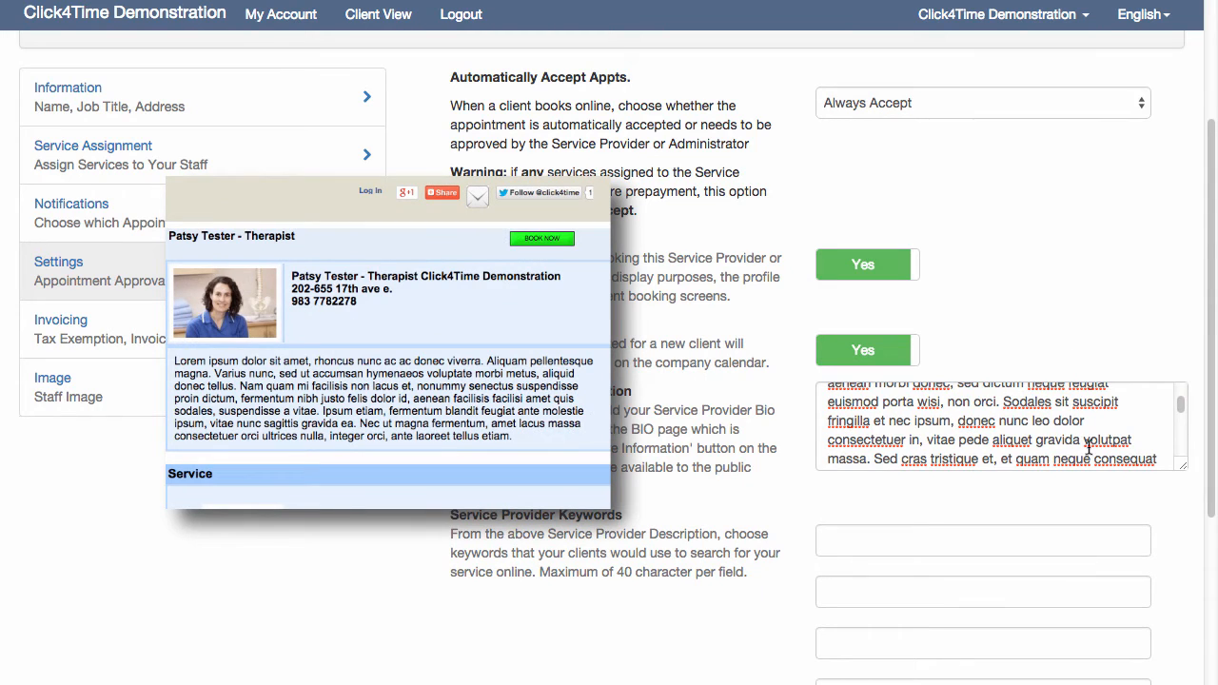
pyautogui.moveTo(1181, 410); pyautogui.dragTo(1180, 372)
pyautogui.click(1129, 342)
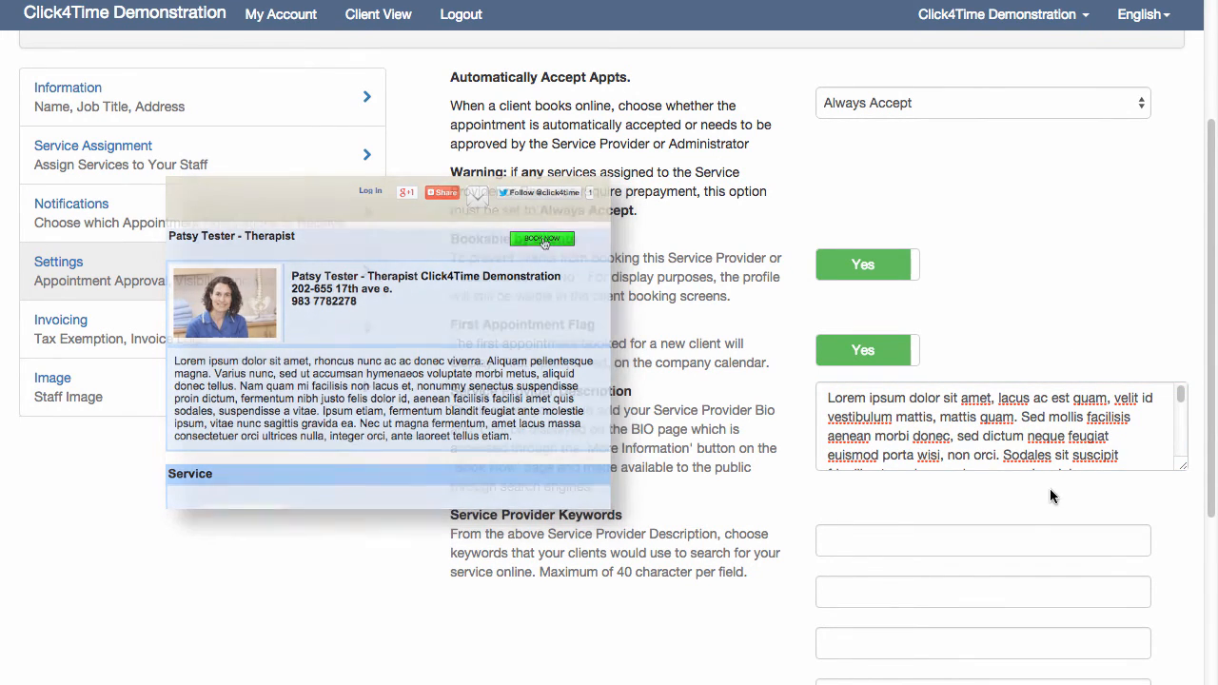
pyautogui.scroll(-3, 1002, 478)
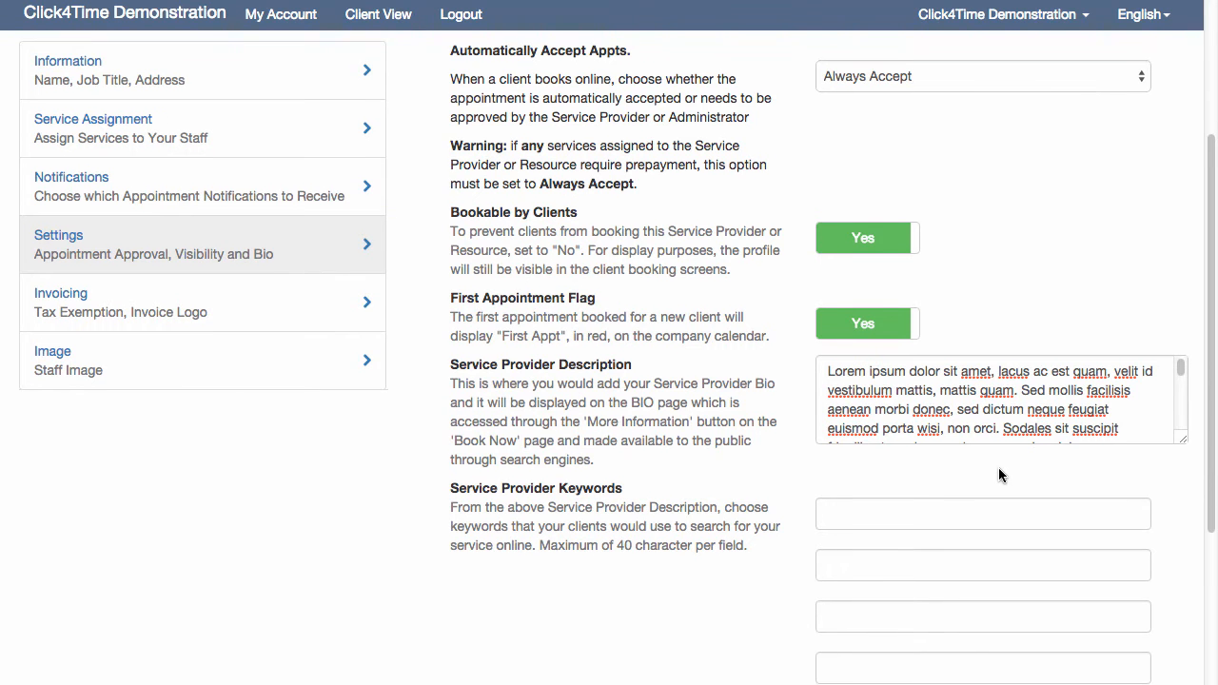
pyautogui.scroll(-5, 995, 463)
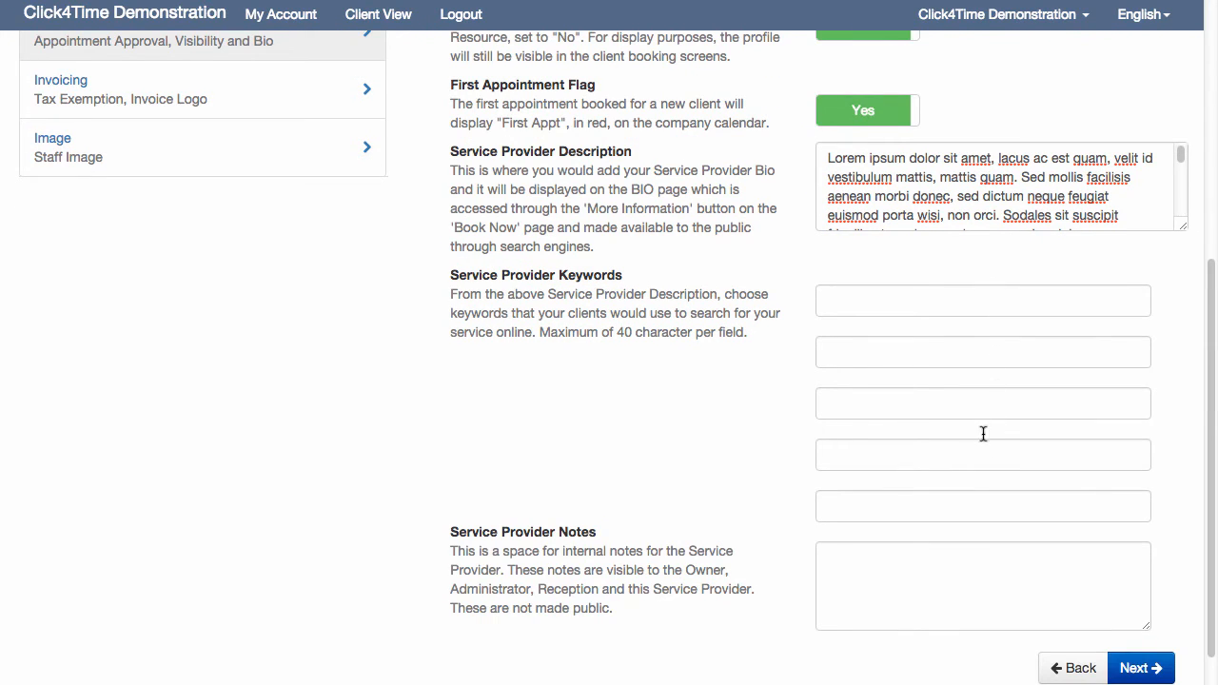
# Enter California, Reiki and massage as the first three Service Provider Keywords
pyautogui.click(906, 304)
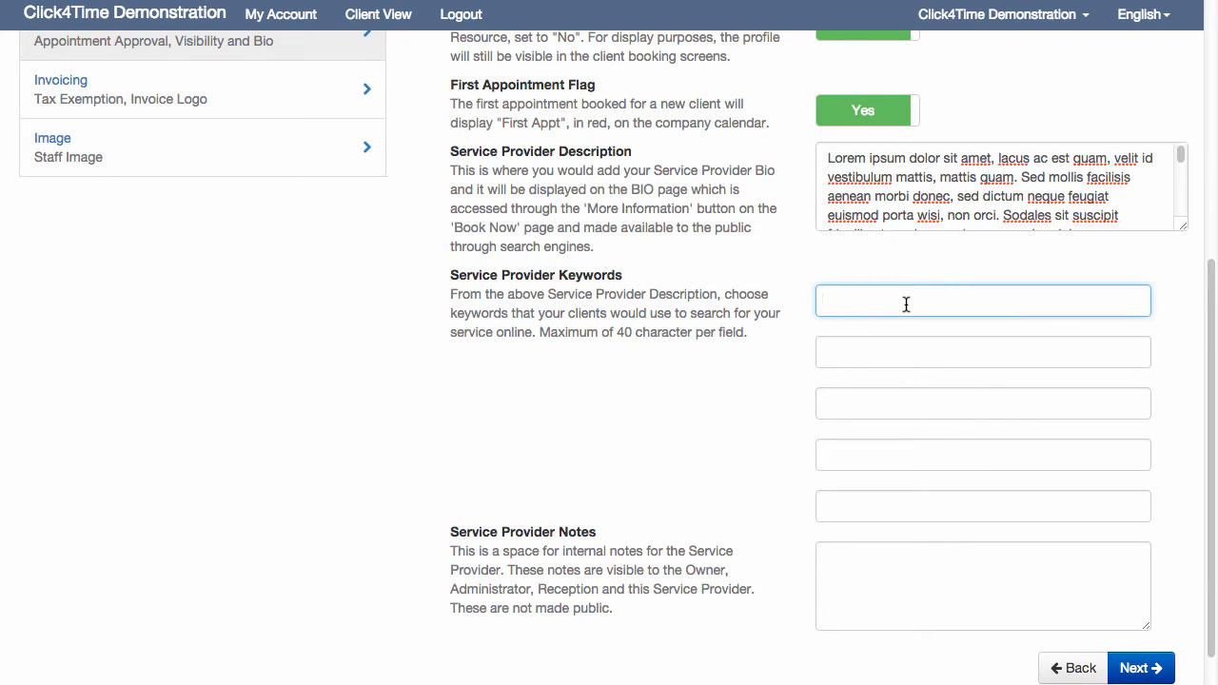
pyautogui.write('California')
pyautogui.press('Tab')
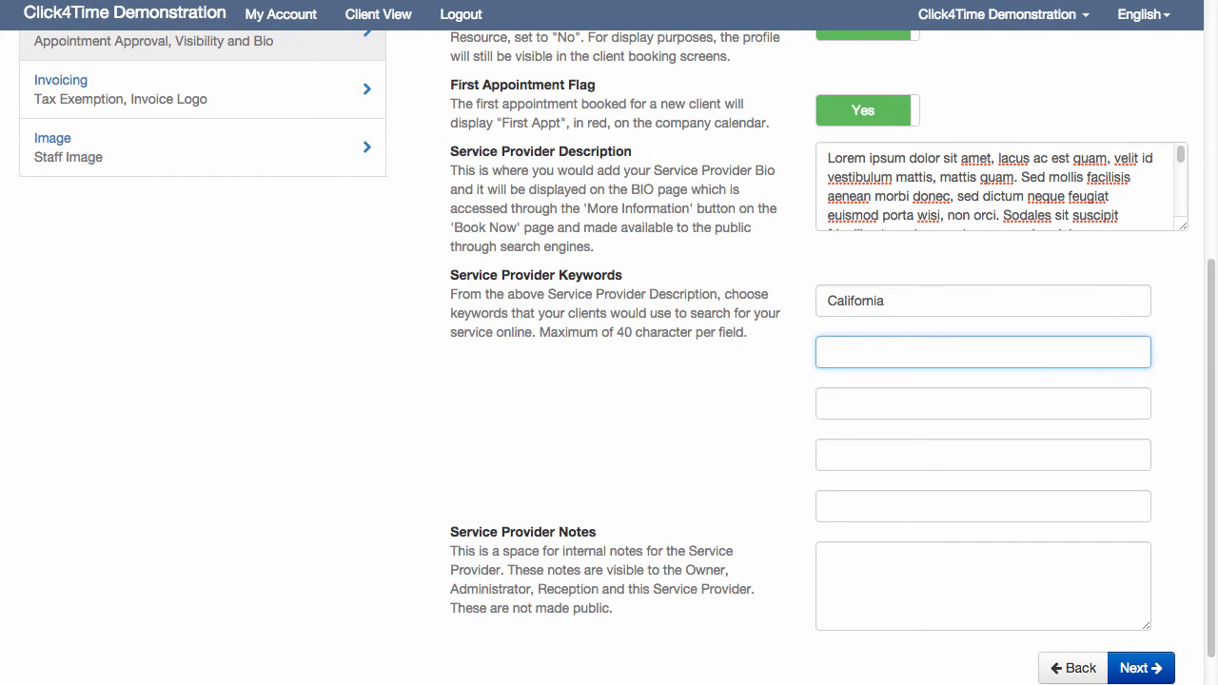
pyautogui.write('Reiki')
pyautogui.press('Tab')
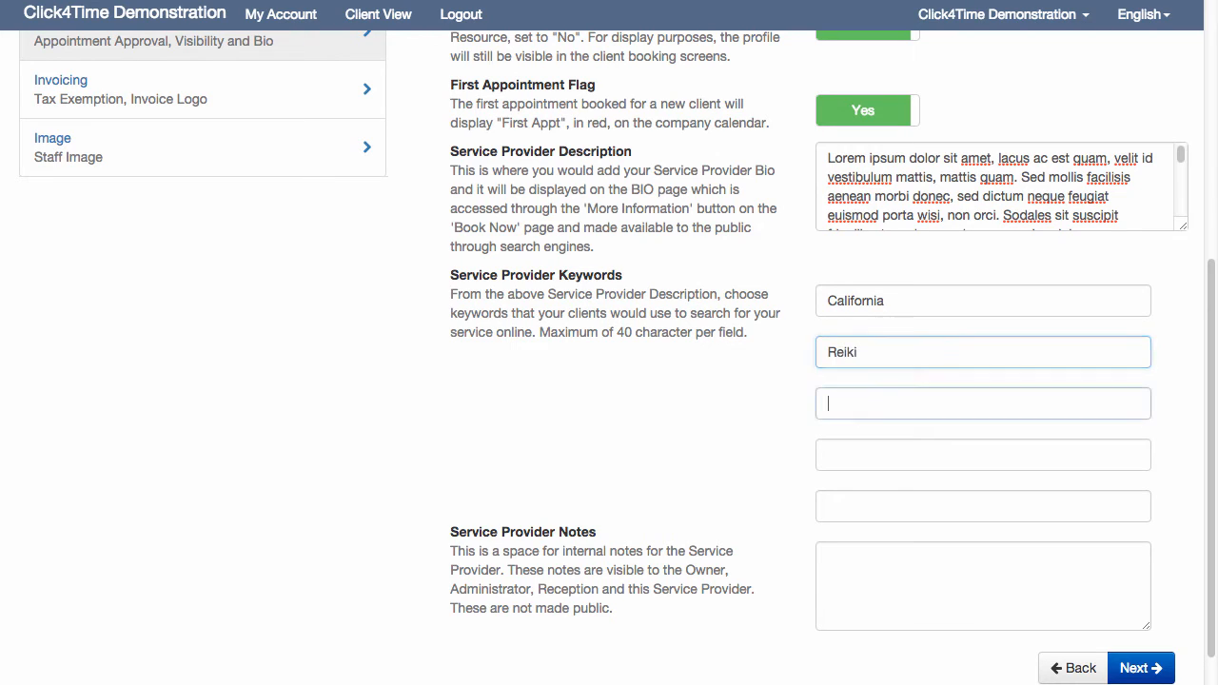
pyautogui.write('massage')
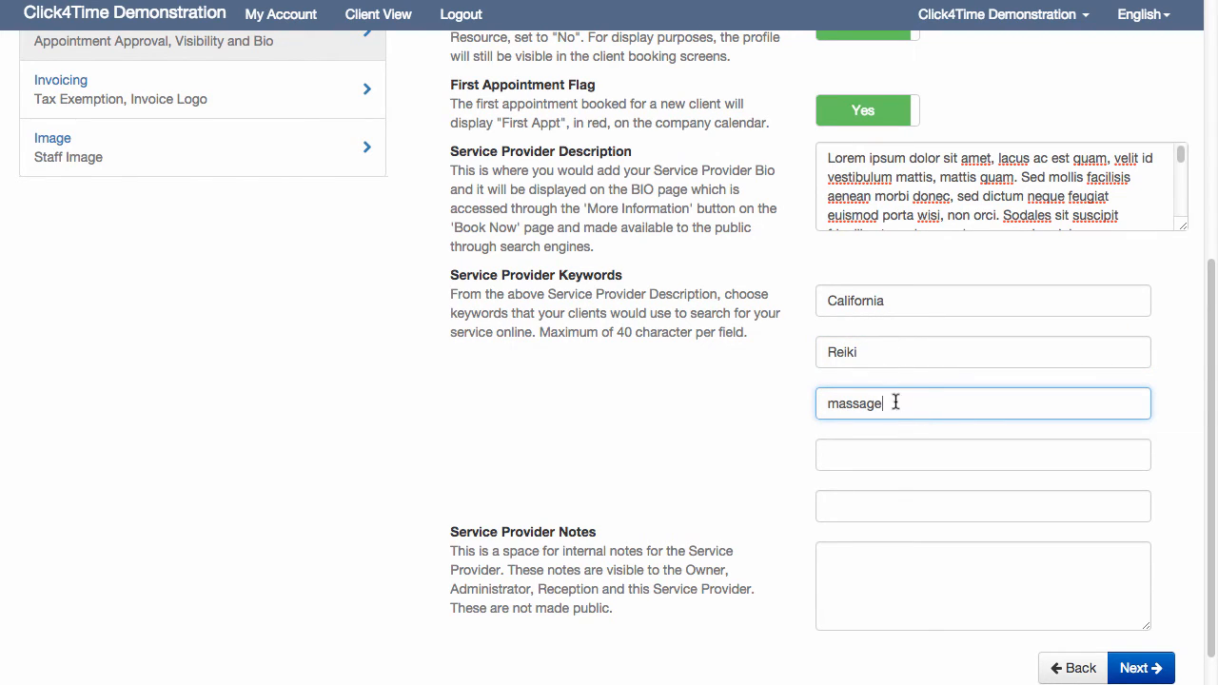
# Fill the last two Service Provider Keywords with "..." and continue to the Invoicing page, leaving the notes blank
pyautogui.click(886, 457)
pyautogui.write('...')
pyautogui.click(876, 500)
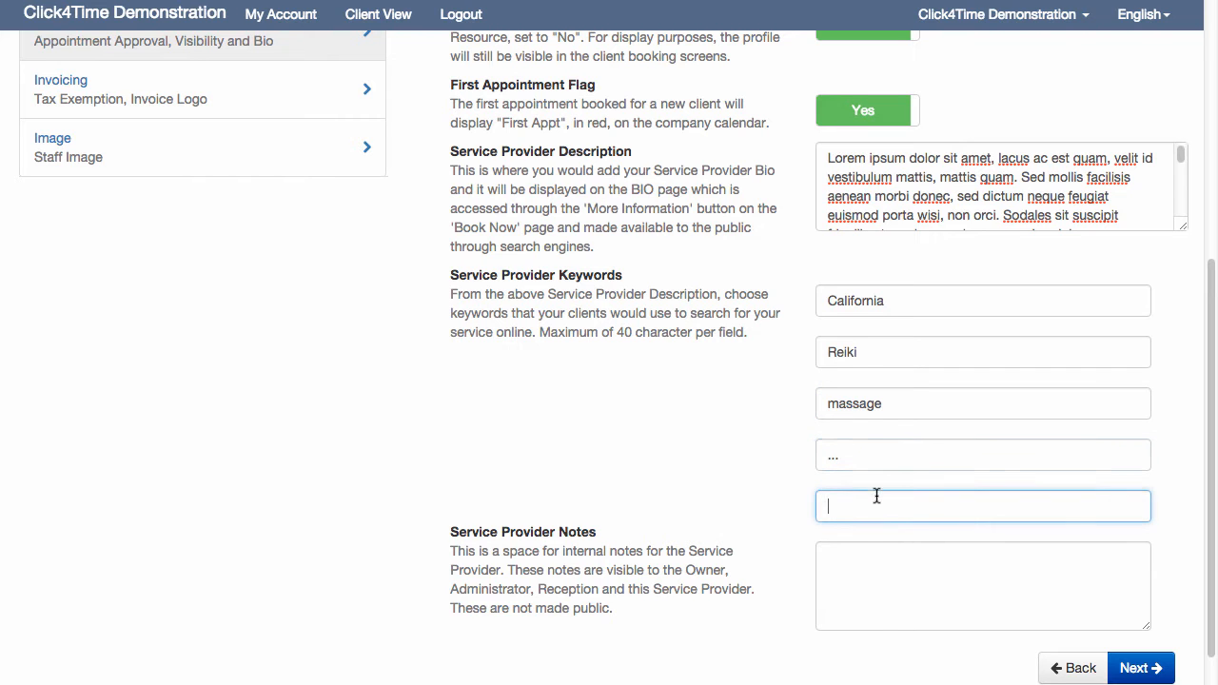
pyautogui.write('...')
pyautogui.scroll(-1, 921, 538)
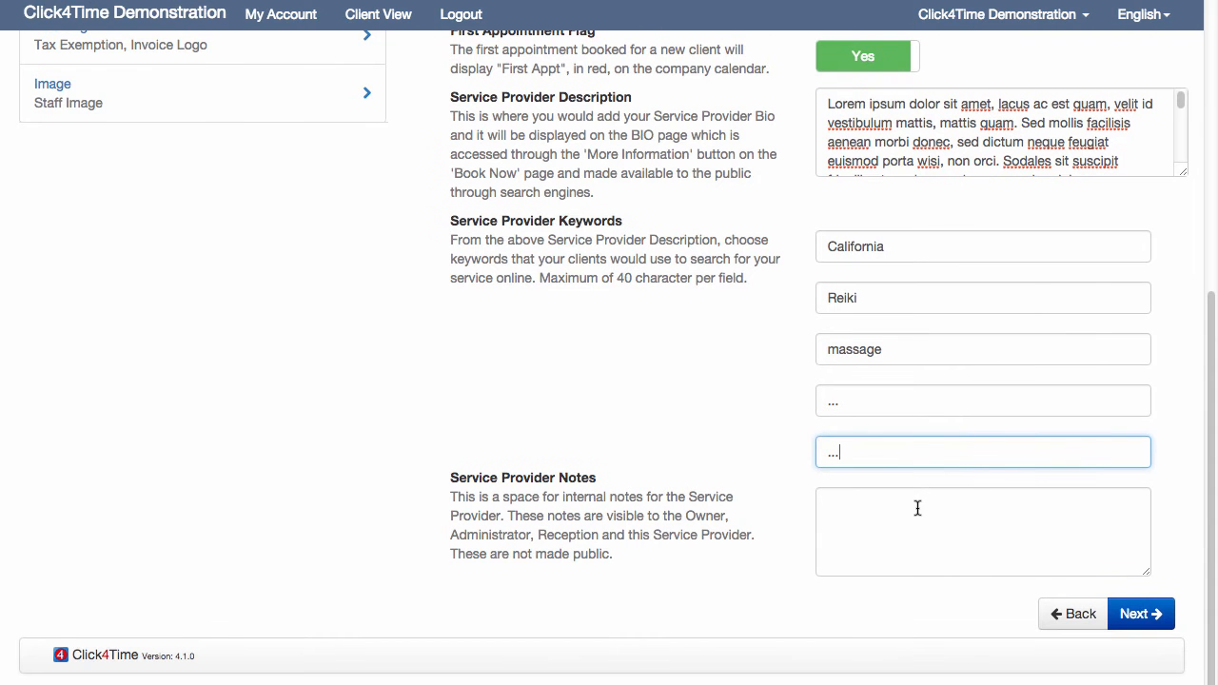
pyautogui.click(917, 509)
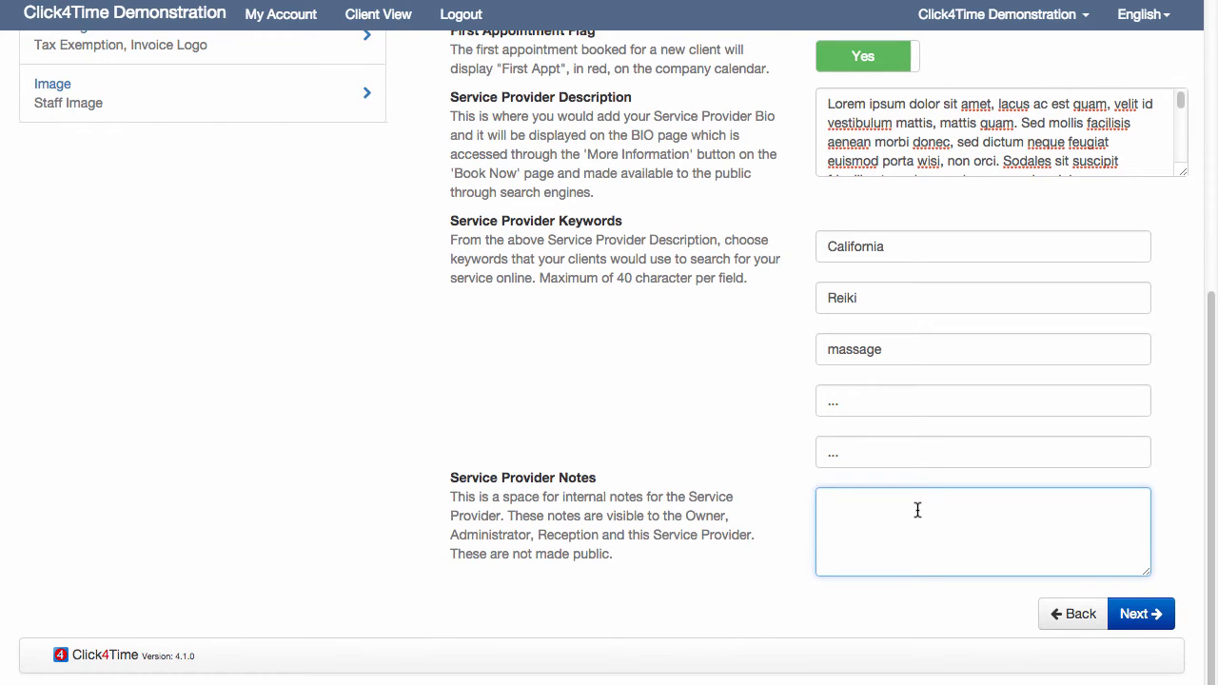
pyautogui.click(1133, 615)
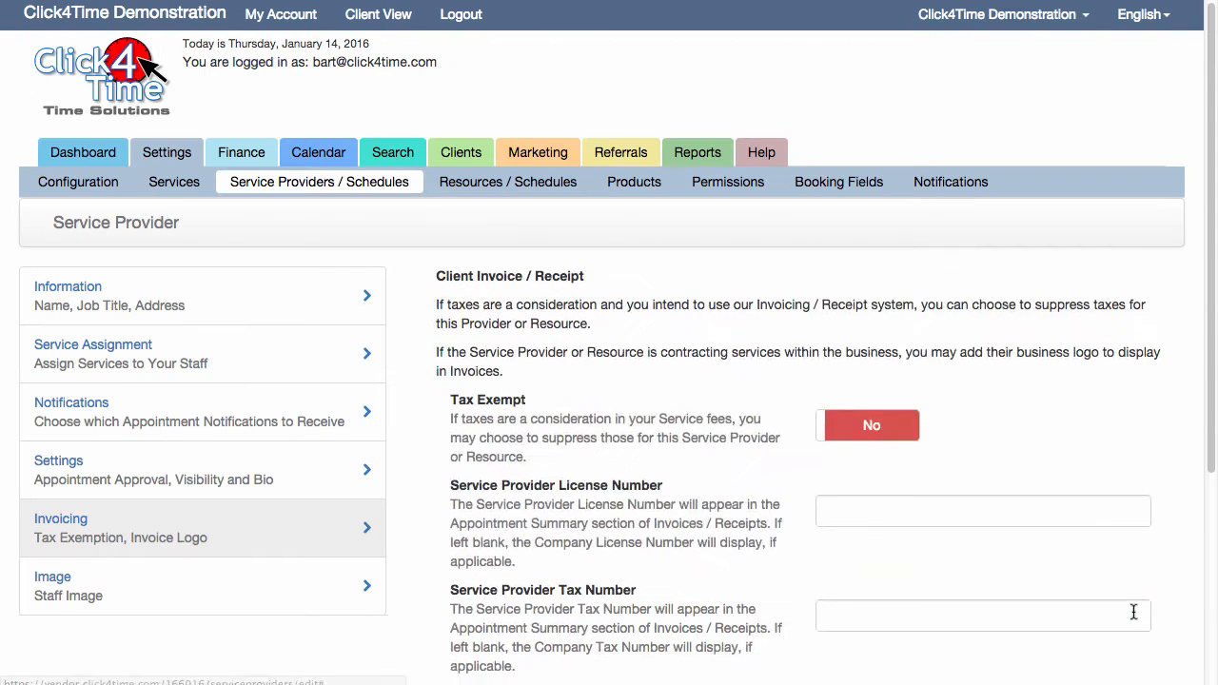
# Set Tax Exempt to Yes and enter the Service Provider License Number and Service Provider Tax Number
pyautogui.click(890, 435)
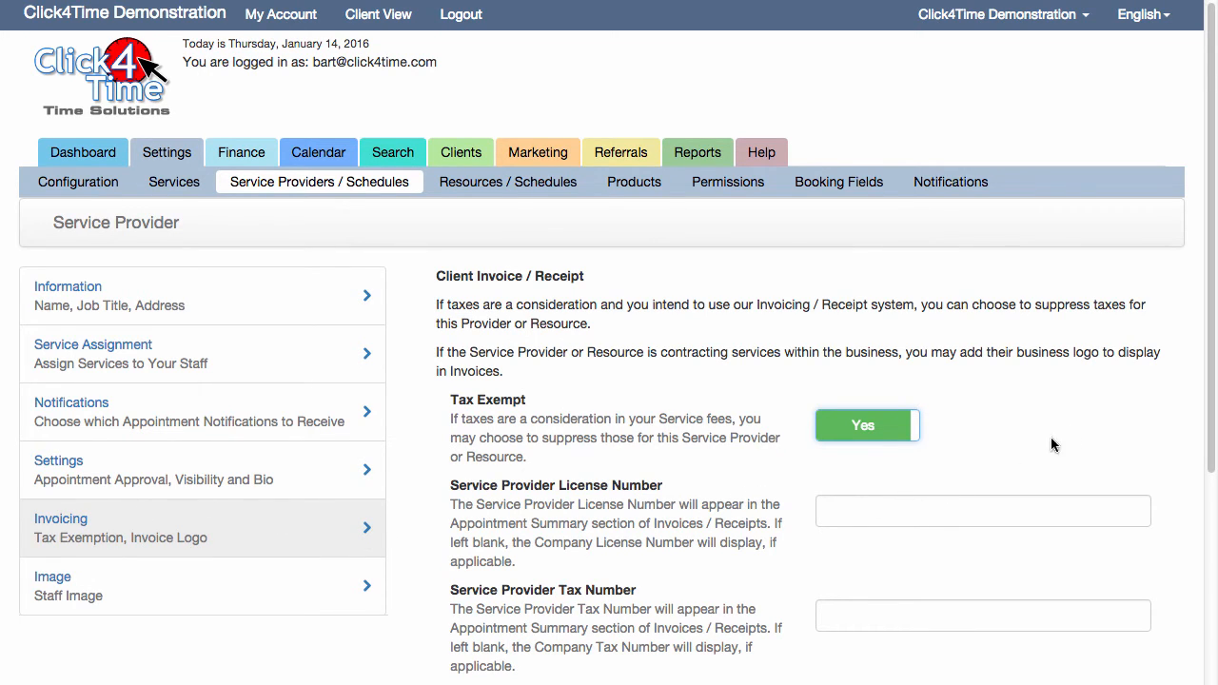
pyautogui.moveTo(1211, 395); pyautogui.dragTo(1213, 465)
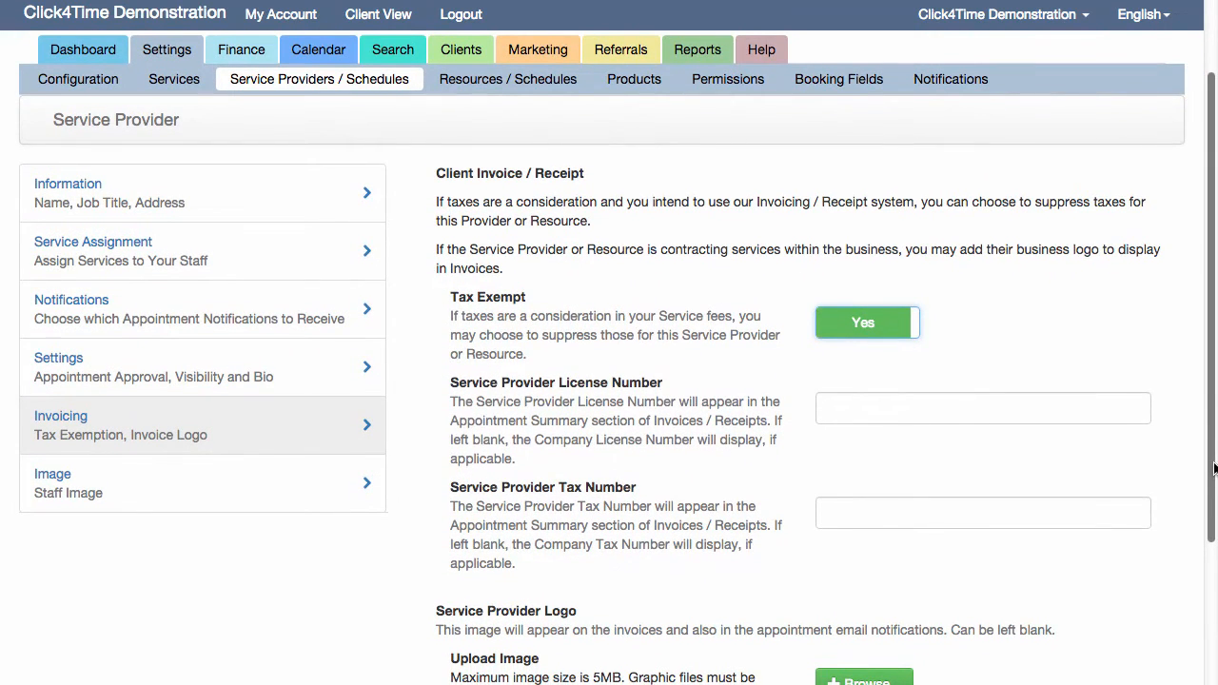
pyautogui.click(885, 401)
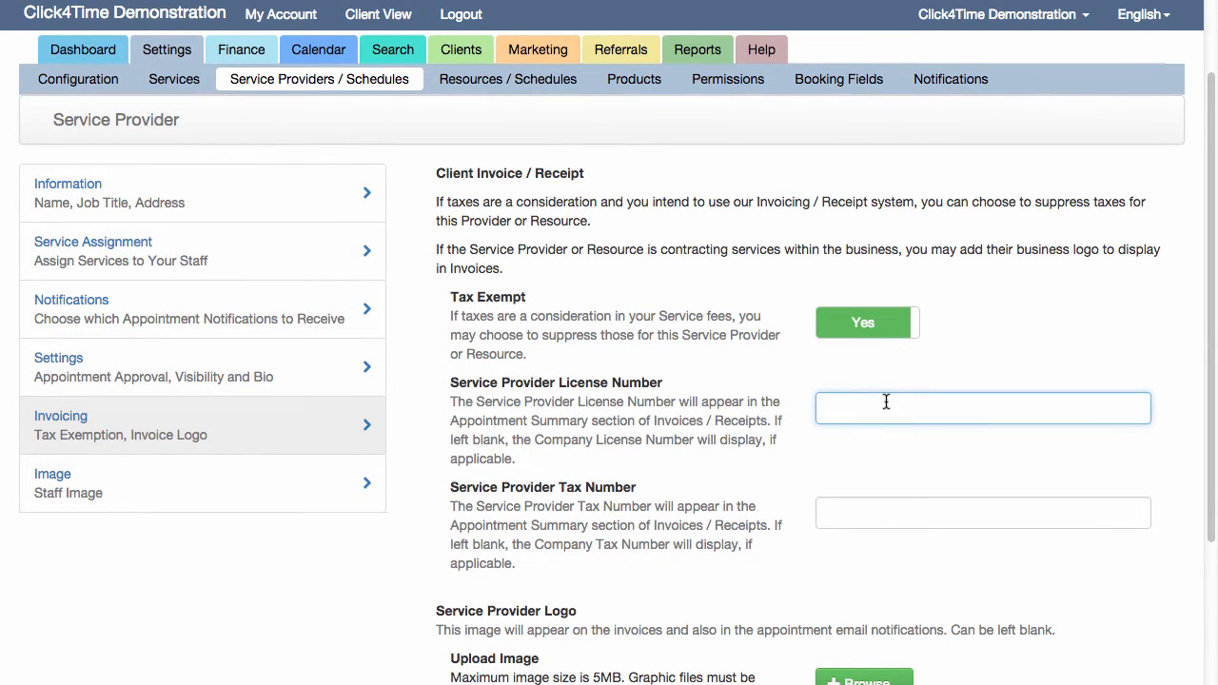
pyautogui.write('12345678')
pyautogui.click(903, 515)
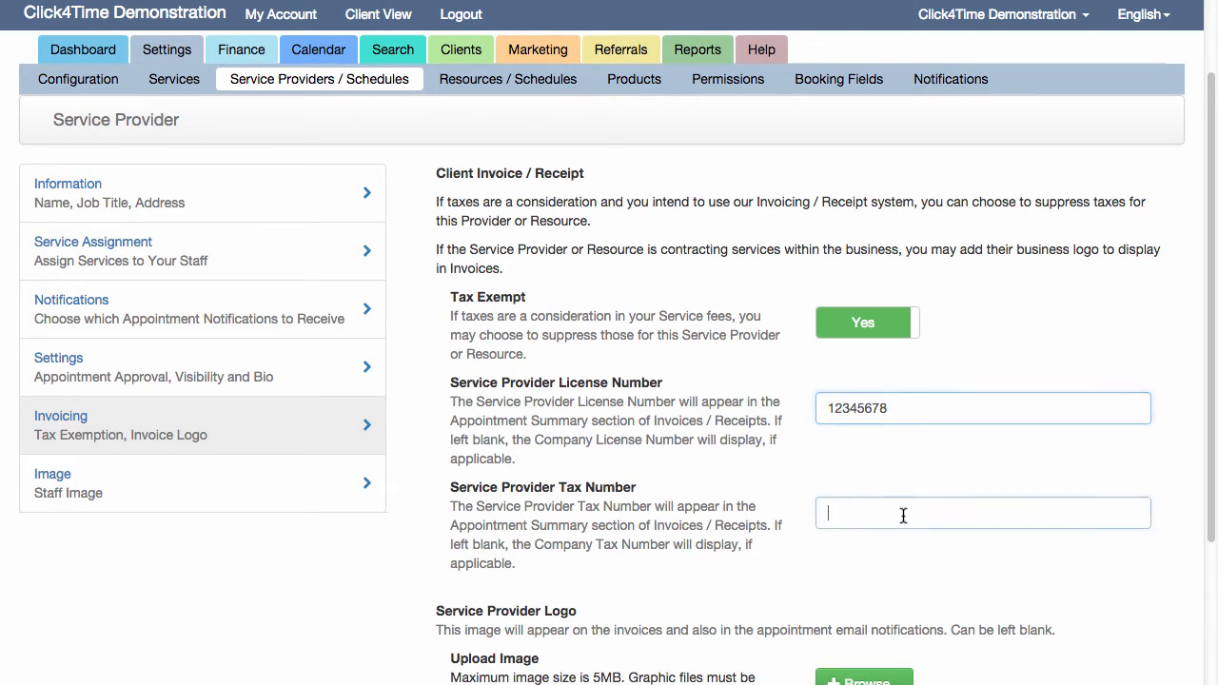
pyautogui.write('87654321')
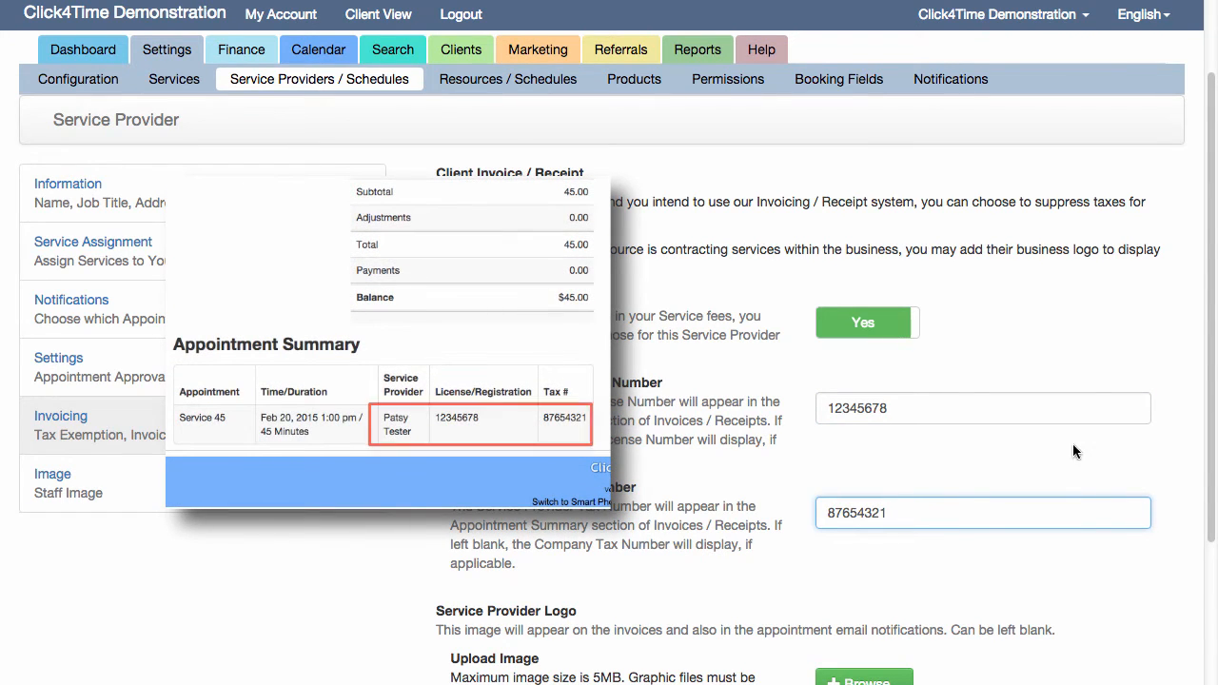
# Upload 17040-portrait-of-female-osteopath-xs.jpg as the Service Provider Logo
pyautogui.scroll(-1, 1213, 360)
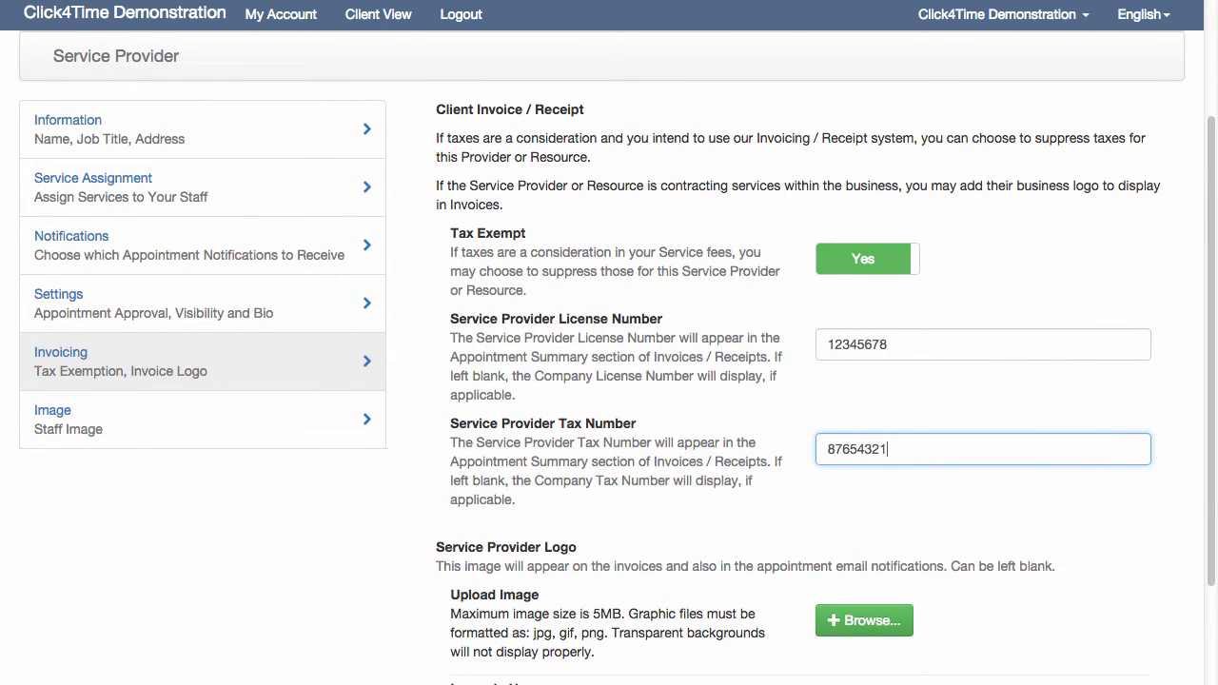
pyautogui.scroll(-3, 609, 358)
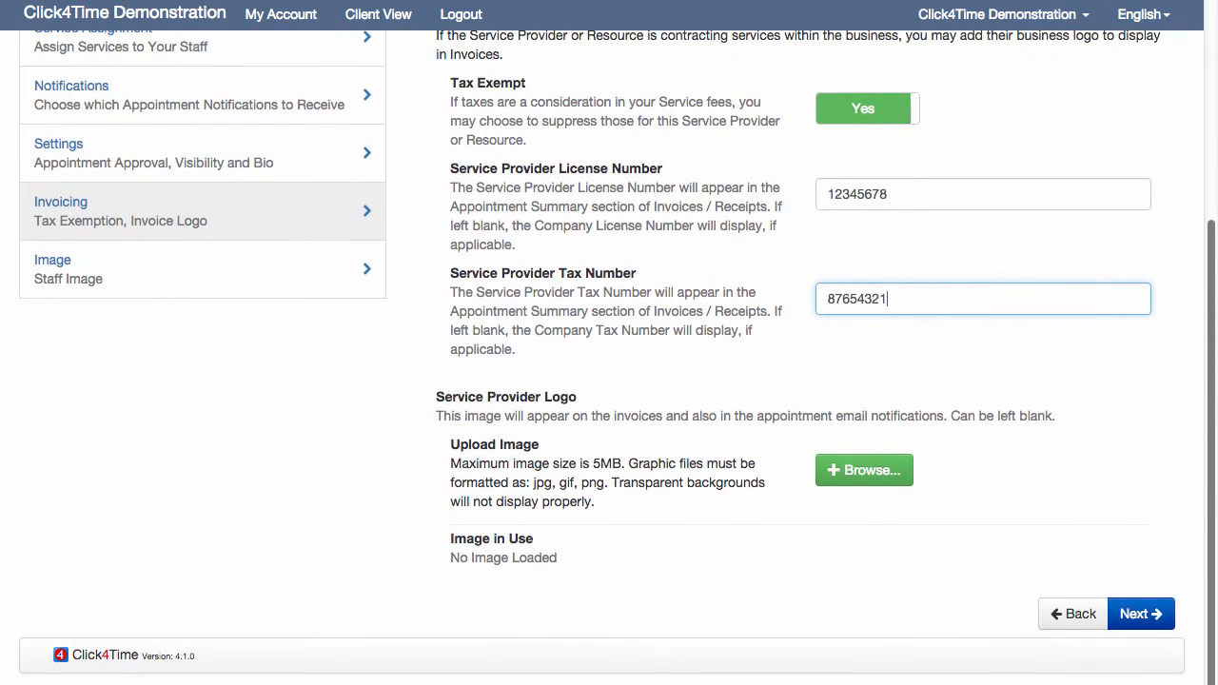
pyautogui.click(842, 475)
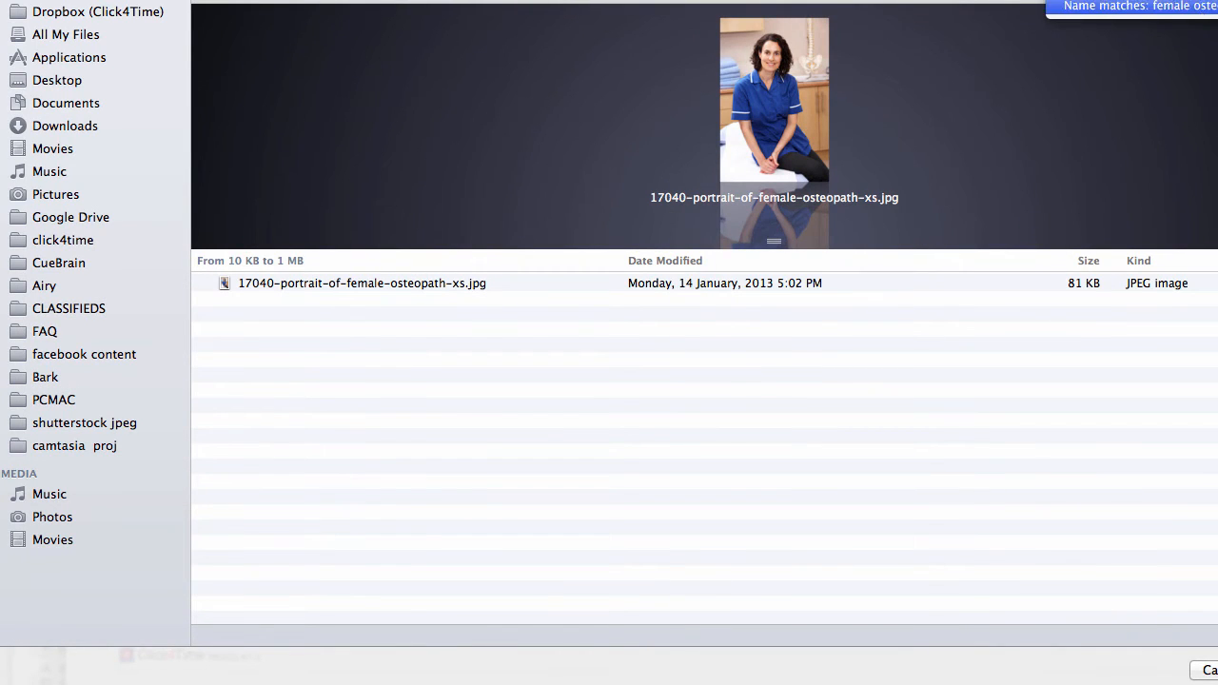
pyautogui.click(693, 289)
pyautogui.press('Return')
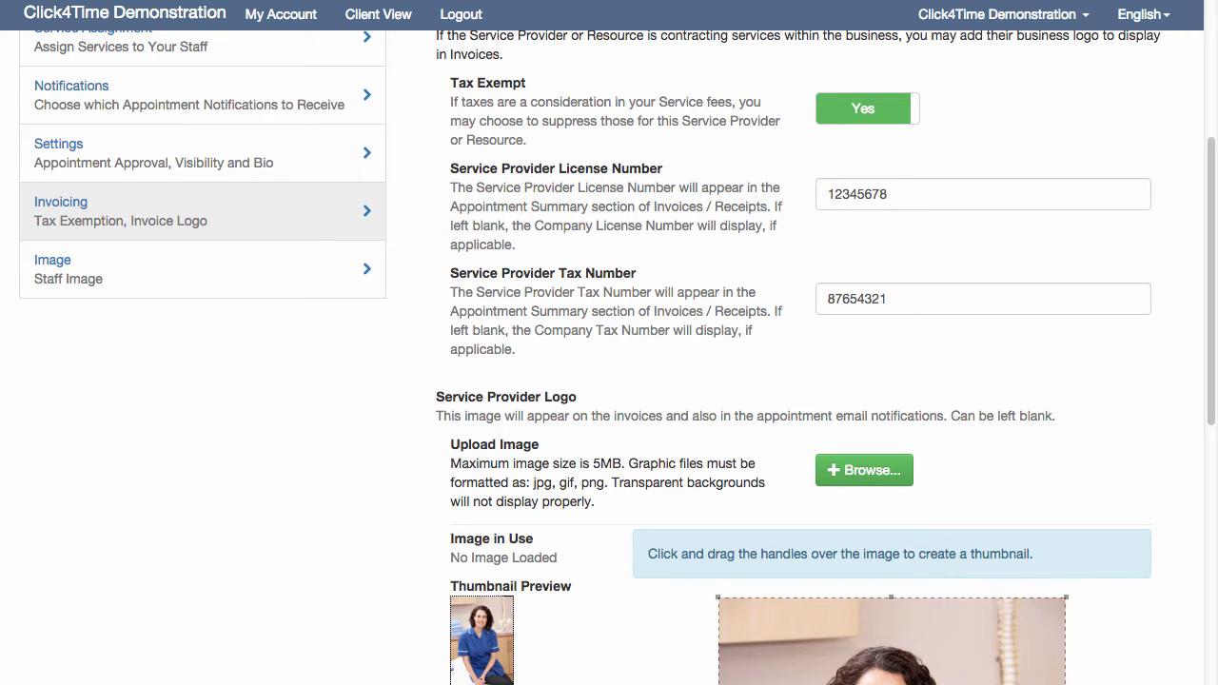
# Crop the Service Provider Image thumbnail to the woman's head and shoulders, then save the thumbnail and the provider
pyautogui.scroll(-1, 1211, 254)
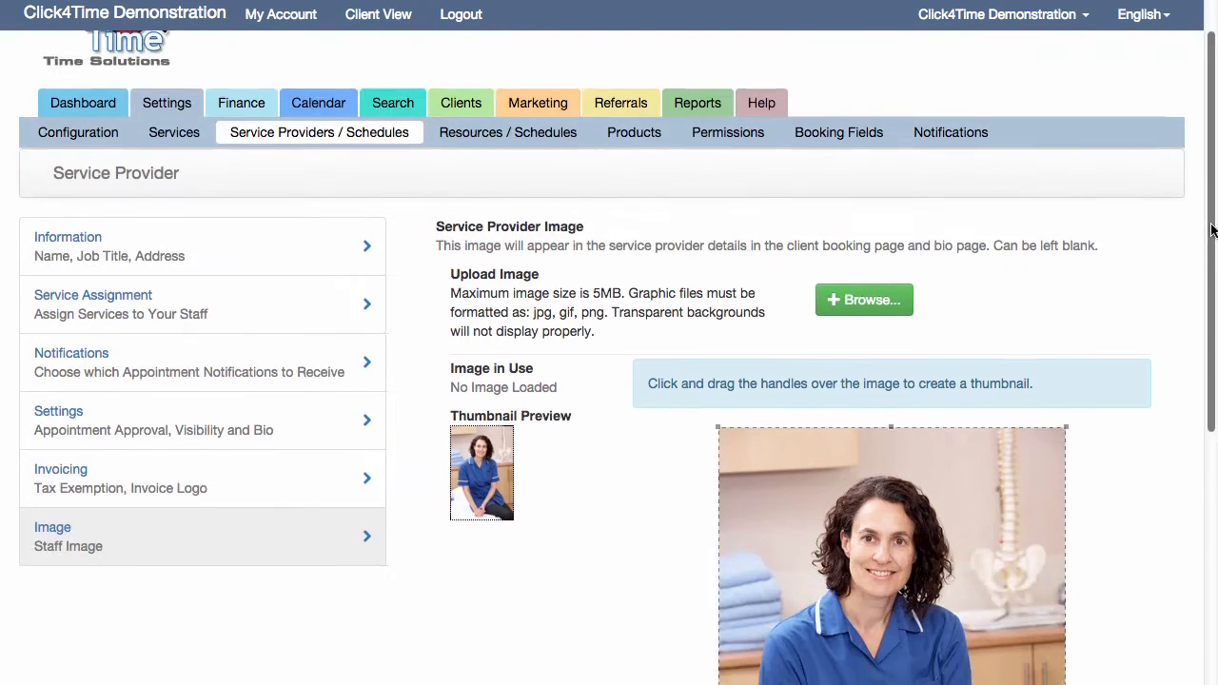
pyautogui.scroll(-3, 1211, 286)
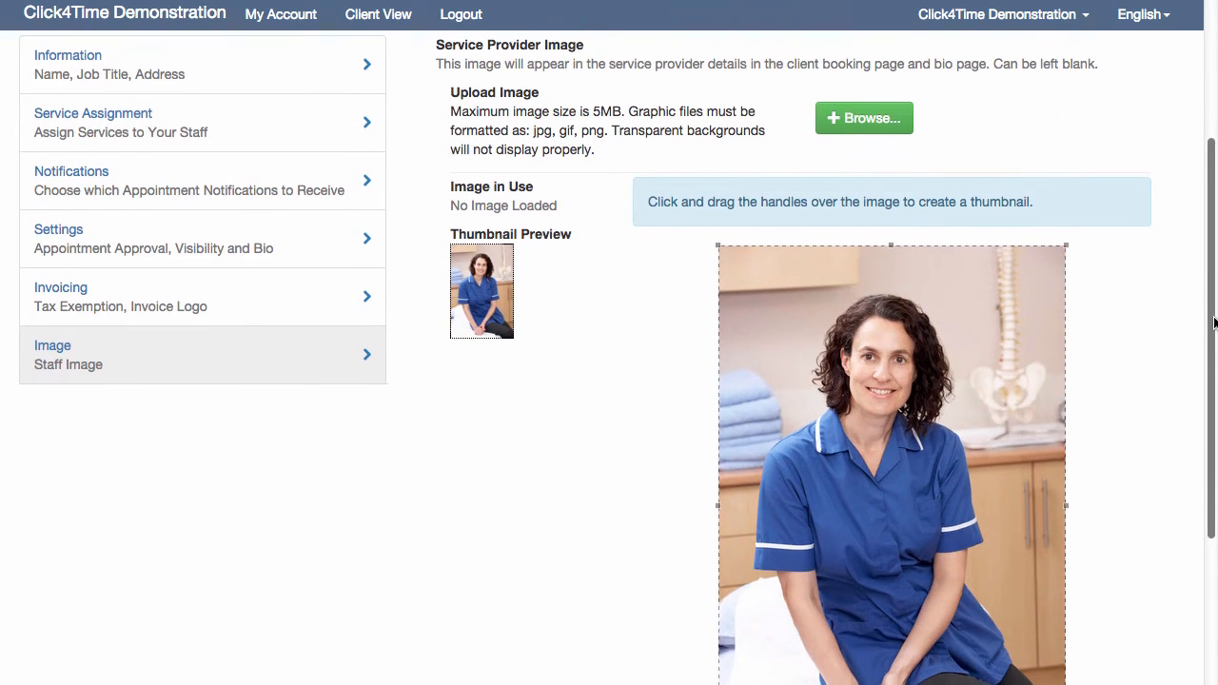
pyautogui.moveTo(1213, 318); pyautogui.dragTo(1213, 431)
pyautogui.moveTo(1043, 277); pyautogui.dragTo(1031, 266)
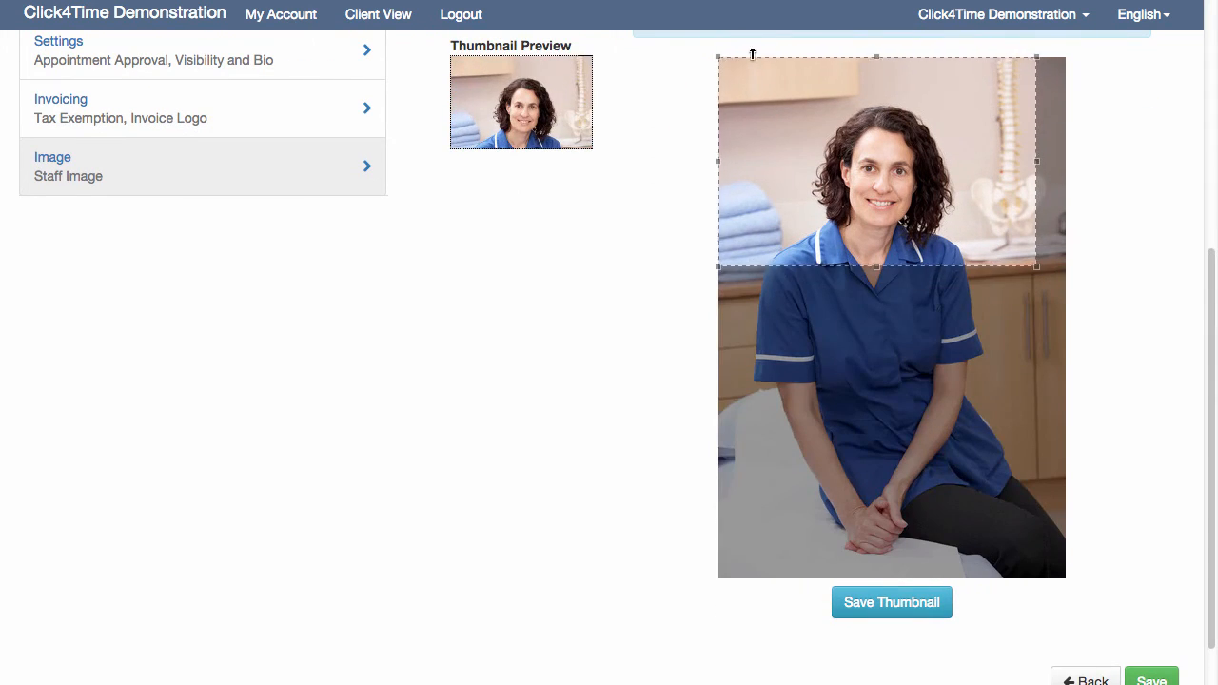
pyautogui.moveTo(719, 58); pyautogui.dragTo(802, 91)
pyautogui.moveTo(1020, 178); pyautogui.dragTo(968, 178)
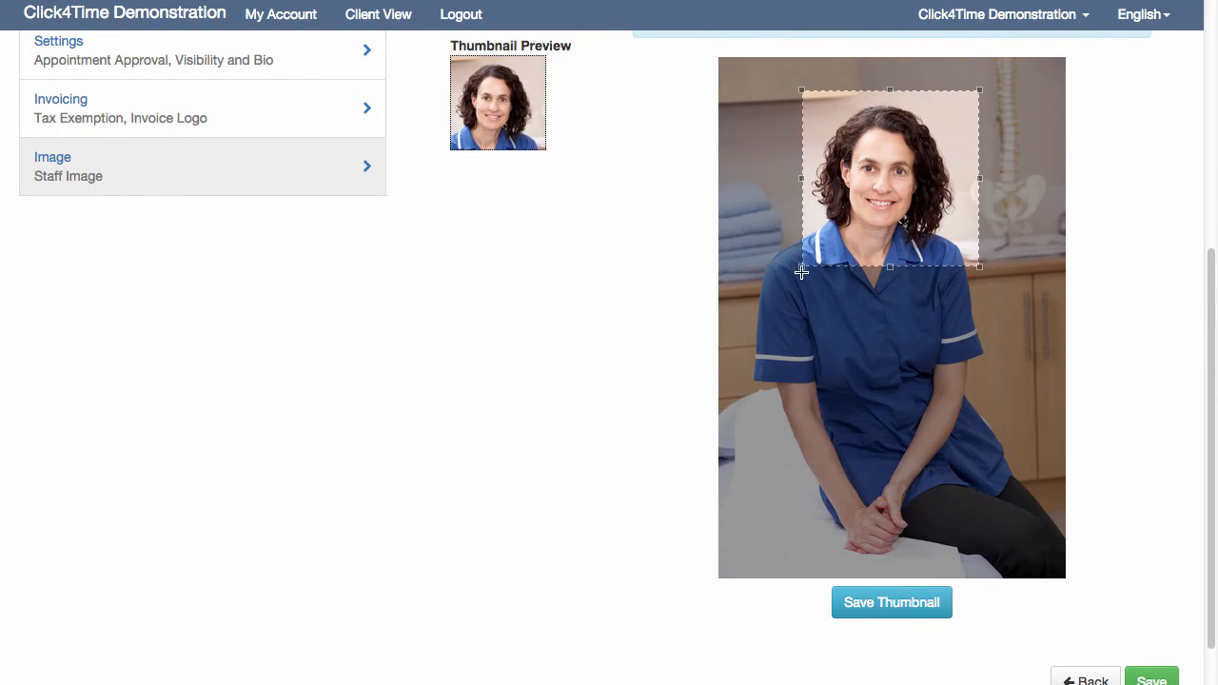
pyautogui.moveTo(802, 266); pyautogui.dragTo(774, 276)
pyautogui.click(910, 603)
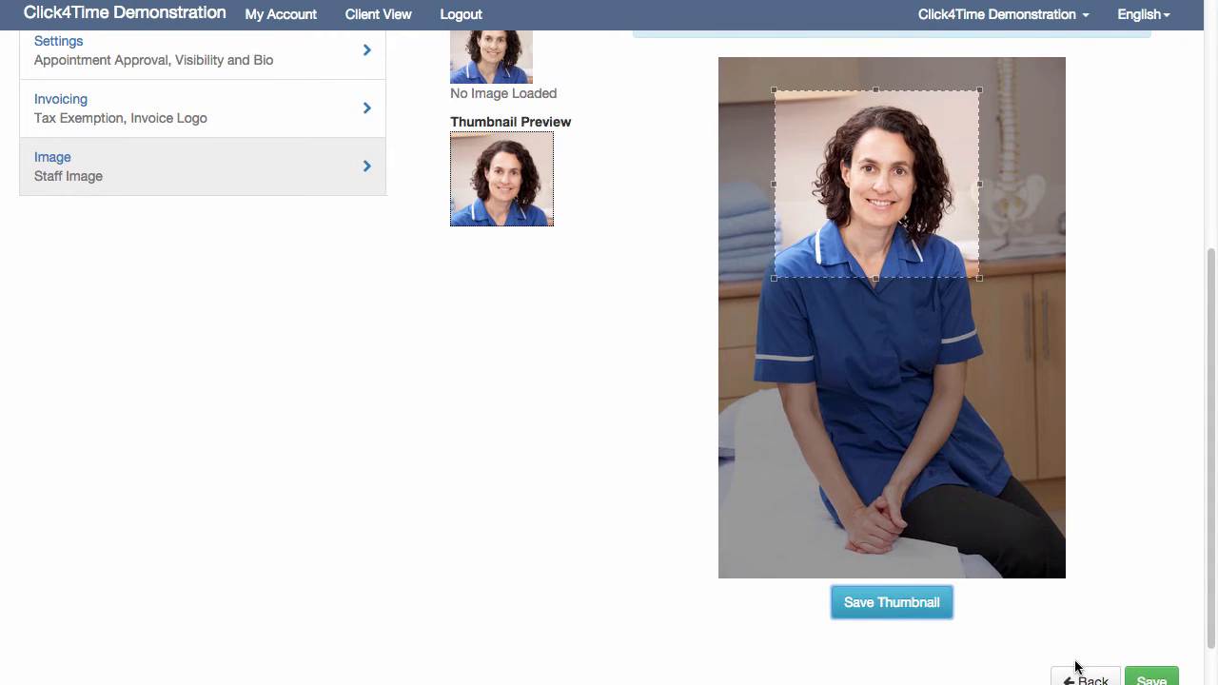
pyautogui.click(1151, 680)
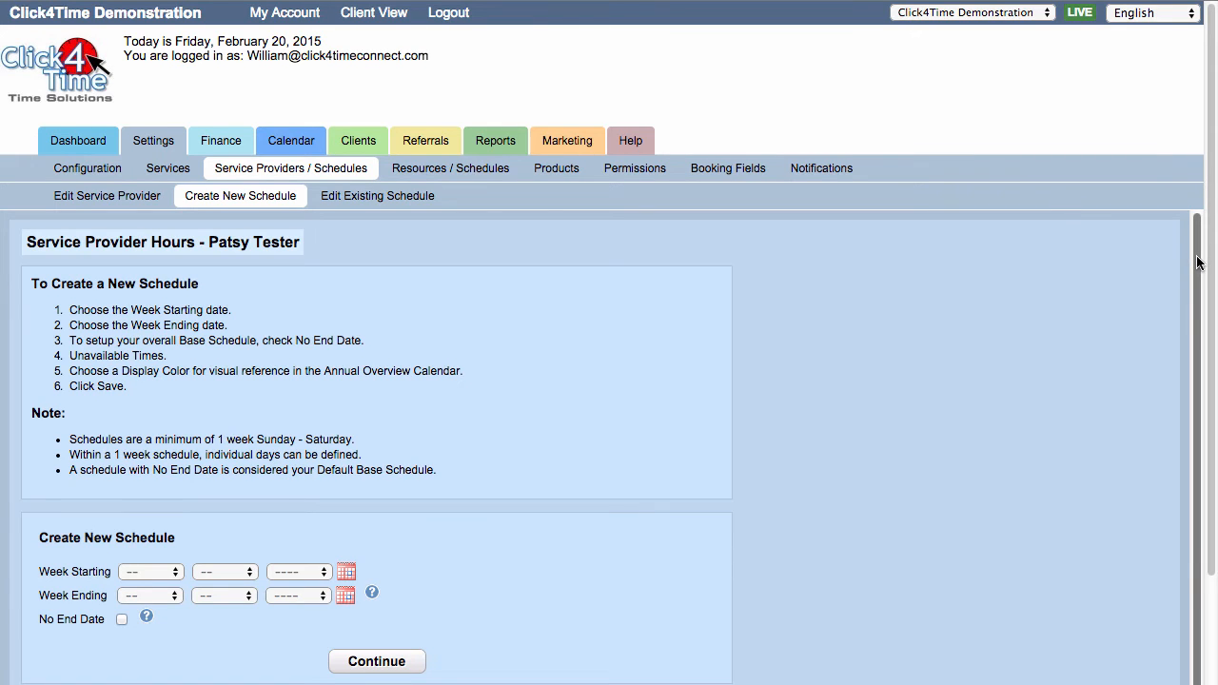
# Create a new provider schedule with the week starting 15 Feb 2015 and No End Date, and continue to the daily hours
pyautogui.scroll(-1, 1198, 263)
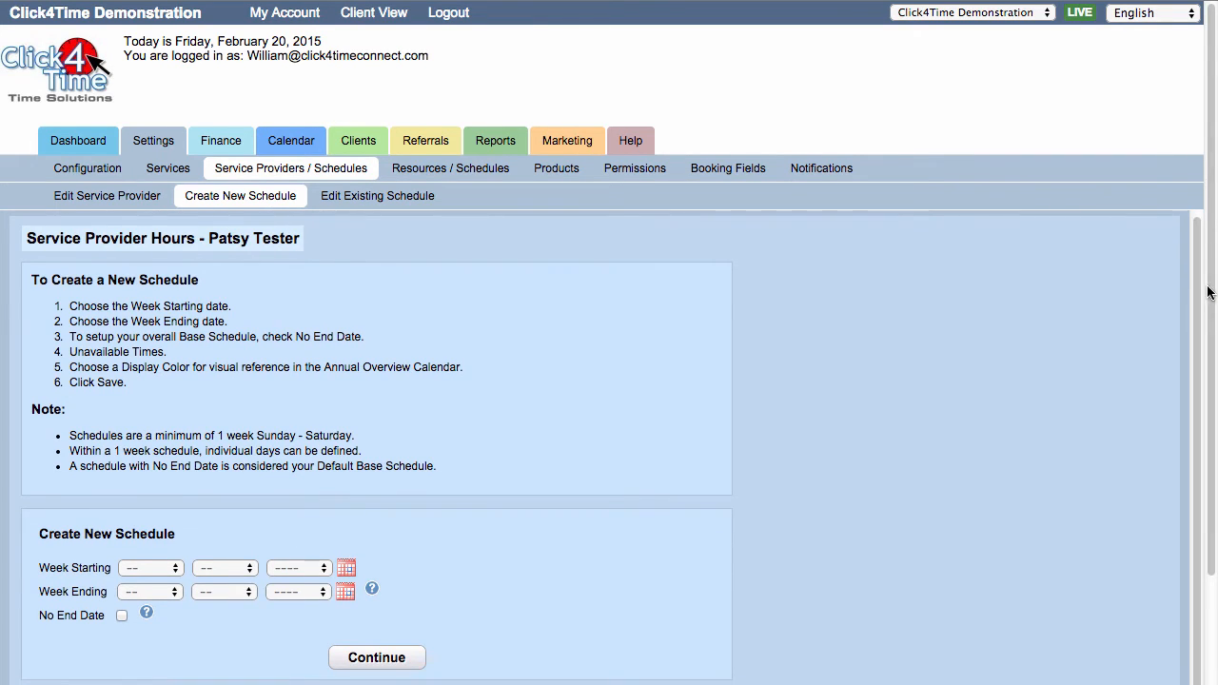
pyautogui.scroll(-3, 1206, 298)
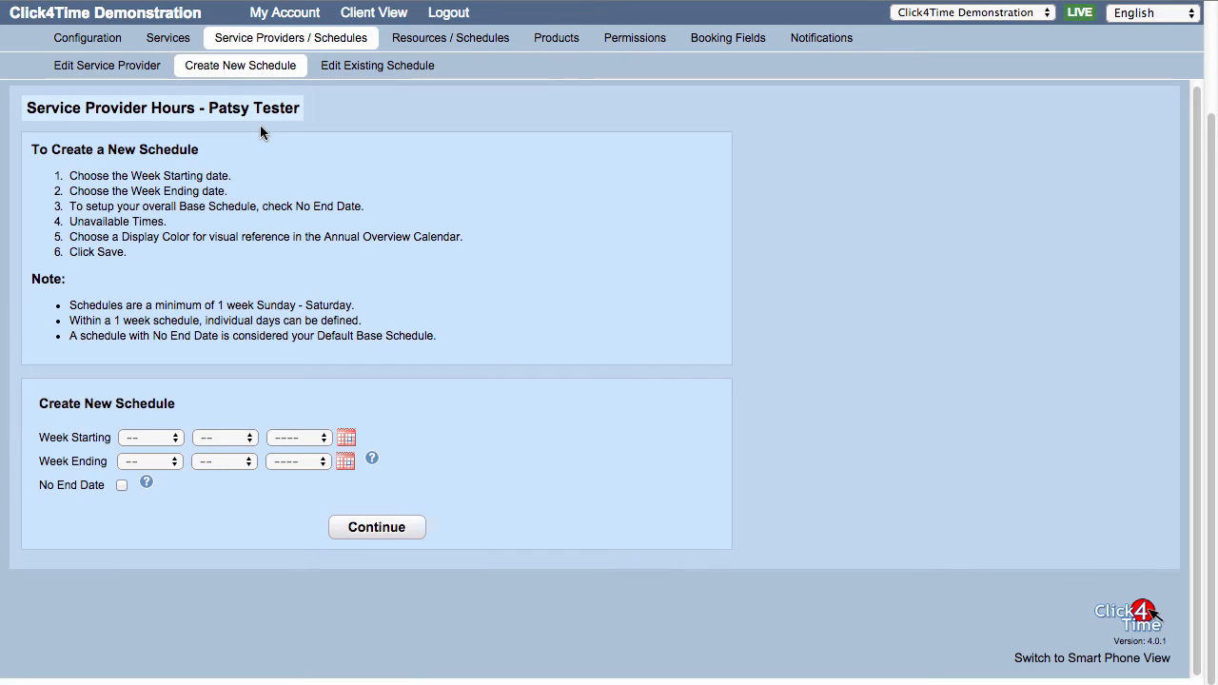
pyautogui.click(346, 441)
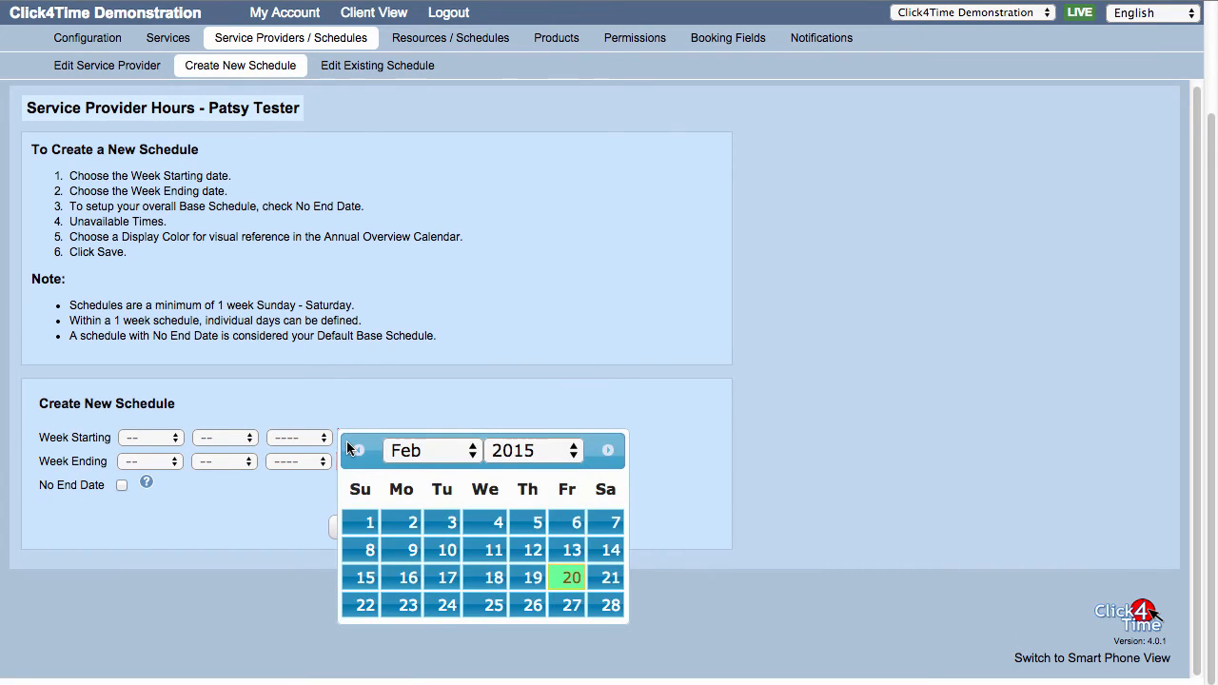
pyautogui.click(360, 577)
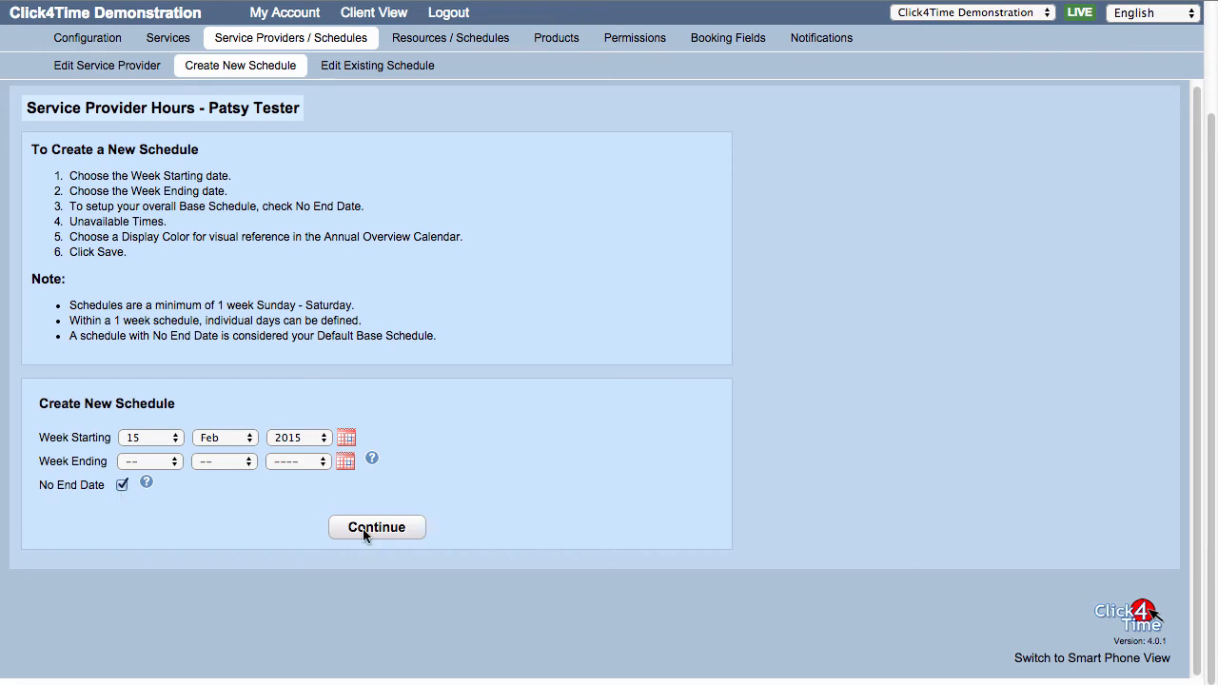
pyautogui.click(406, 527)
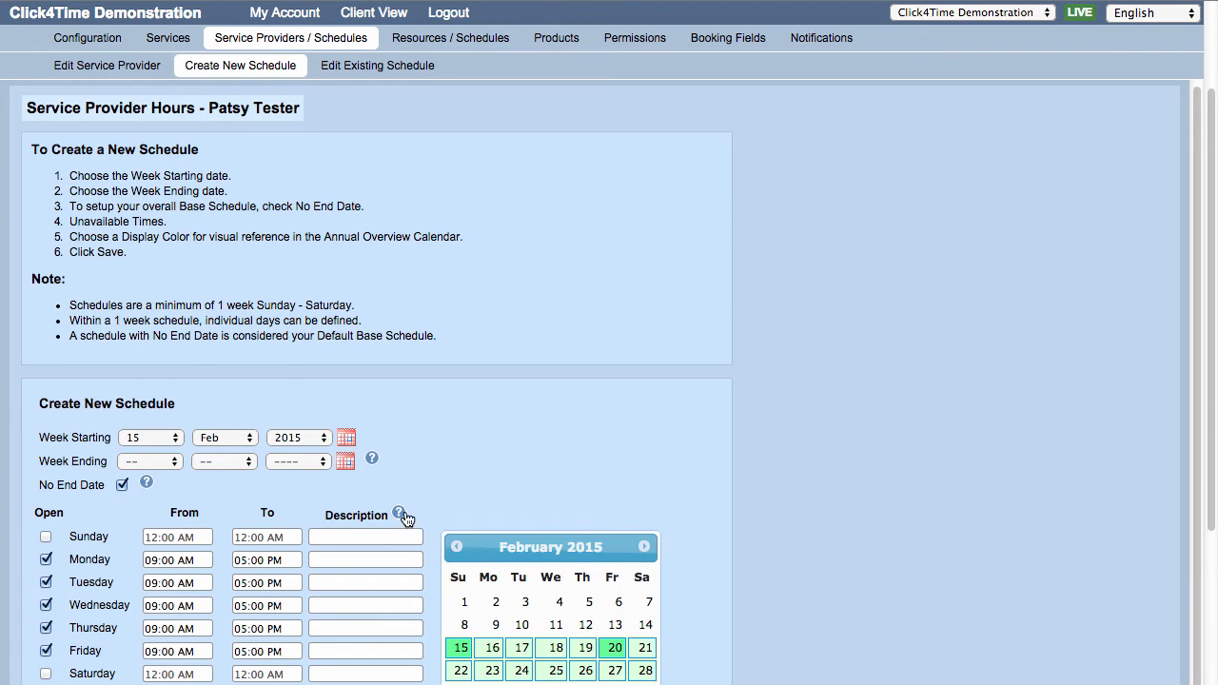
# Mark Tuesday and Thursday as not open and set Wednesday's end time to 06:00 PM
pyautogui.scroll(-4, 405, 518)
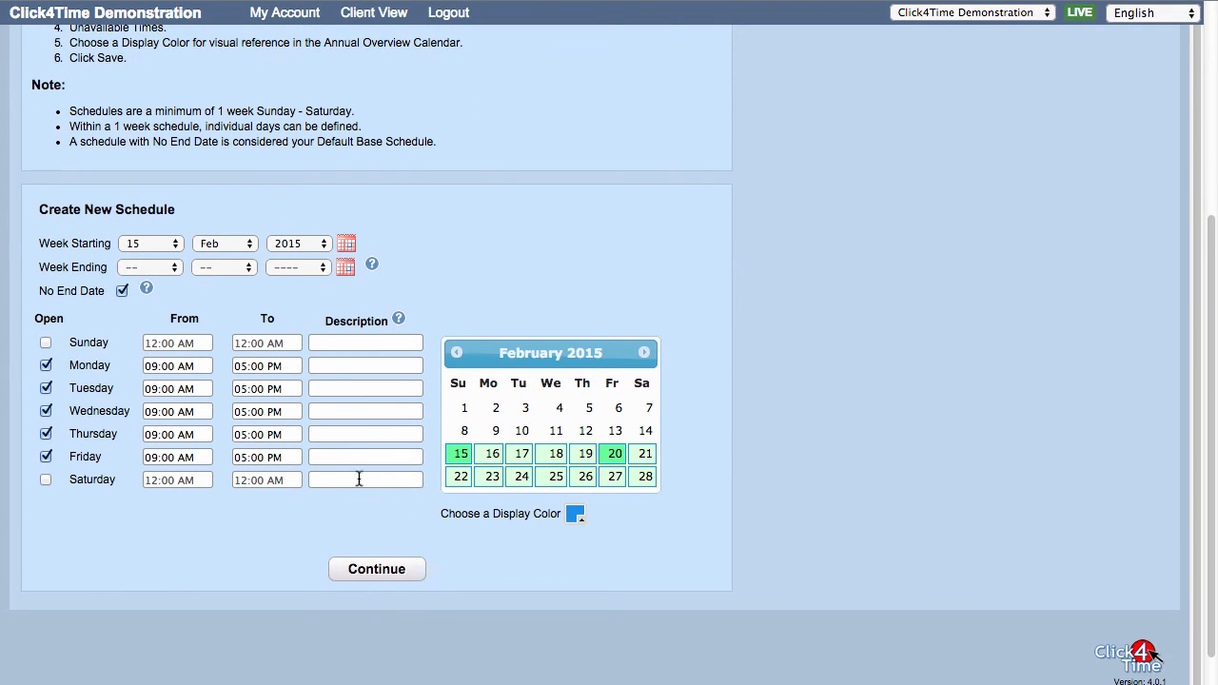
pyautogui.click(46, 388)
pyautogui.click(45, 433)
pyautogui.click(246, 388)
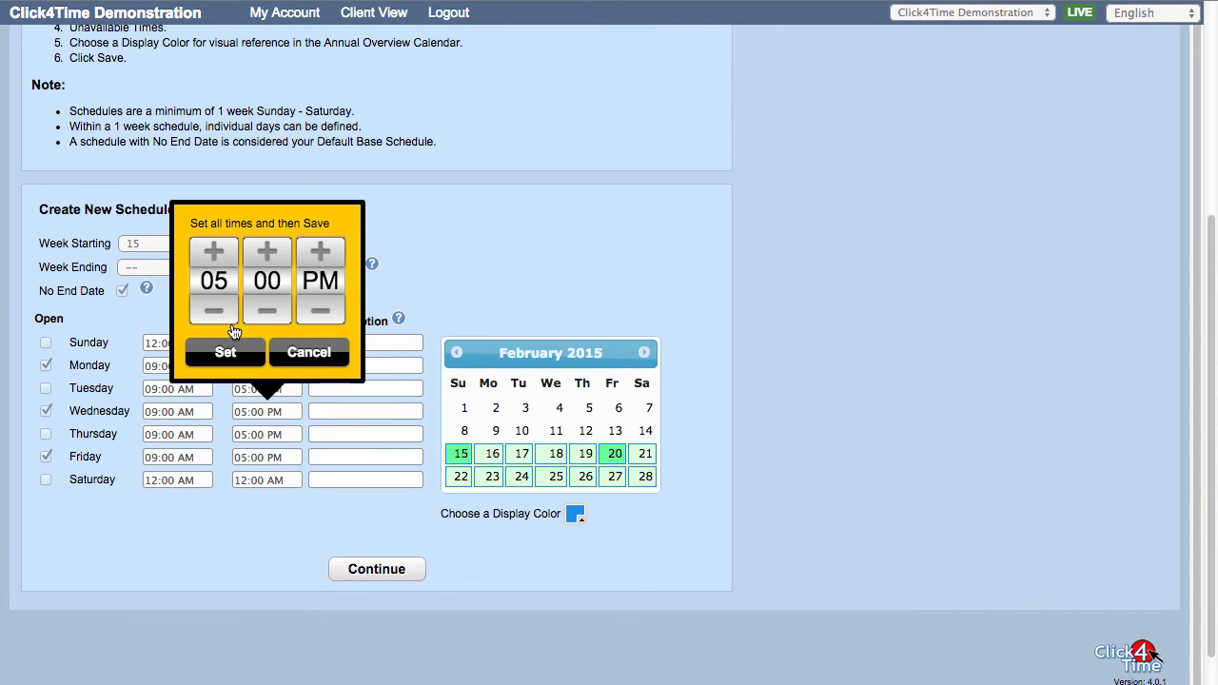
pyautogui.click(216, 266)
pyautogui.click(237, 353)
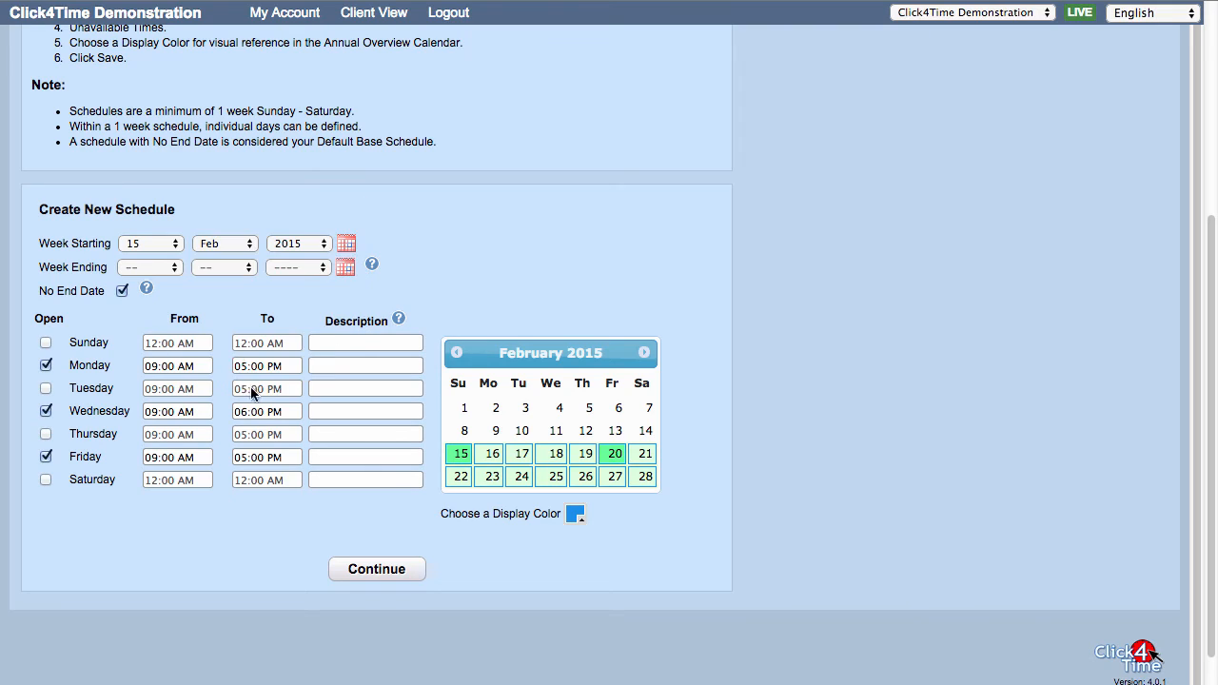
# Set Friday's hours to run from 10:00 AM to 06:00 PM
pyautogui.click(255, 457)
pyautogui.click(222, 300)
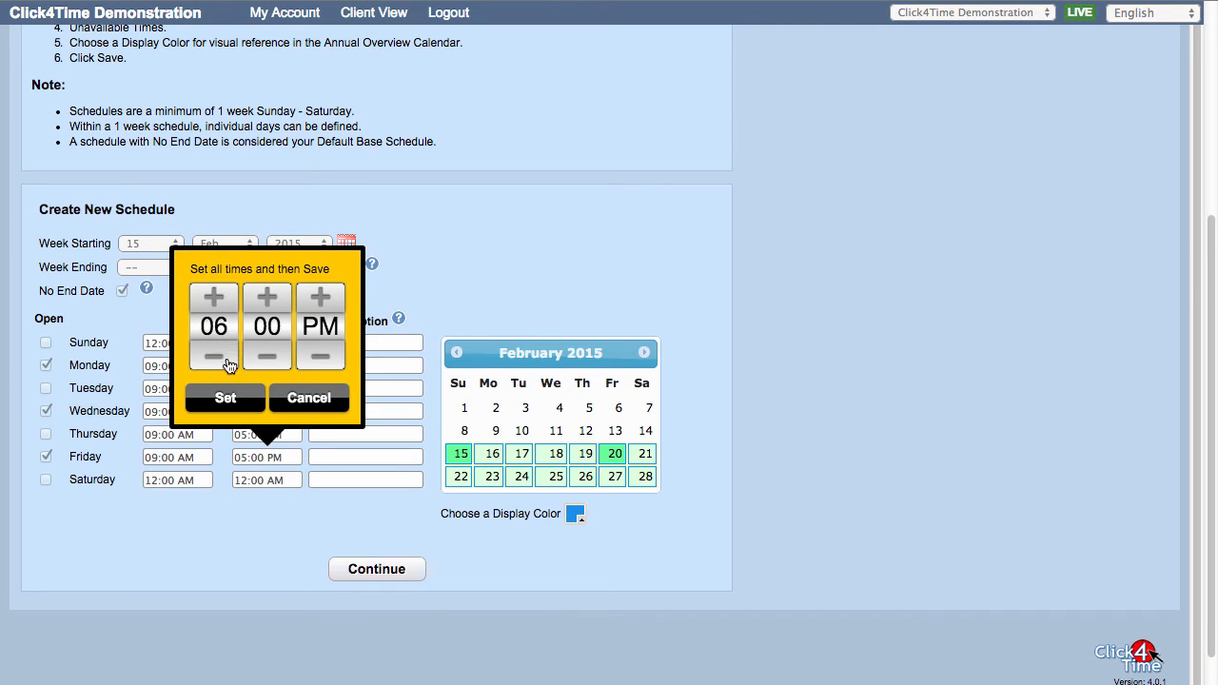
pyautogui.click(237, 407)
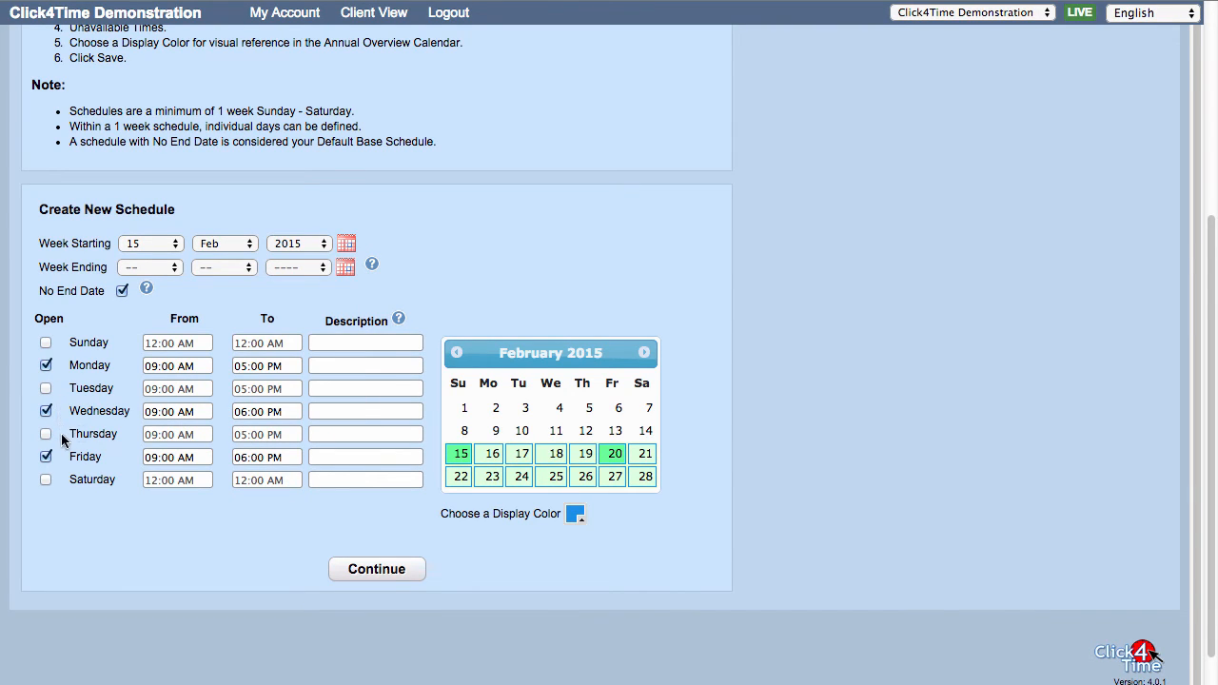
pyautogui.click(169, 456)
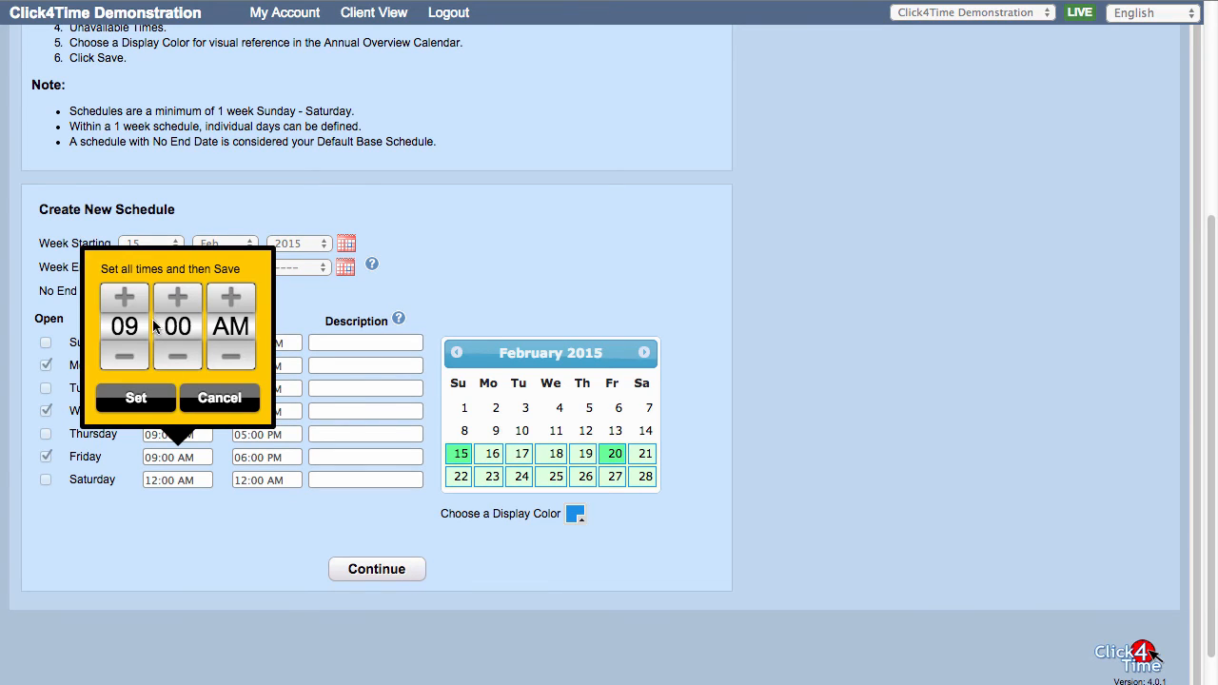
pyautogui.click(130, 303)
pyautogui.click(136, 398)
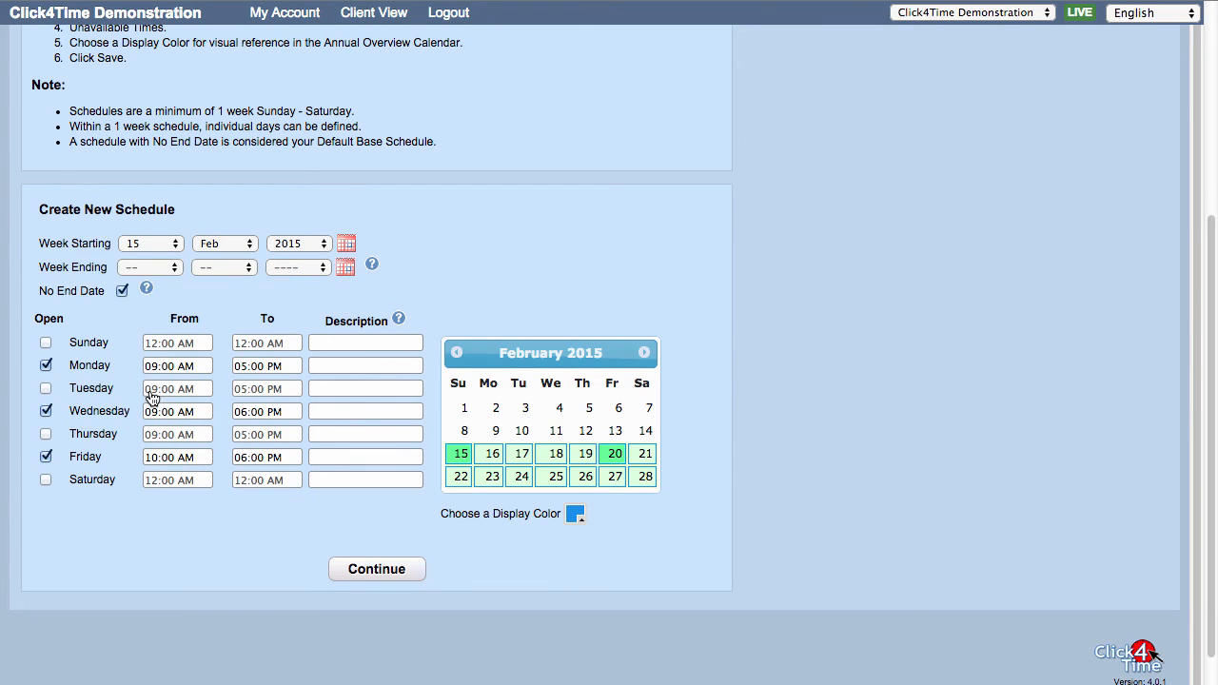
# Continue to the schedule's Unavailable Times and set Monday's first break to start at 01:00 PM
pyautogui.click(365, 568)
pyautogui.scroll(-5, 361, 546)
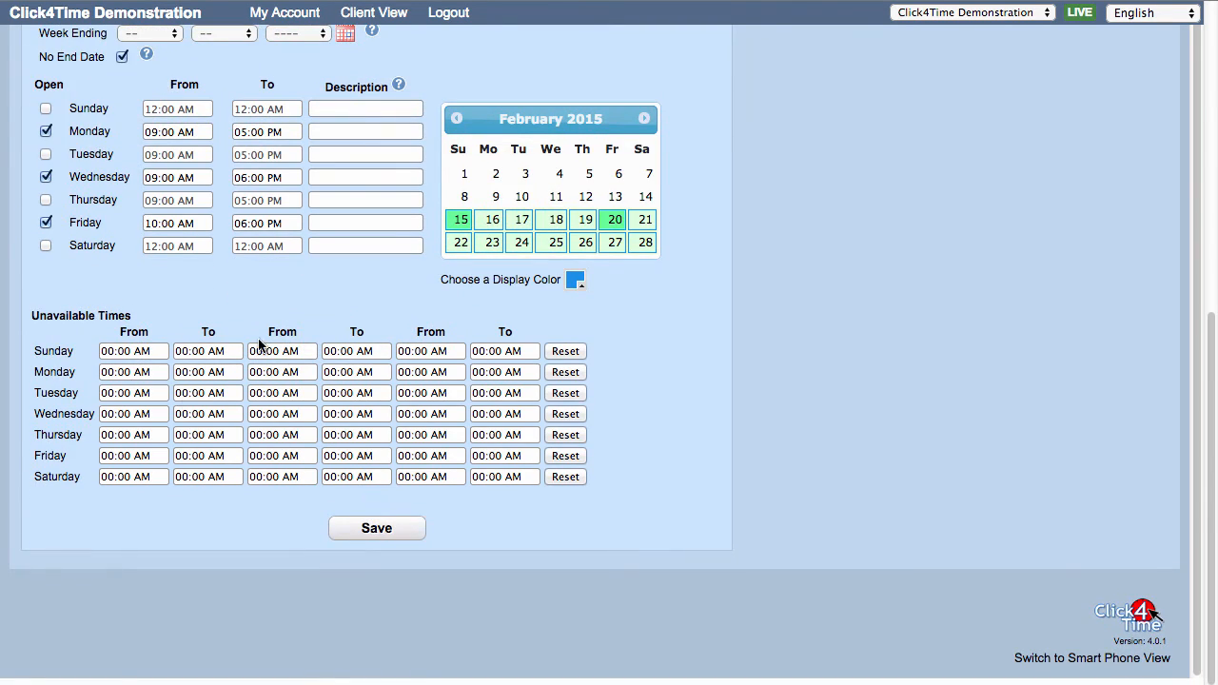
pyautogui.click(124, 374)
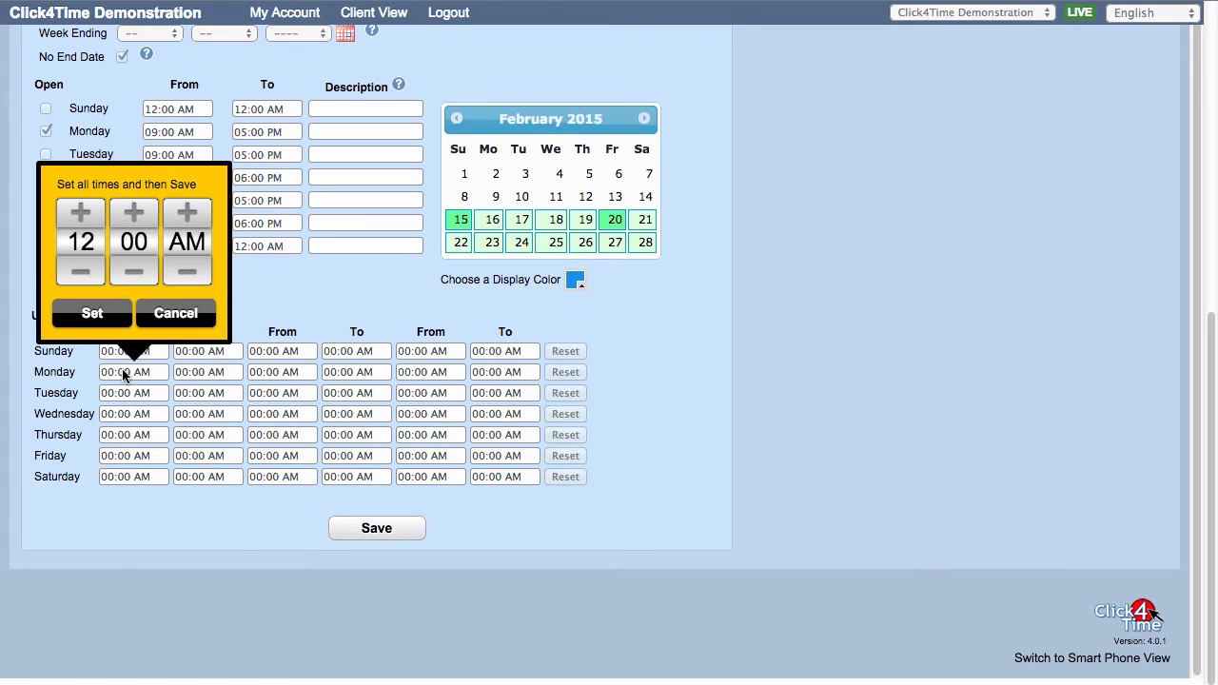
pyautogui.click(84, 213)
pyautogui.click(188, 222)
pyautogui.click(106, 312)
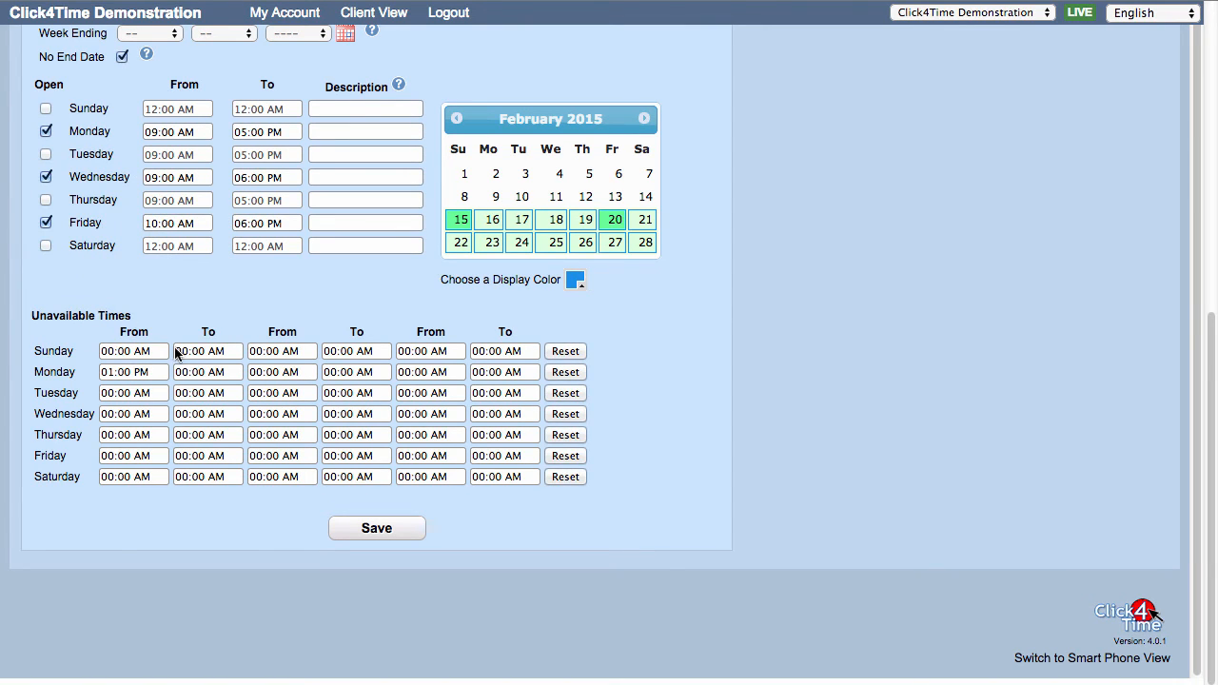
# Set Monday's first break to end at 02:00 PM and save the new schedule
pyautogui.click(189, 373)
pyautogui.click(152, 215)
pyautogui.click(153, 215)
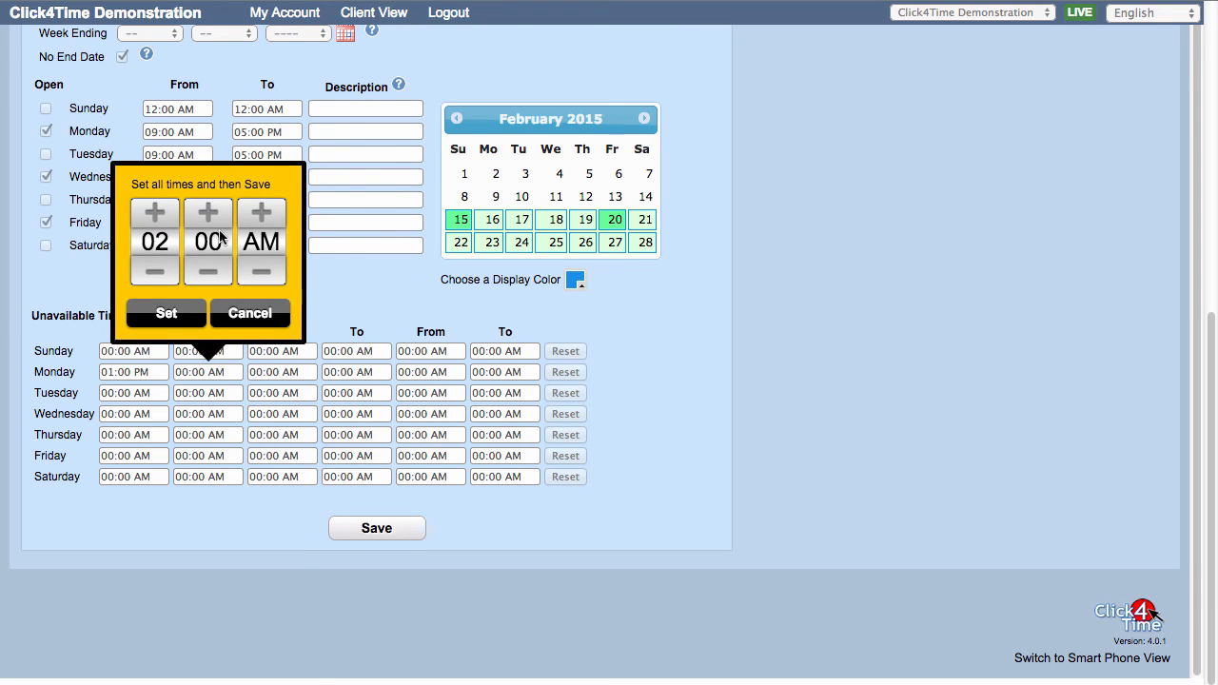
pyautogui.click(262, 213)
pyautogui.click(166, 313)
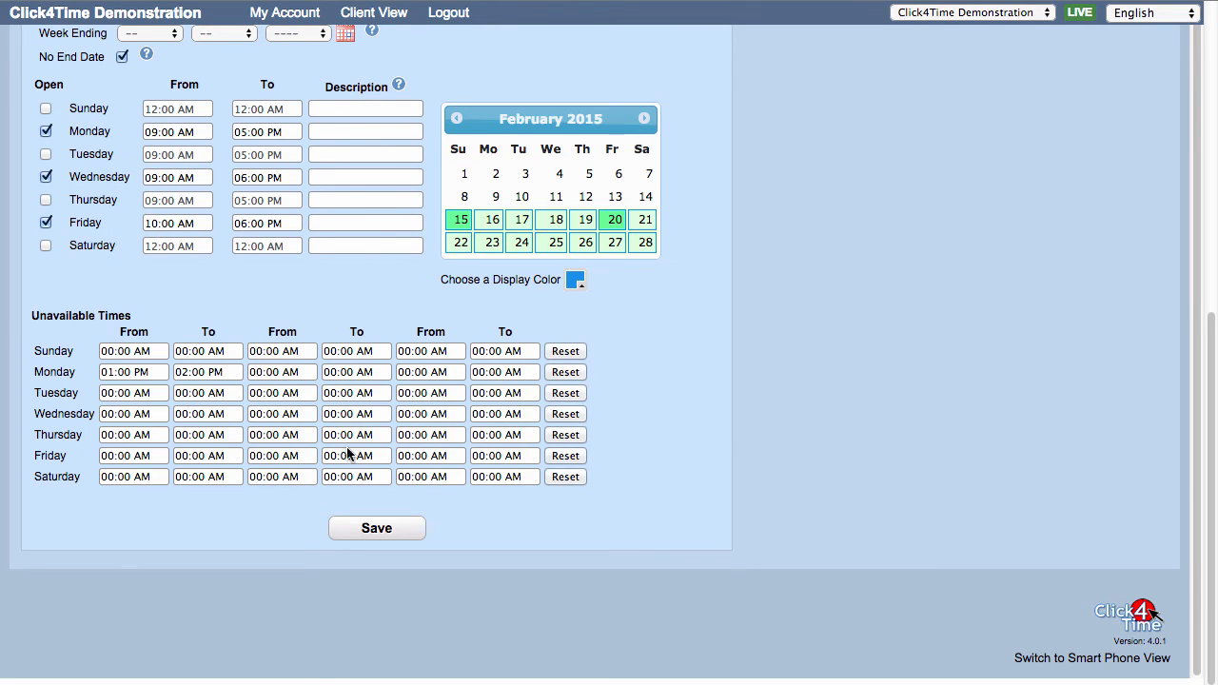
pyautogui.click(381, 534)
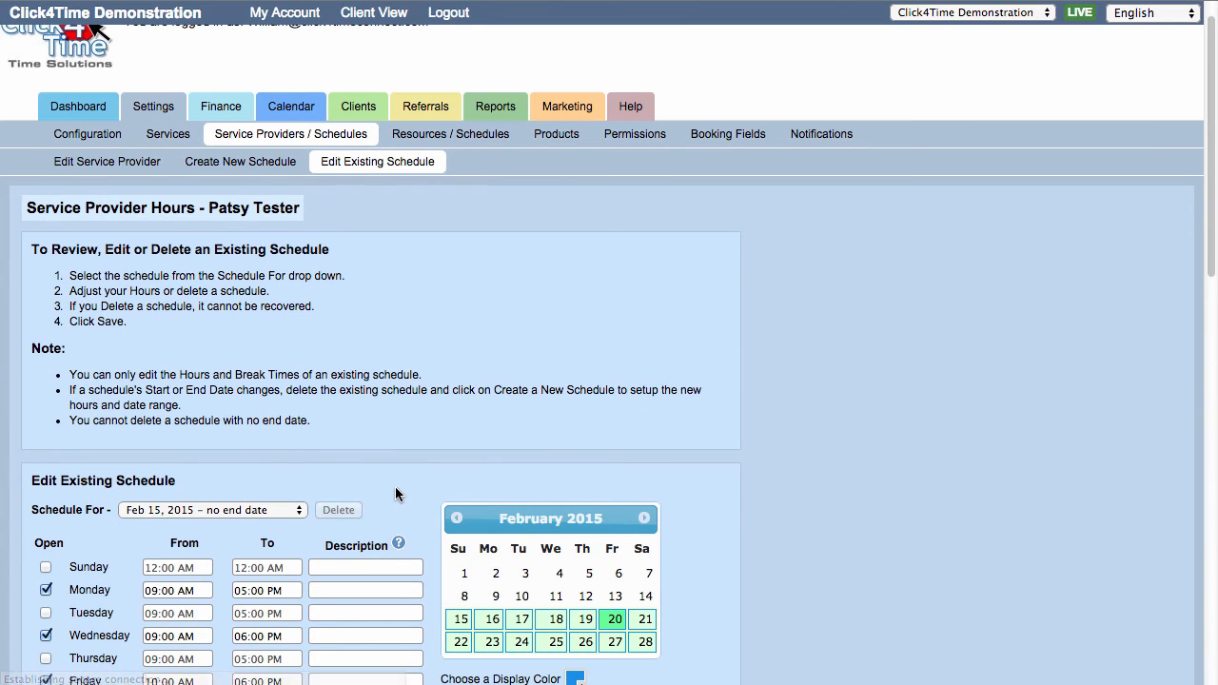
# Review the daily hours and unavailable times of the saved "Feb 15, 2015 – no end date" schedule
pyautogui.scroll(-3, 395, 482)
pyautogui.scroll(-2, 395, 478)
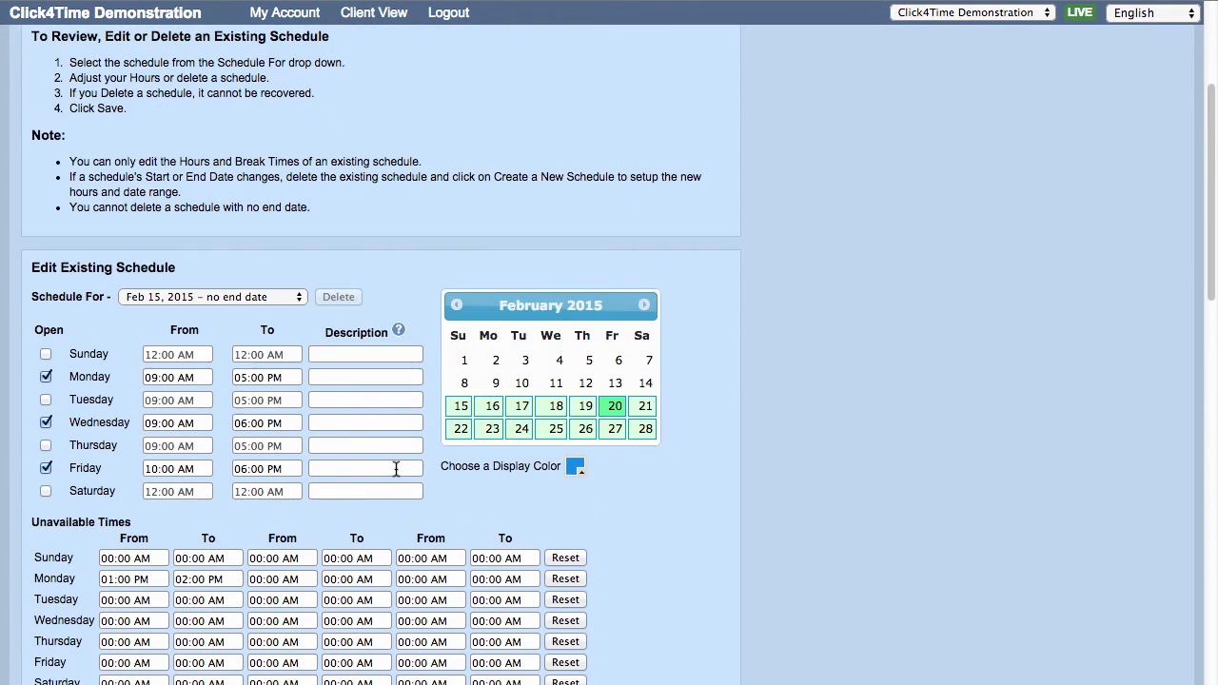
pyautogui.click(204, 296)
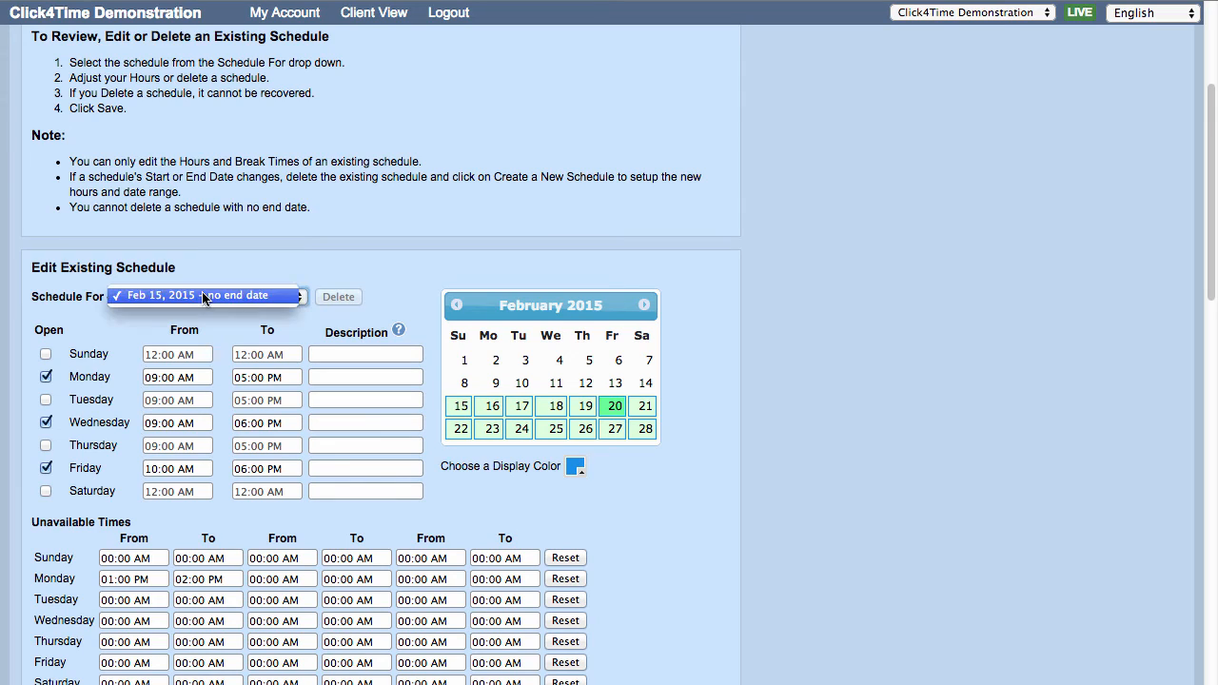
pyautogui.click(204, 297)
pyautogui.scroll(-1, 207, 309)
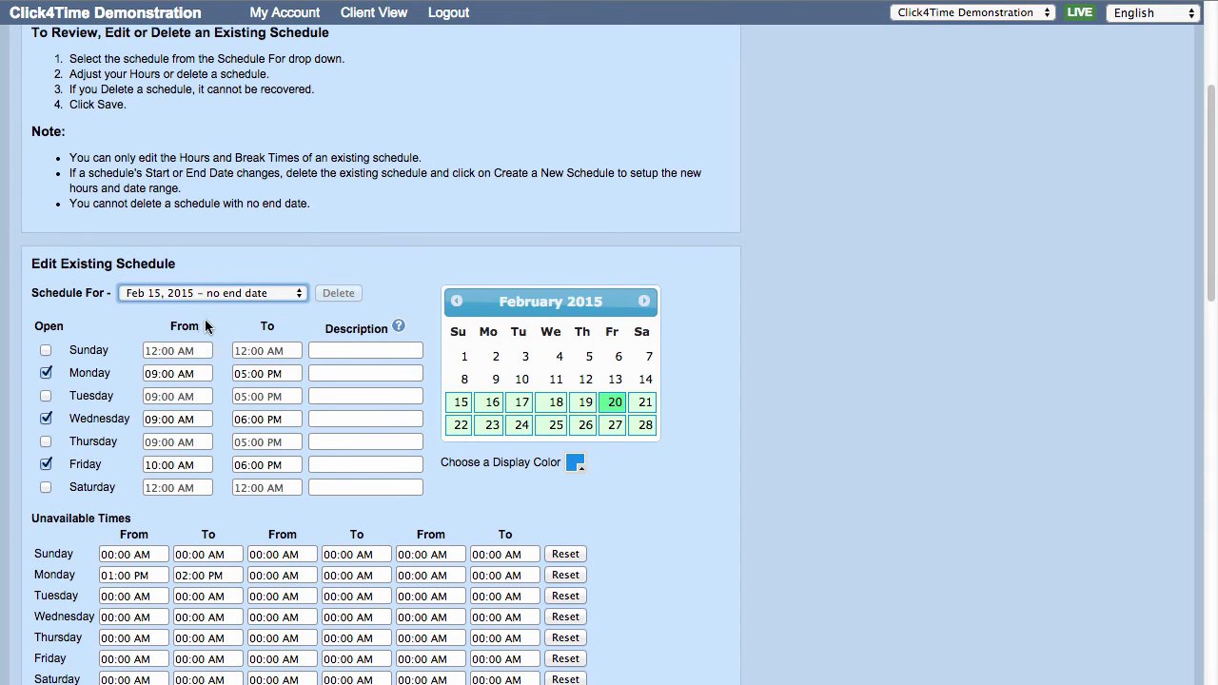
pyautogui.scroll(-2, 209, 310)
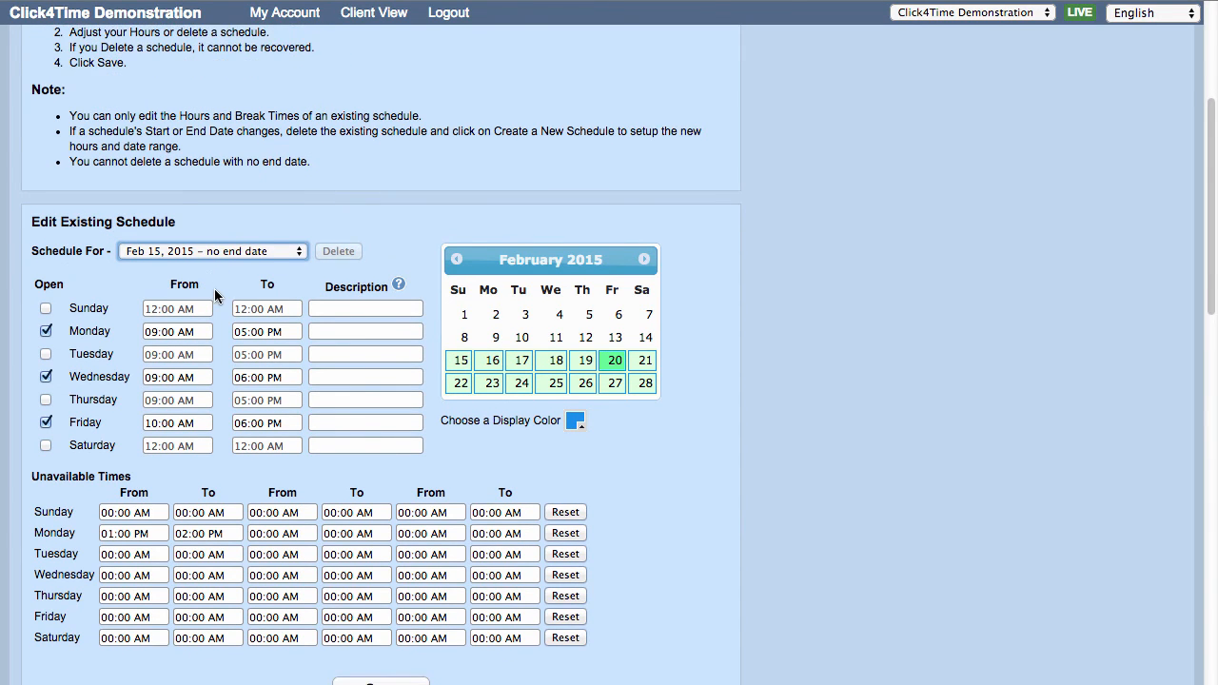
pyautogui.scroll(-2, 214, 289)
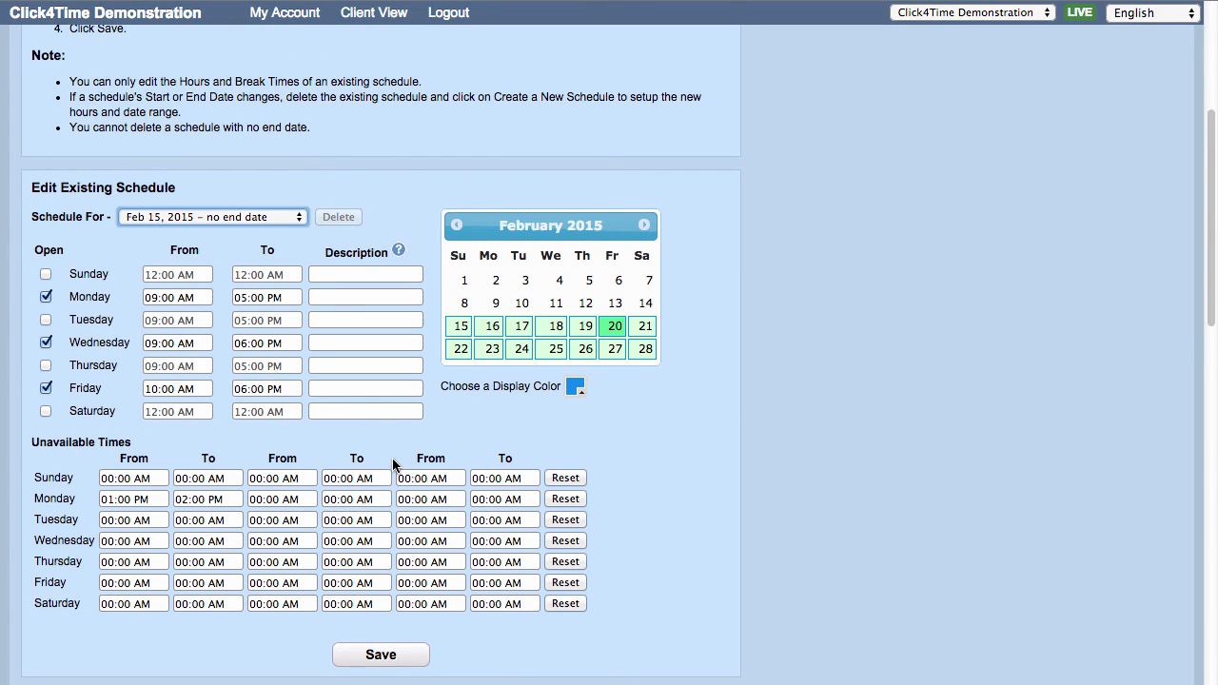
pyautogui.scroll(10, 393, 464)
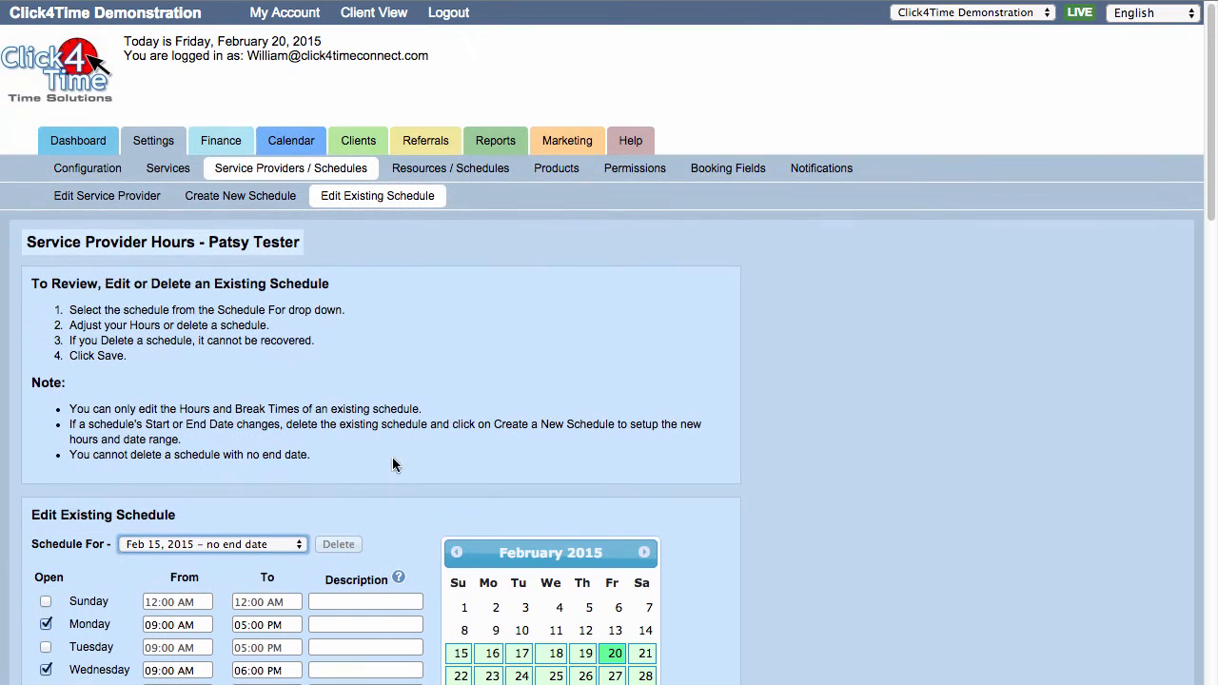
# In the Service Providers list, move the first provider below the second and return it to the top
pyautogui.click(305, 174)
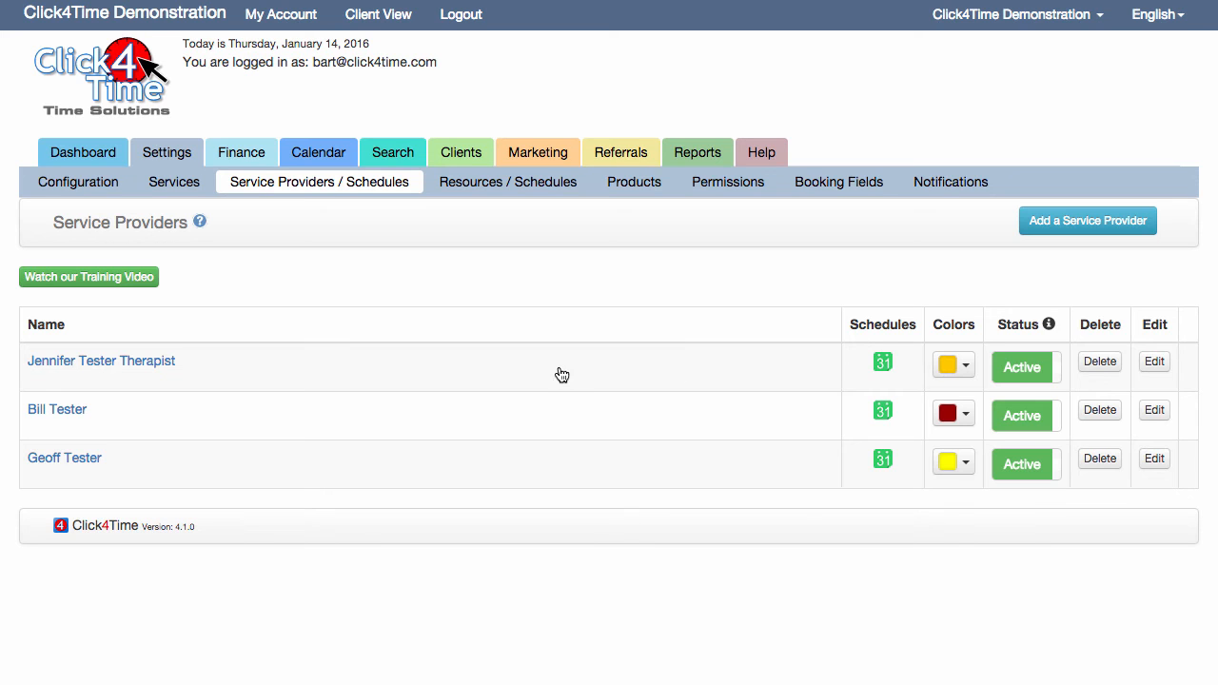
pyautogui.moveTo(562, 372); pyautogui.dragTo(557, 430)
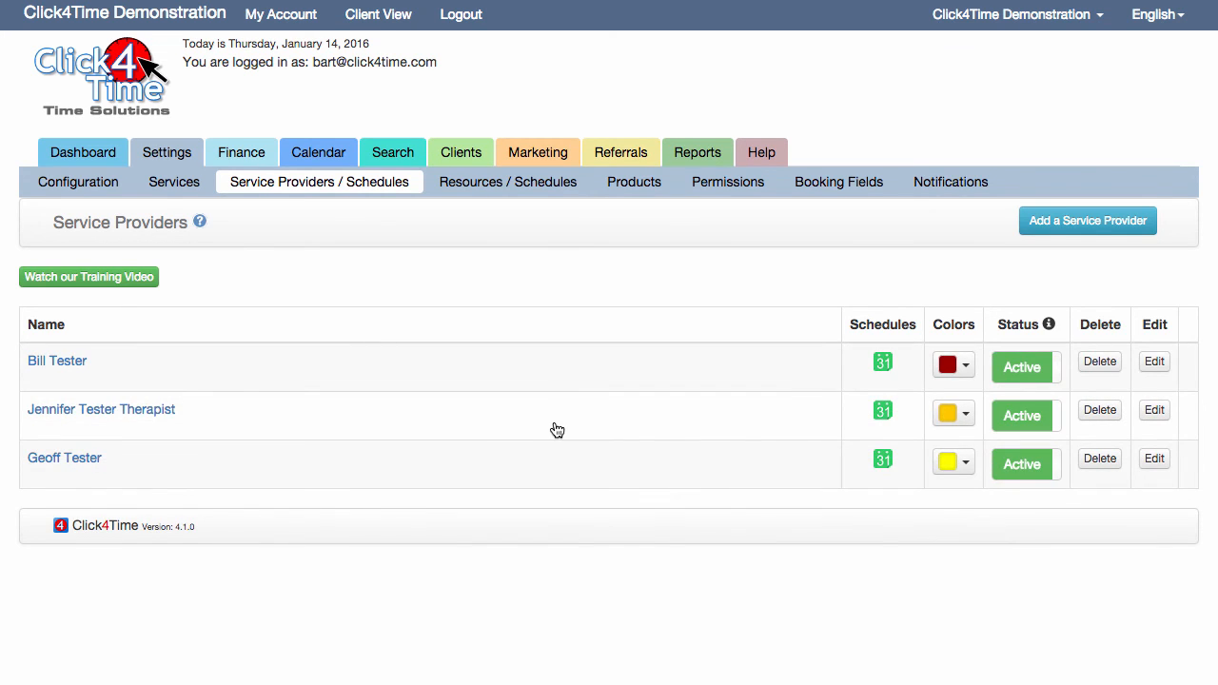
pyautogui.moveTo(685, 421); pyautogui.dragTo(686, 362)
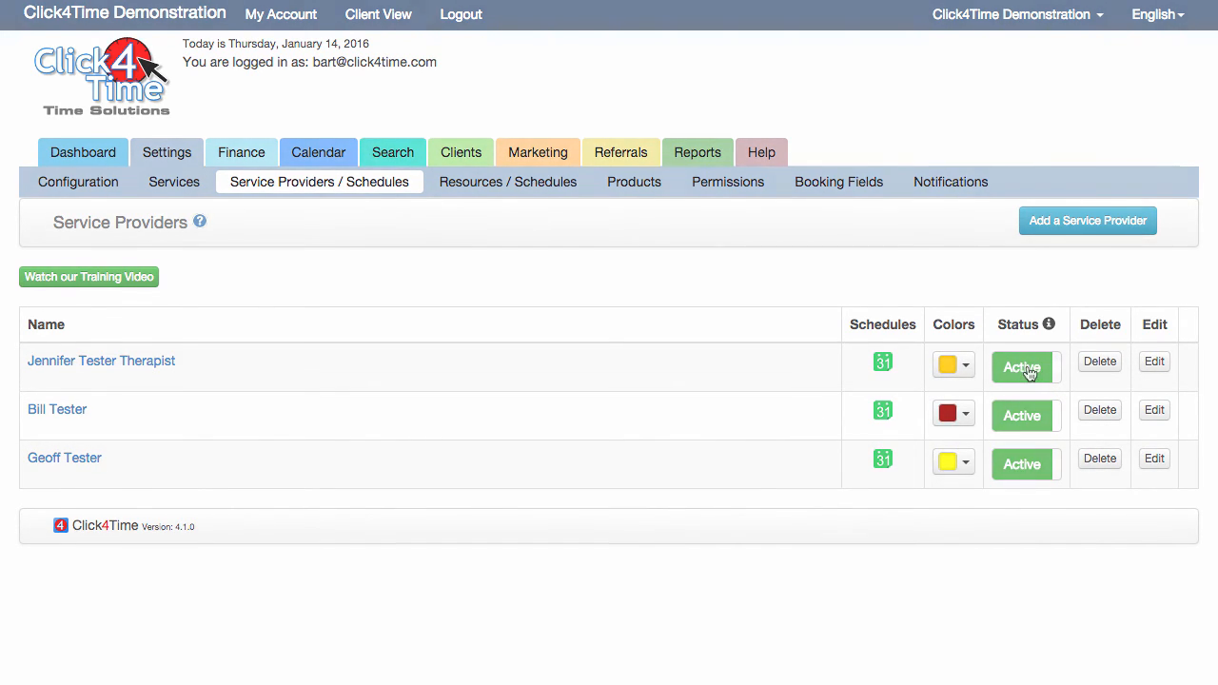
# In the Stand-Alone Resources list, move Infrared Sauna above Tanning Bed and set Infrared Sauna, Tanning Bed and Float Bed to Active
pyautogui.click(559, 188)
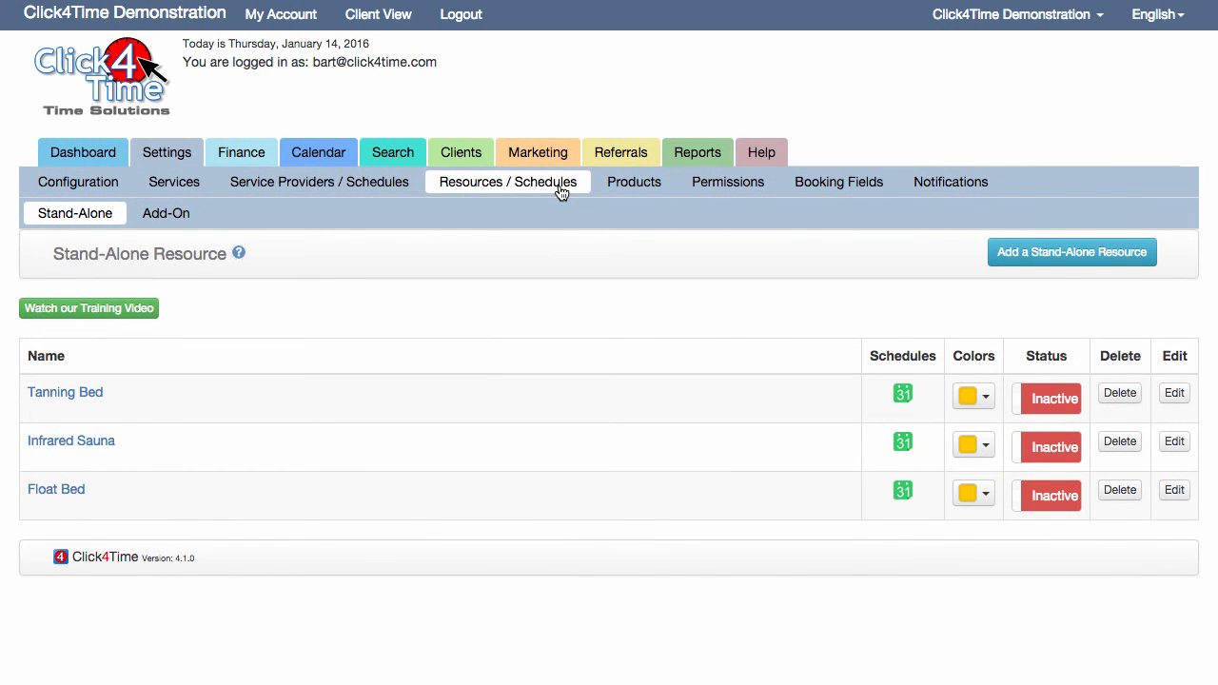
pyautogui.moveTo(174, 461); pyautogui.dragTo(191, 401)
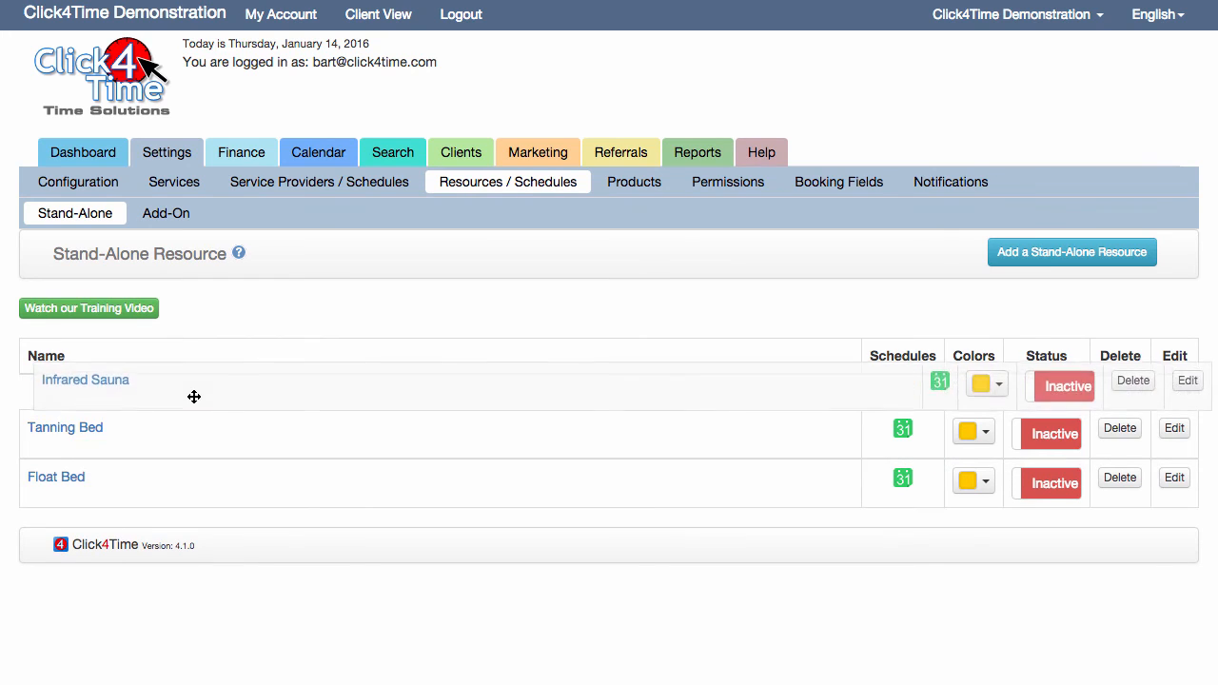
pyautogui.click(1033, 446)
pyautogui.click(1047, 411)
pyautogui.click(1050, 493)
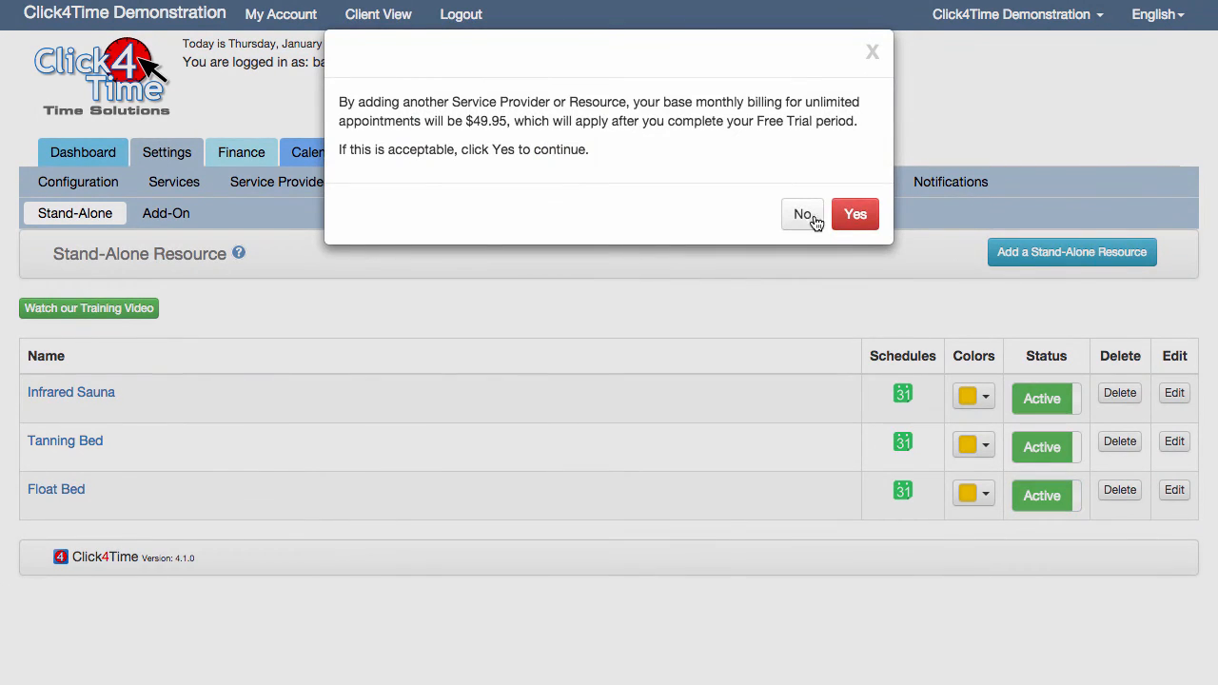
pyautogui.click(808, 218)
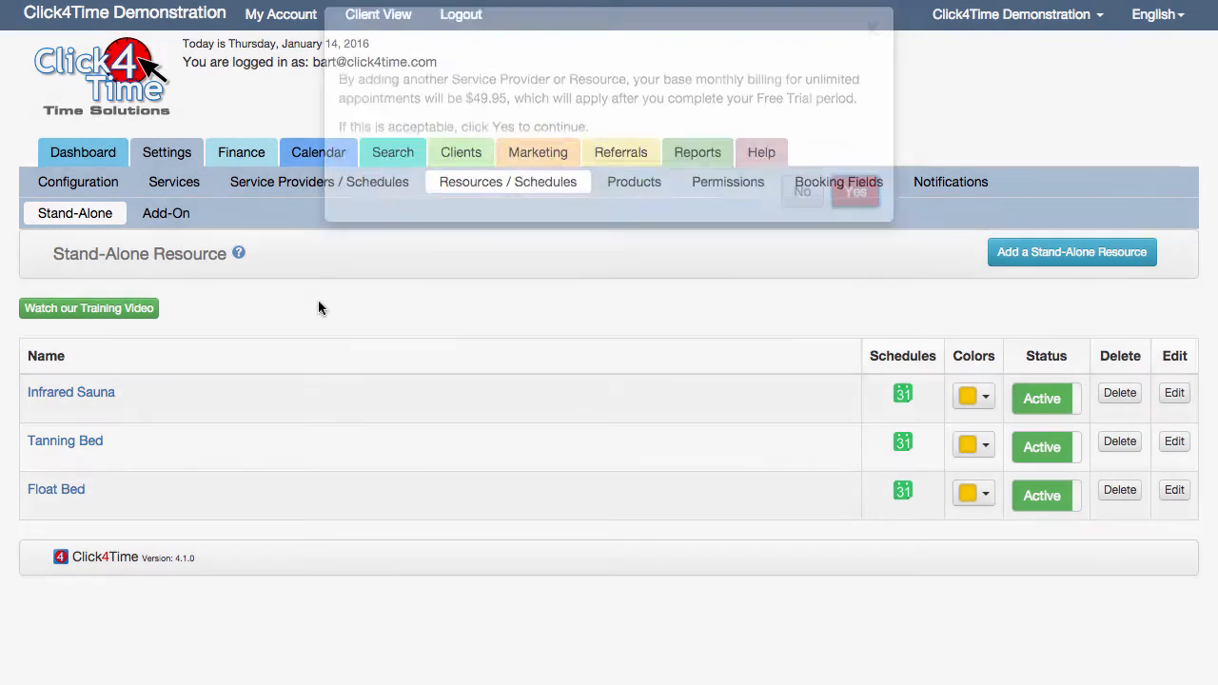
# Open the Infrared Sauna resource and examine its information, service assignment, notification and invoicing settings
pyautogui.click(71, 392)
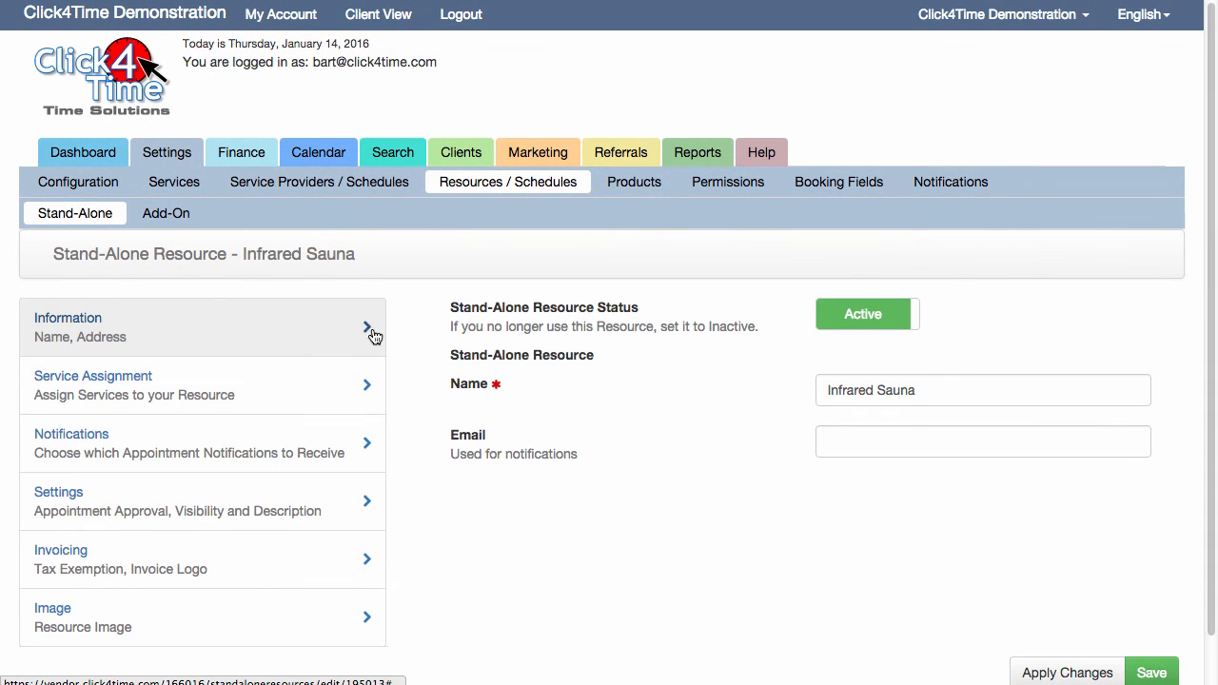
pyautogui.scroll(-1, 348, 337)
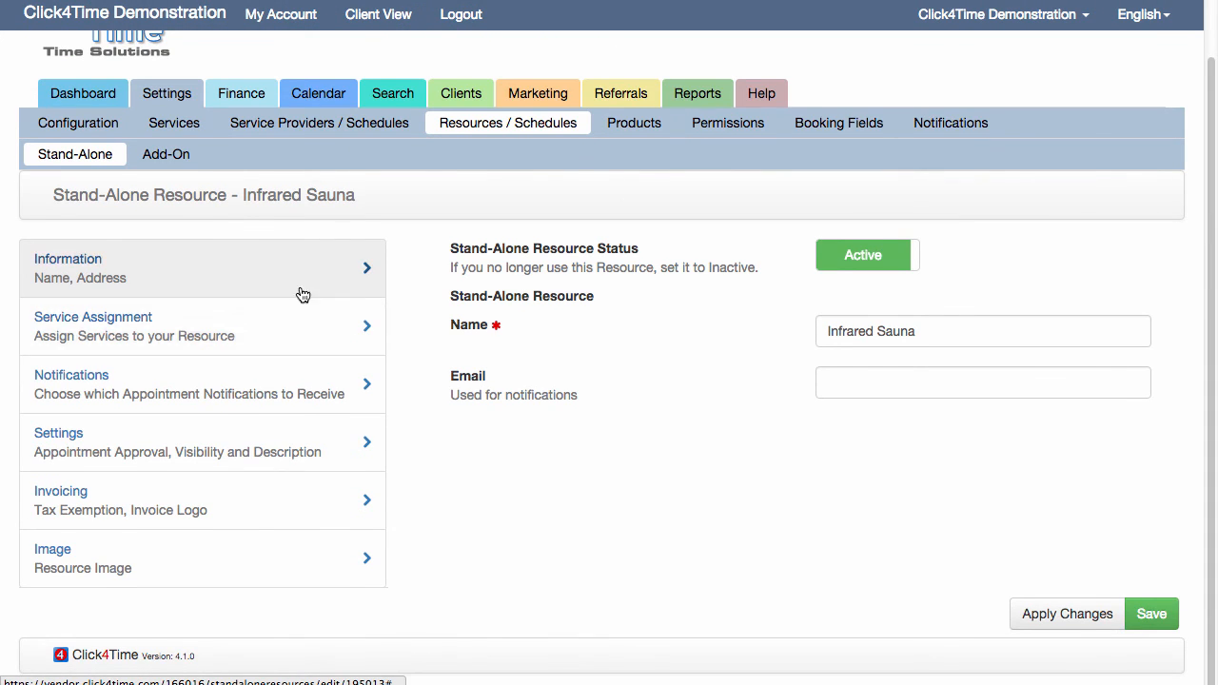
pyautogui.click(280, 328)
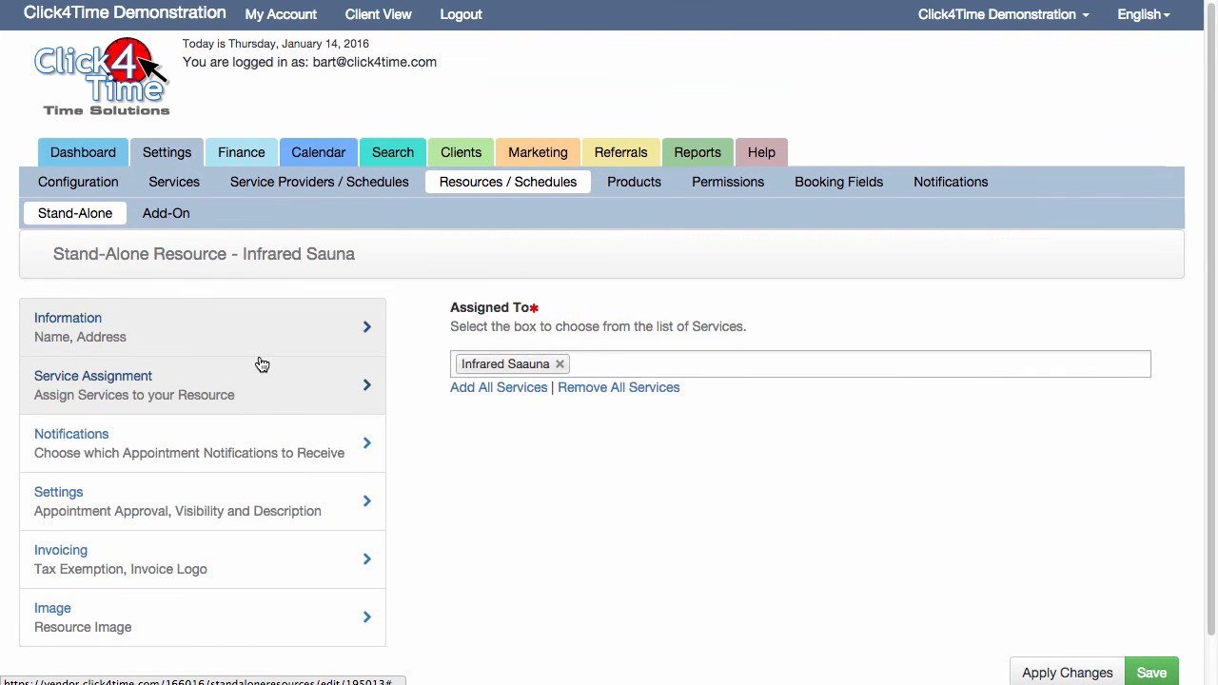
pyautogui.click(231, 441)
pyautogui.scroll(-5, 279, 524)
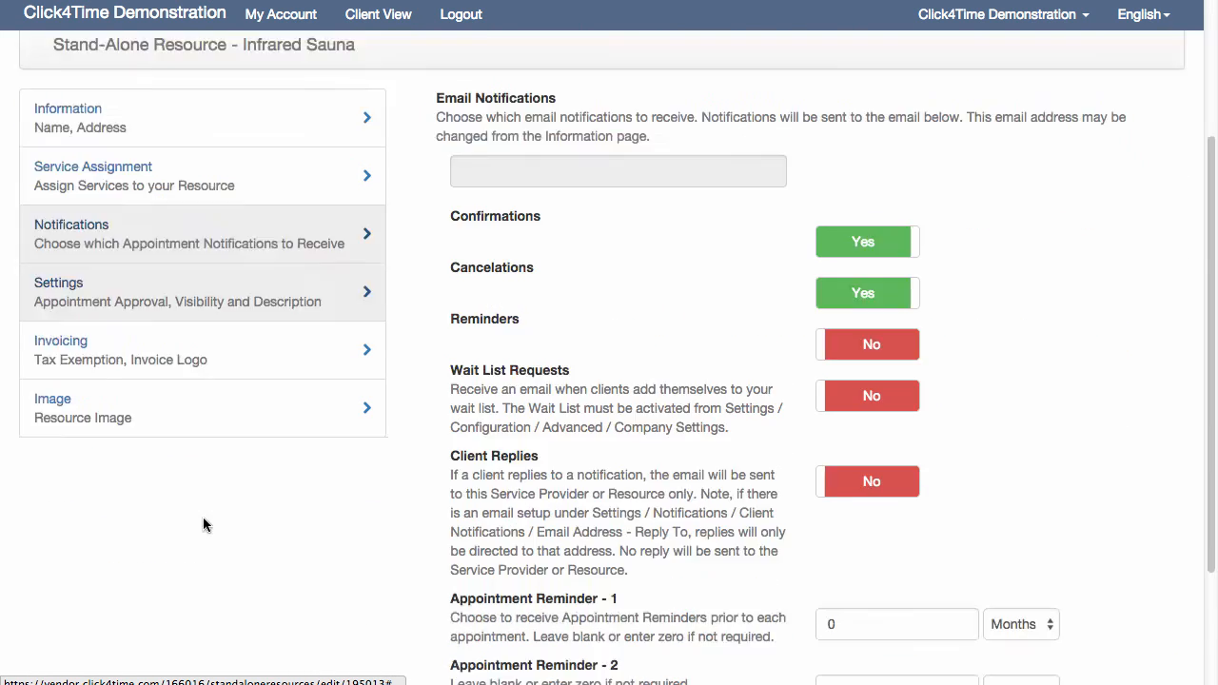
pyautogui.click(233, 269)
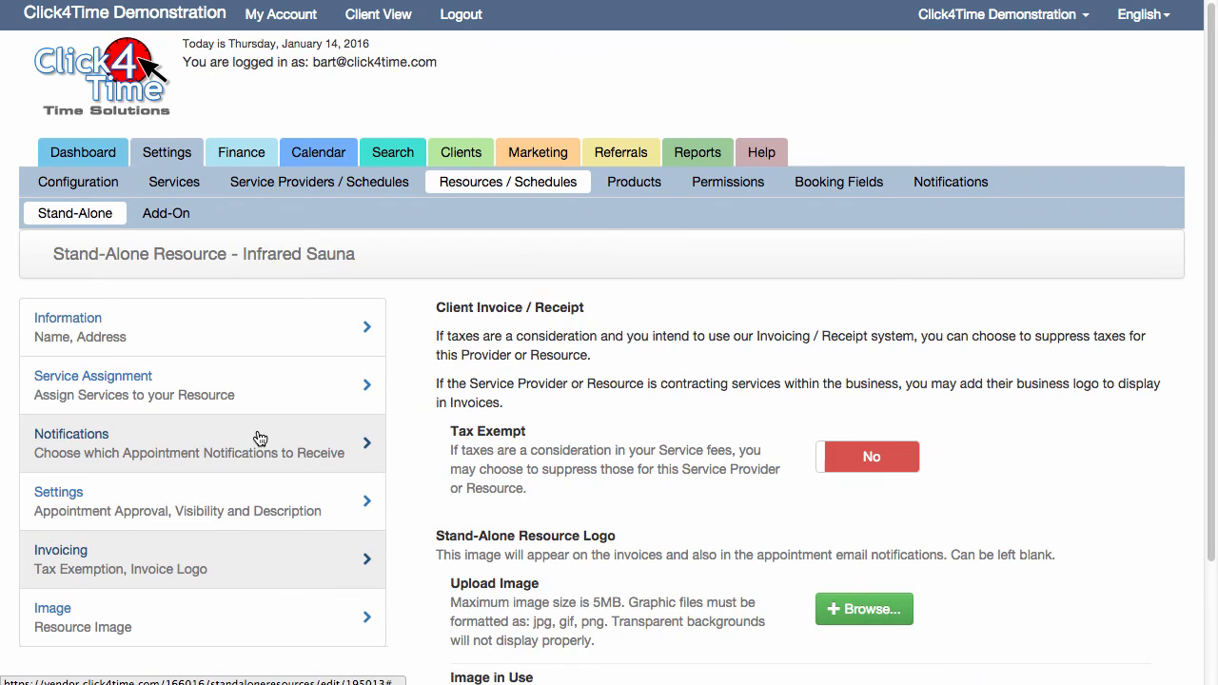
pyautogui.scroll(-2, 259, 438)
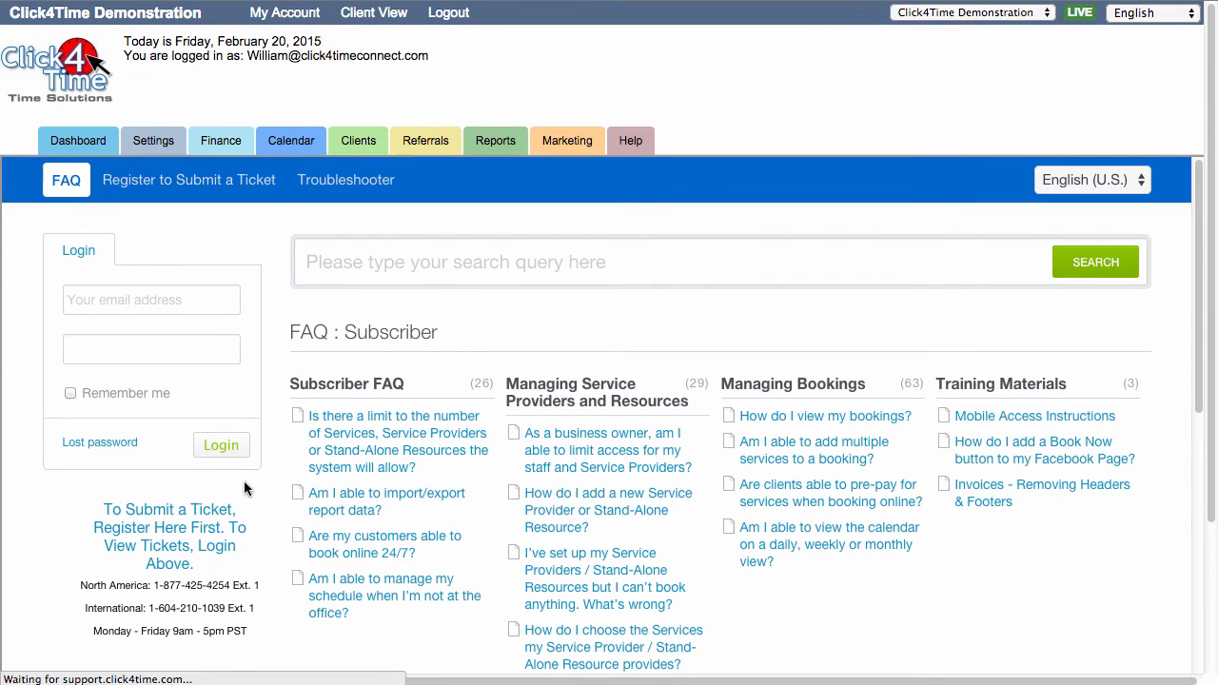
# Look over the subscriber FAQ in Help, and switch to YouTube to browse the Click4Time Appointment Booking Software channel
pyautogui.scroll(-1, 222, 515)
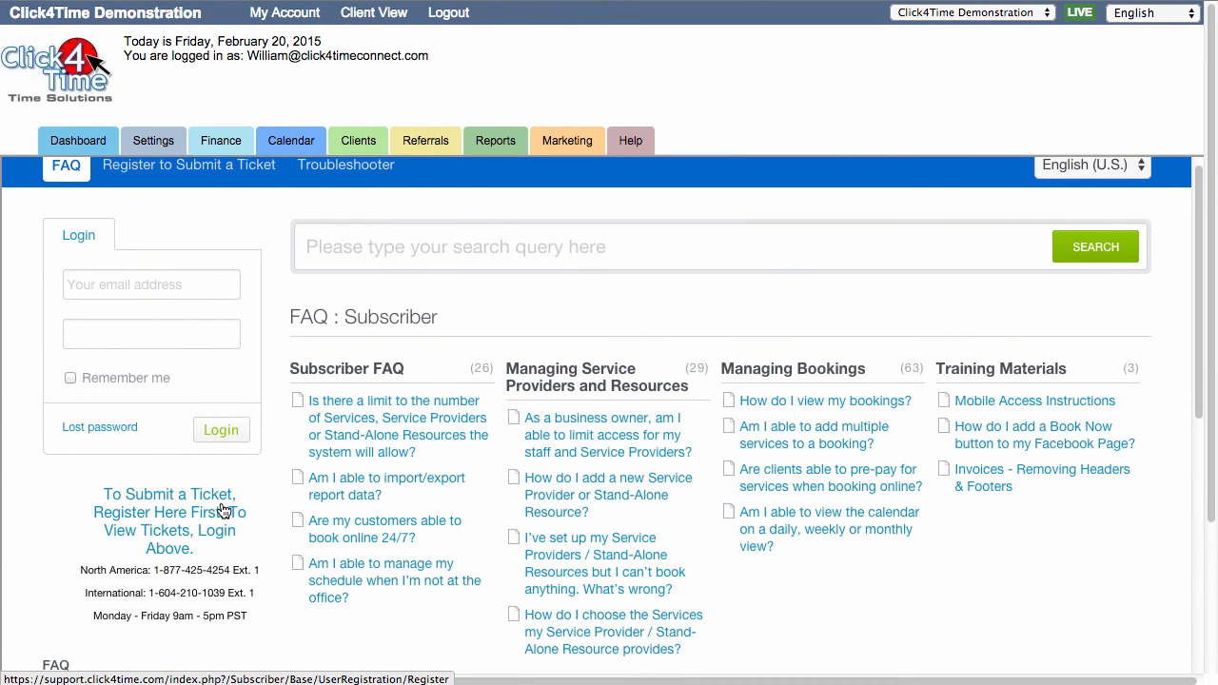
pyautogui.scroll(1, 229, 510)
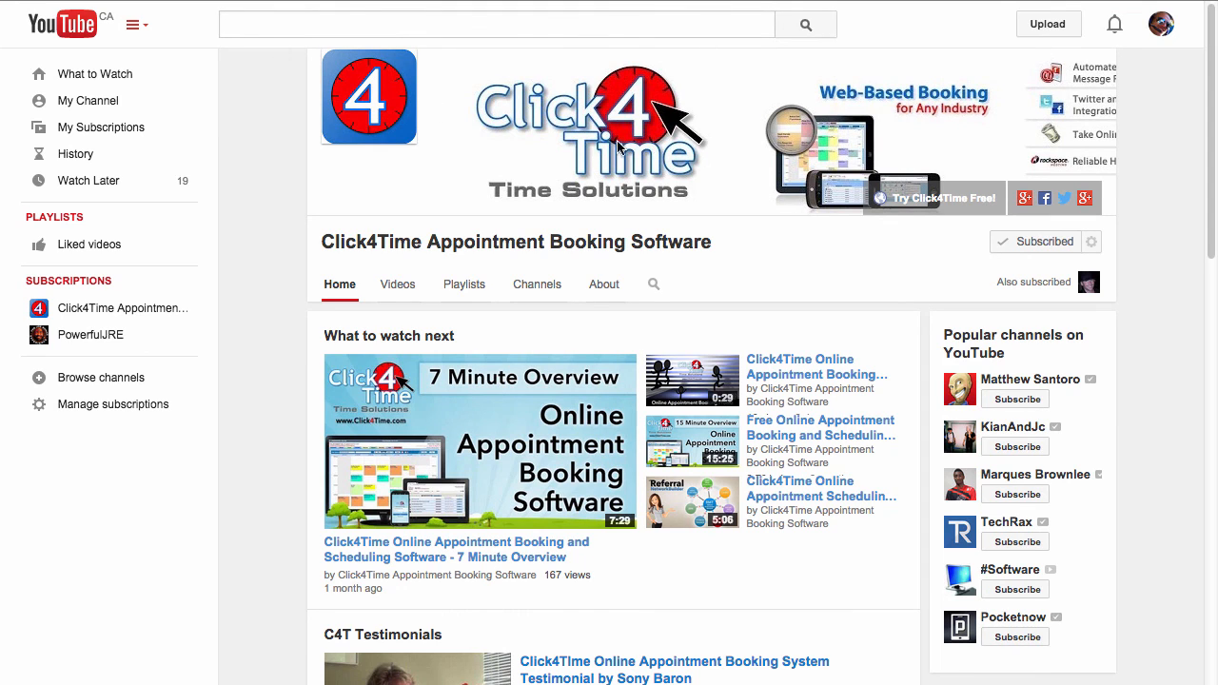
pyautogui.scroll(-3, 571, 394)
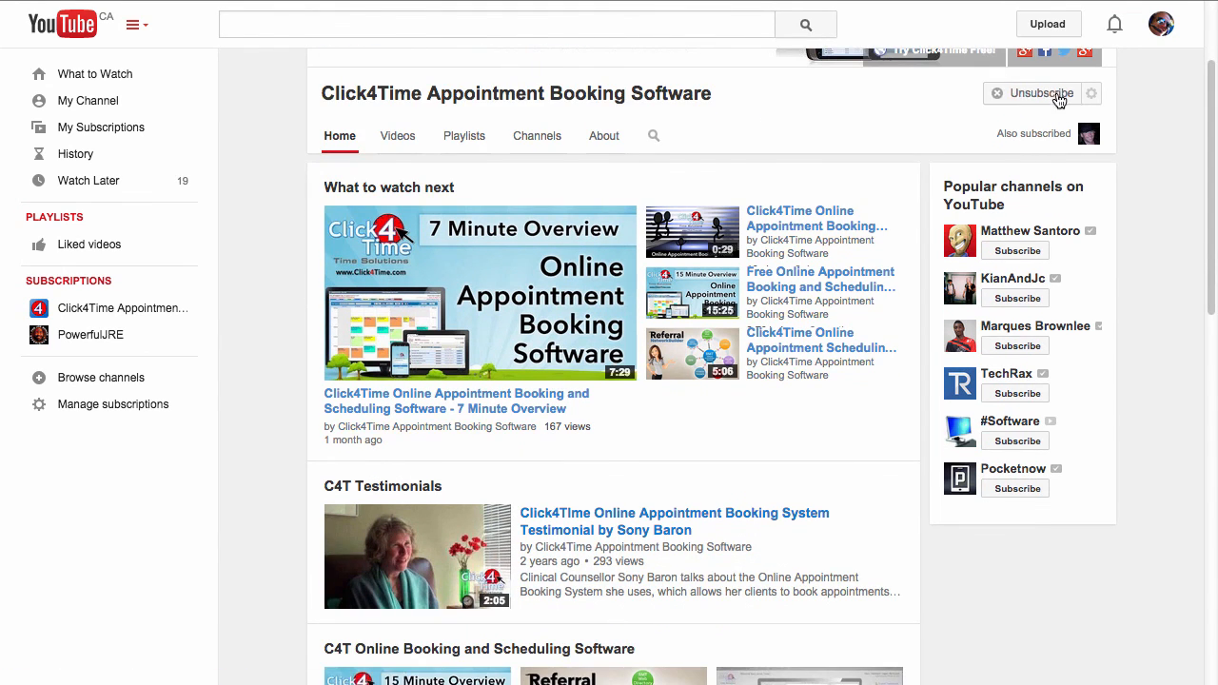
pyautogui.scroll(-5, 654, 299)
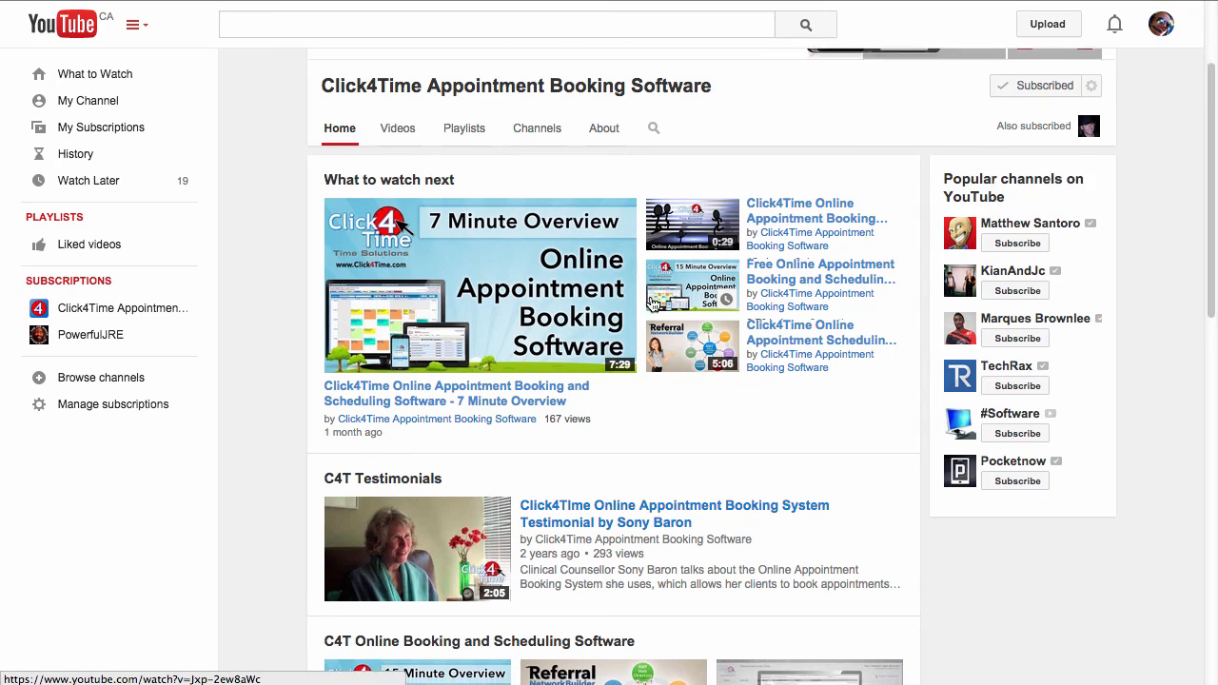
pyautogui.scroll(-5, 653, 282)
pyautogui.scroll(-1, 671, 280)
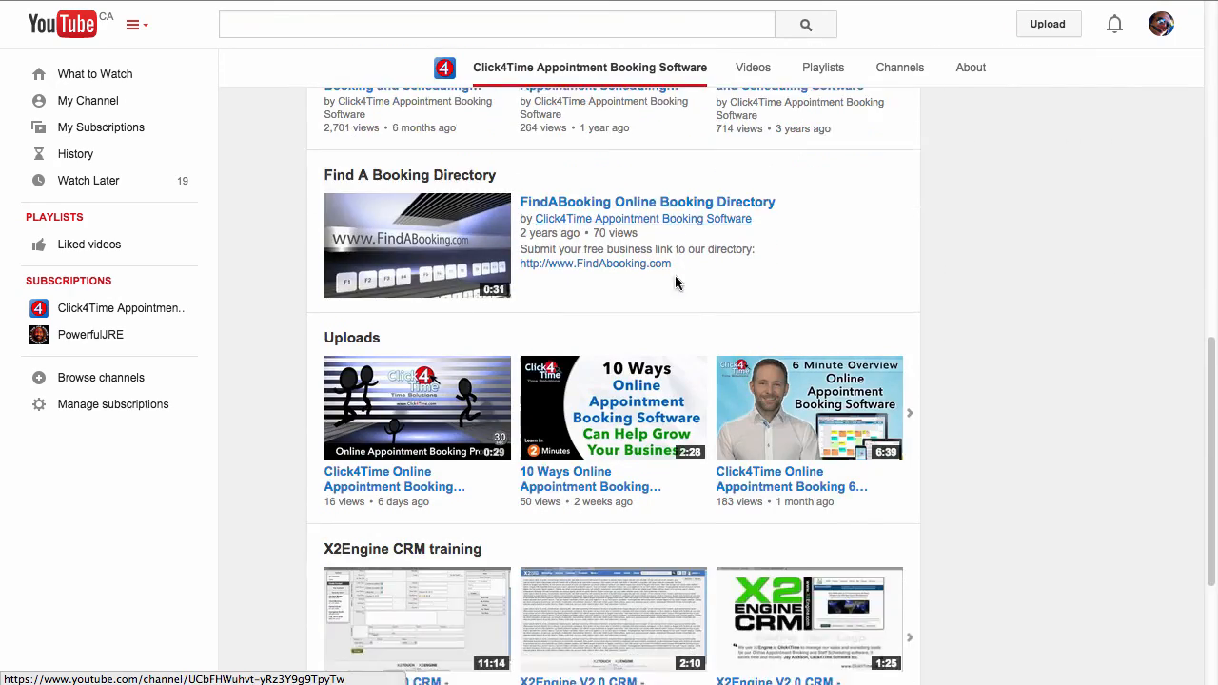